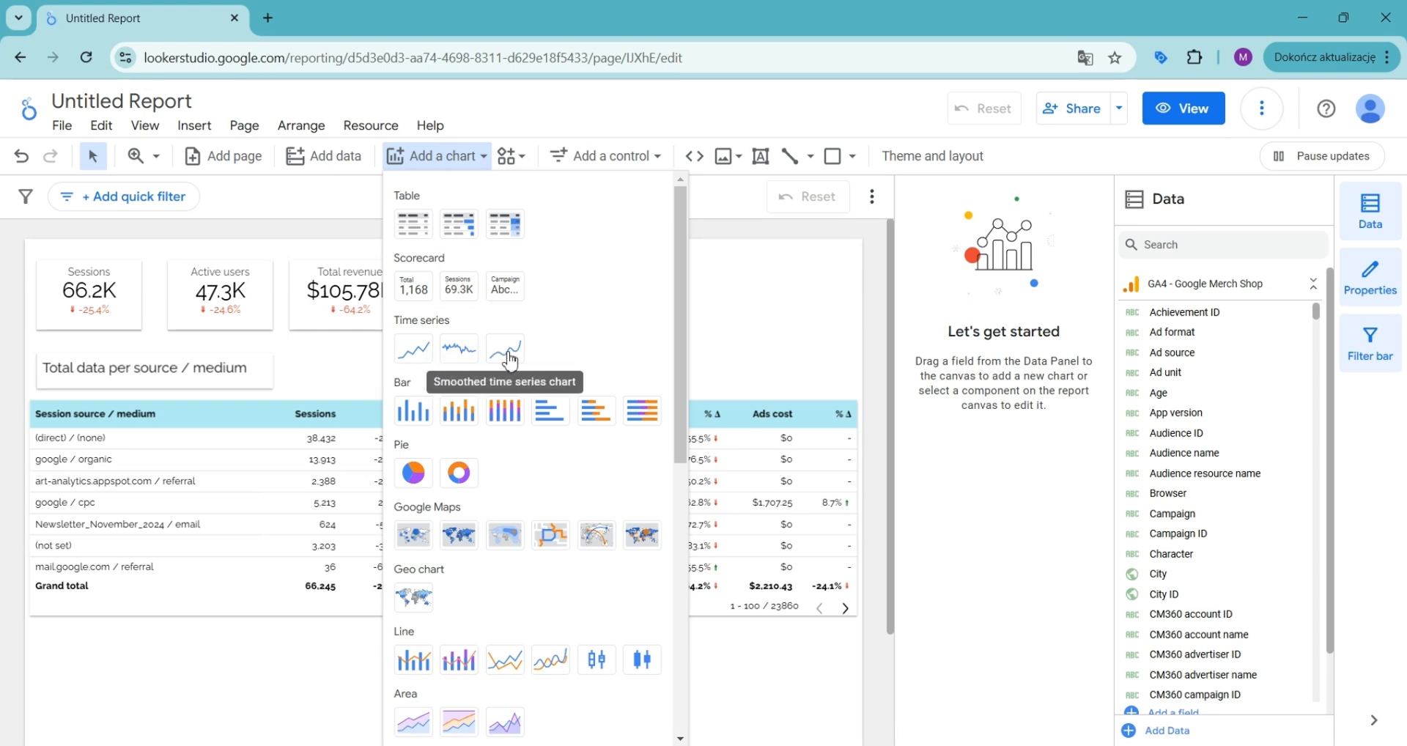
Step: Add a time series chart and draw it across the page width below the source/medium table
click(415, 350)
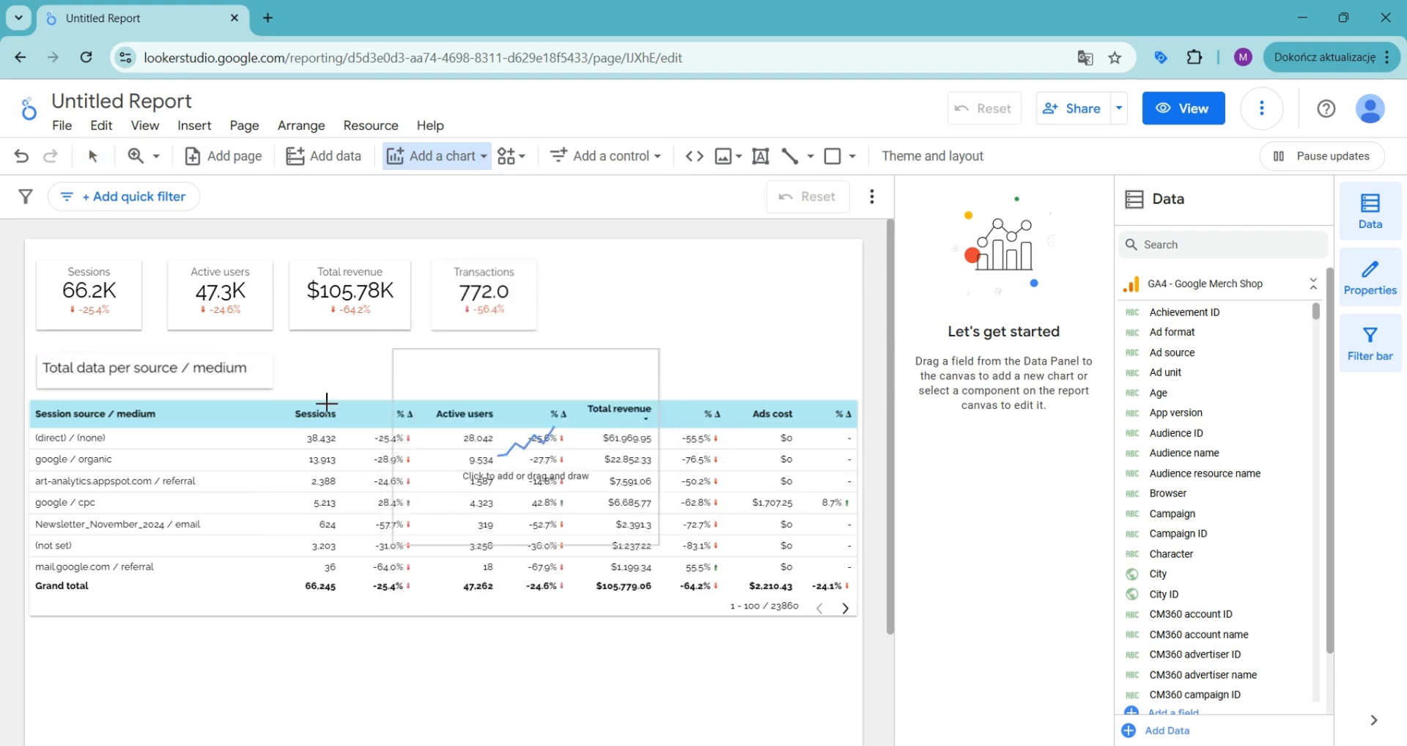
click(368, 627)
drag(316, 711, 838, 698)
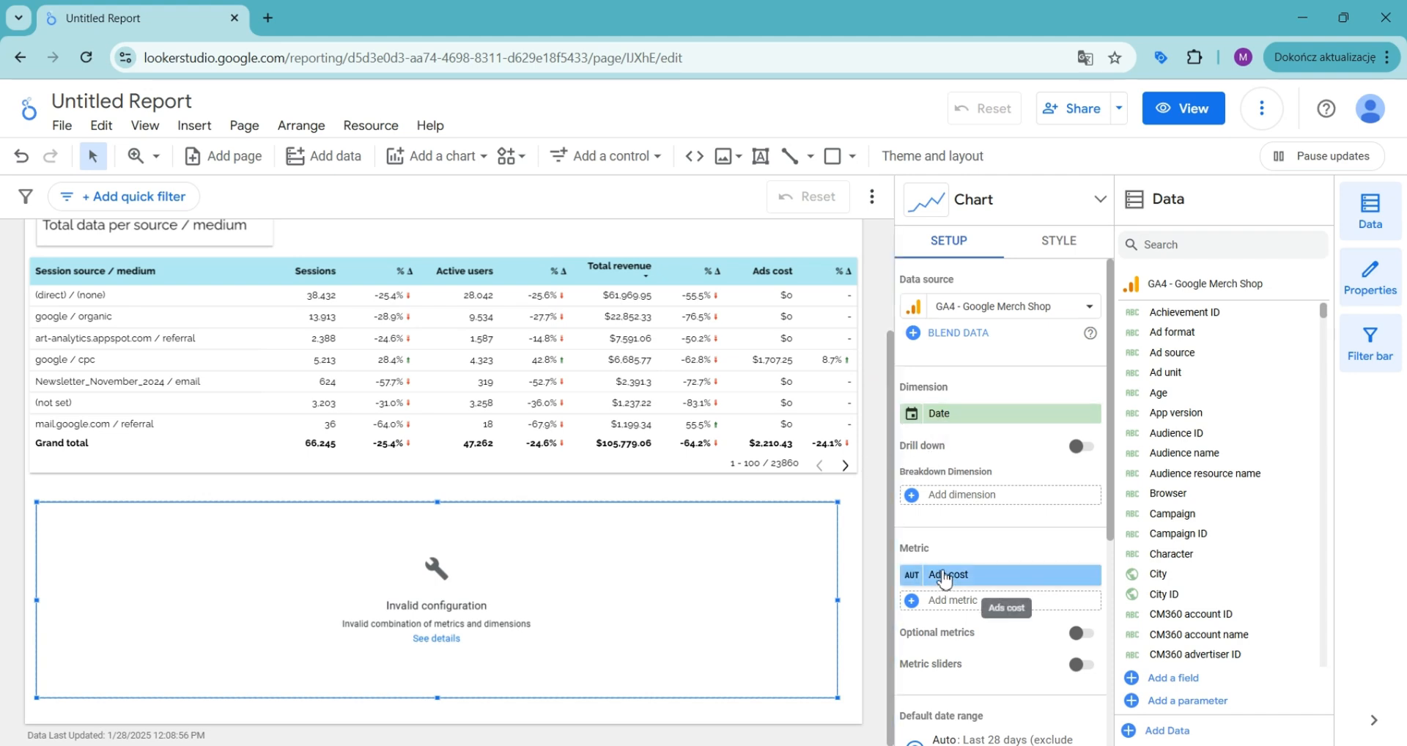
Step: Replace the chart's Ad cost metric with Total revenue
click(942, 579)
text(reve)
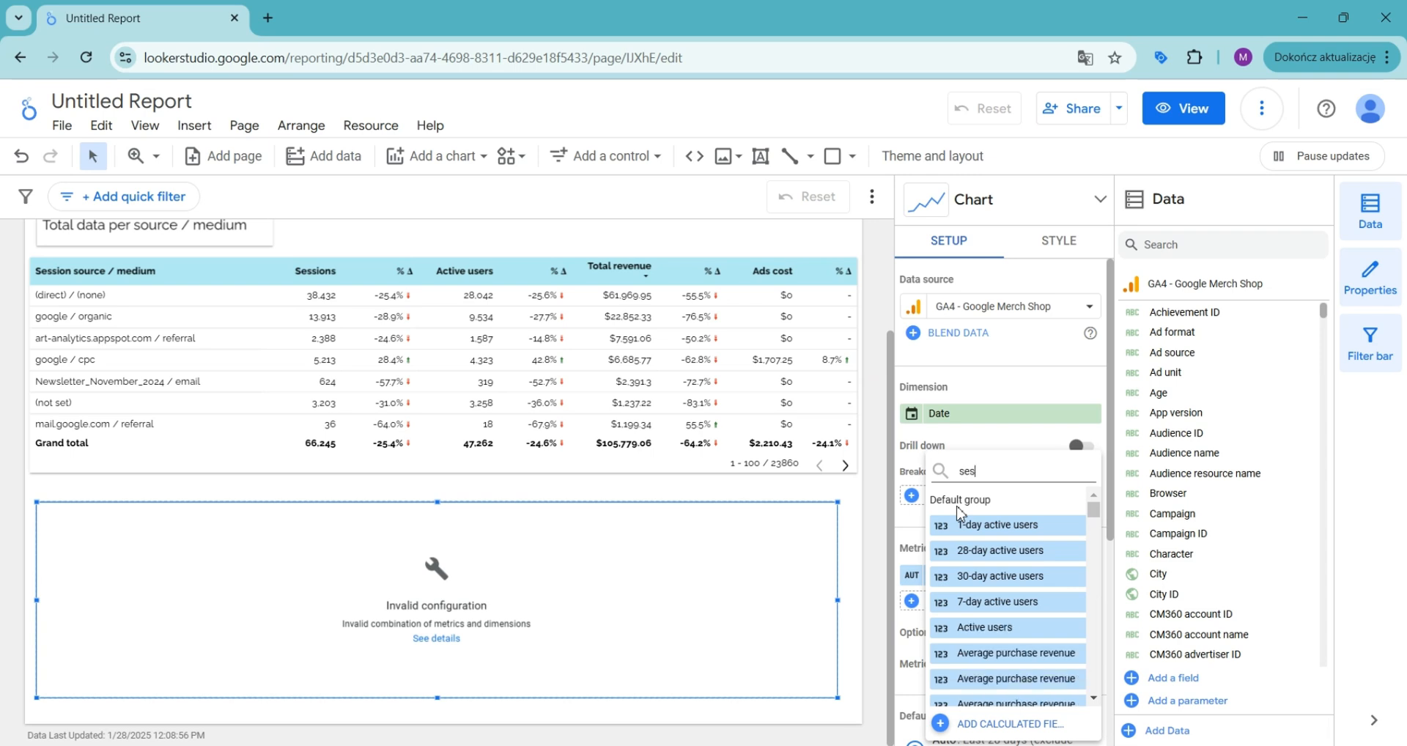
scroll(971, 572, down, 1)
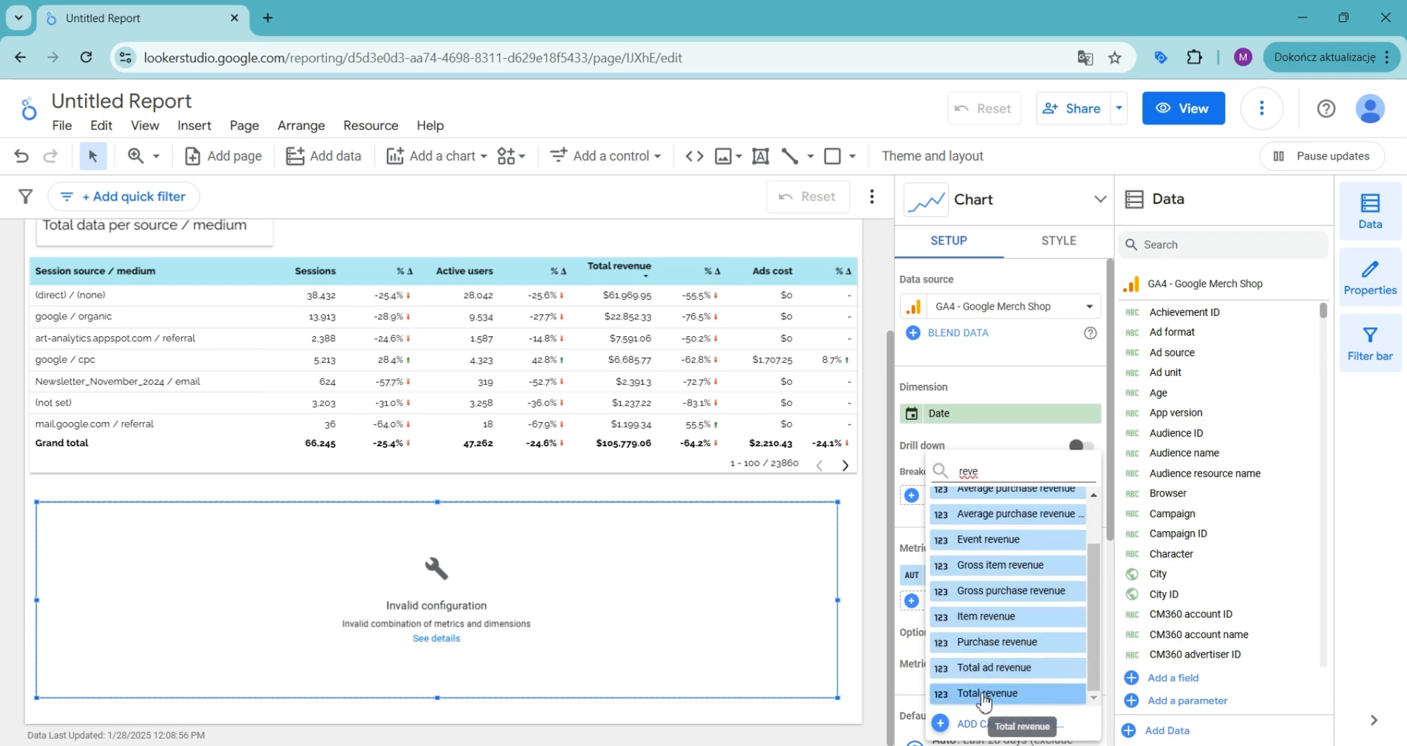
click(989, 693)
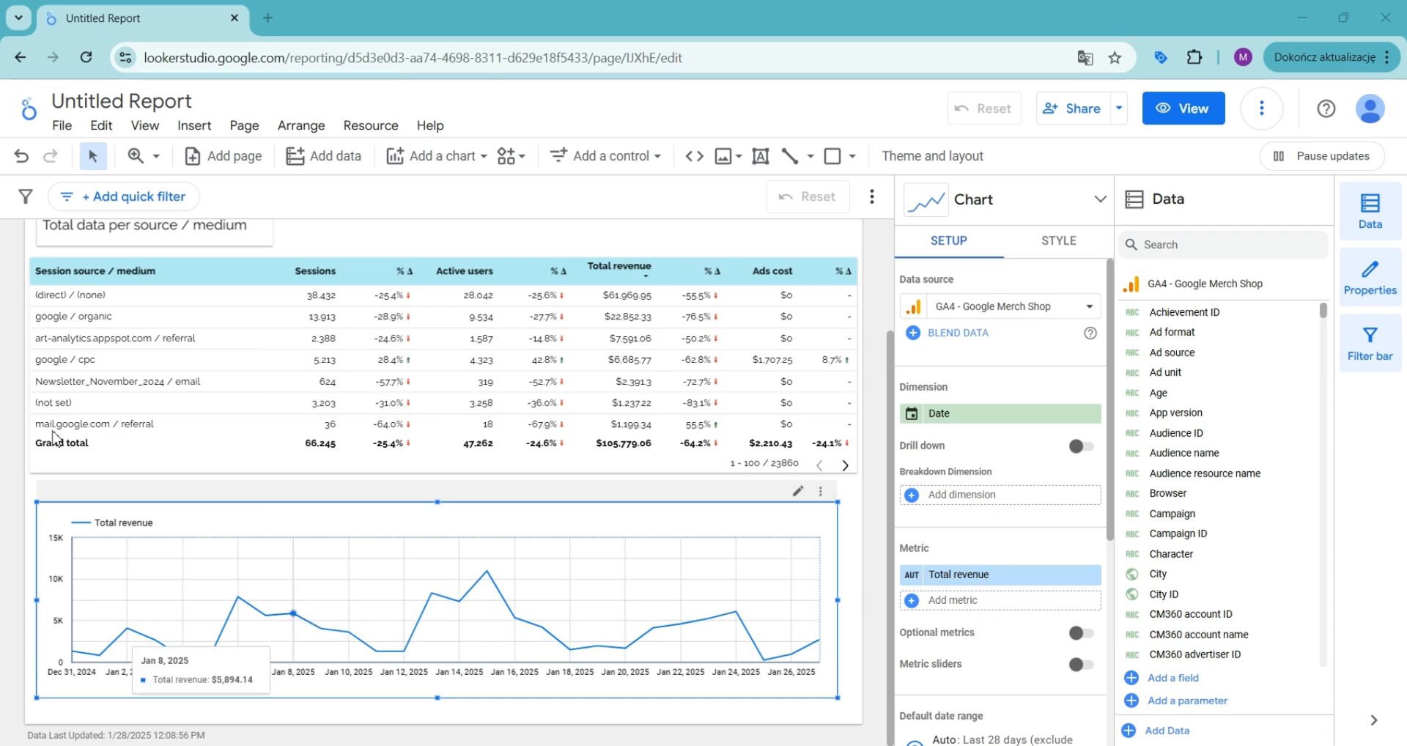
Step: Set the chart's default date range to Custom, using the Last quarter preset
scroll(973, 506, down, 5)
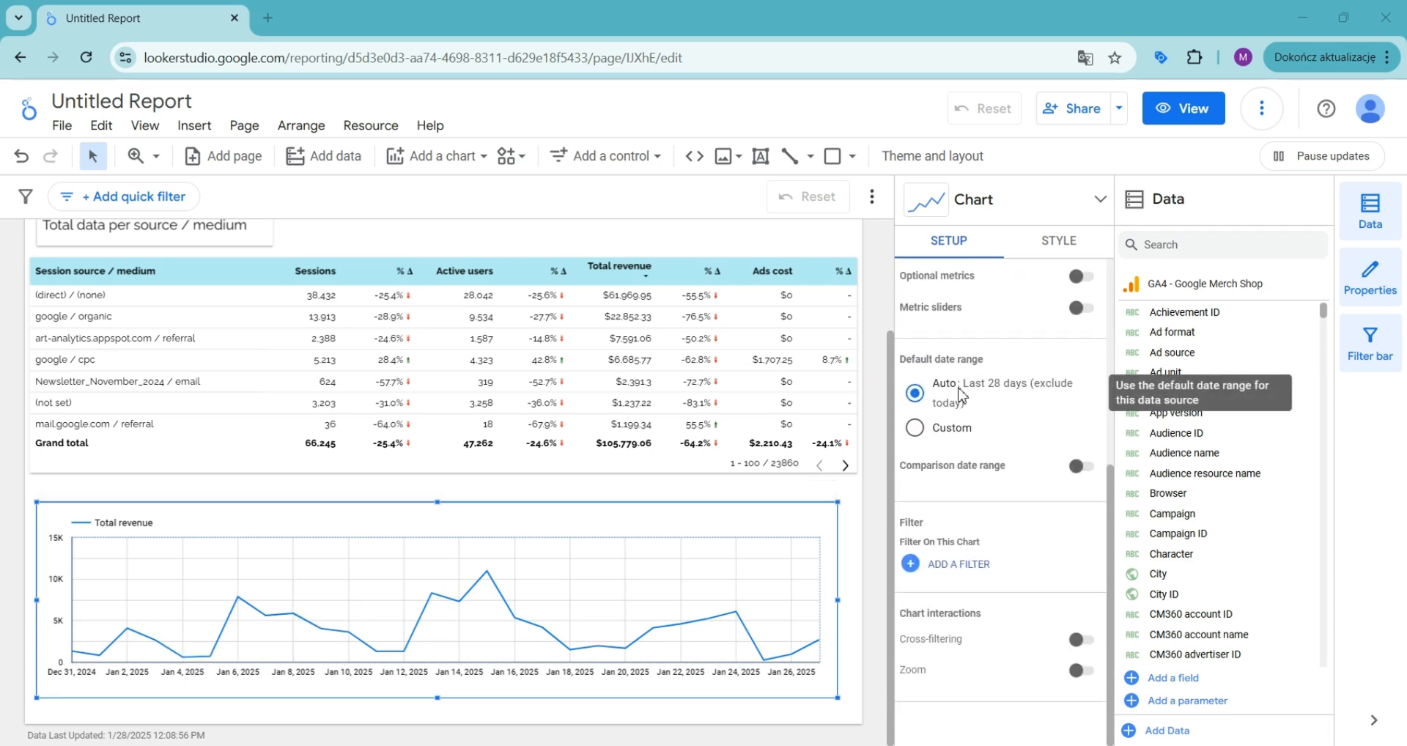
click(951, 438)
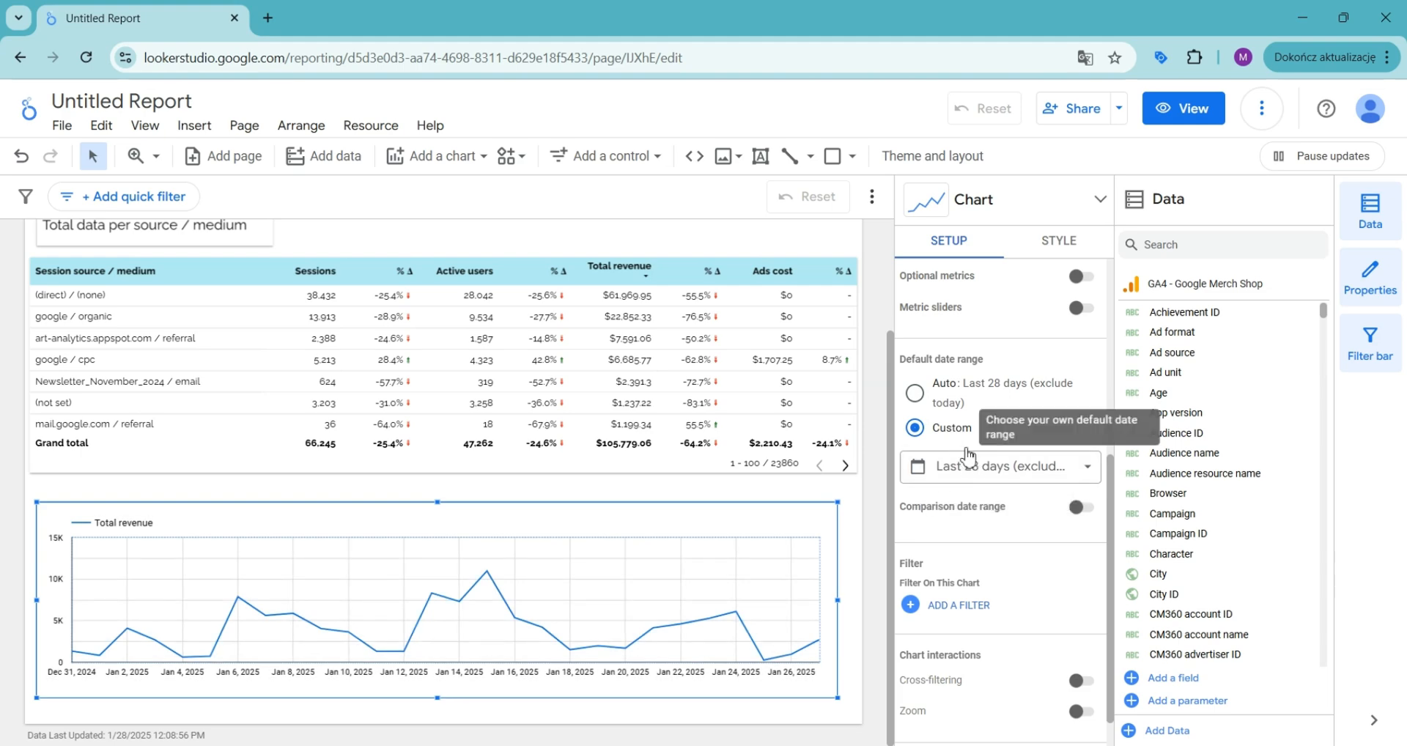
click(982, 466)
click(1012, 144)
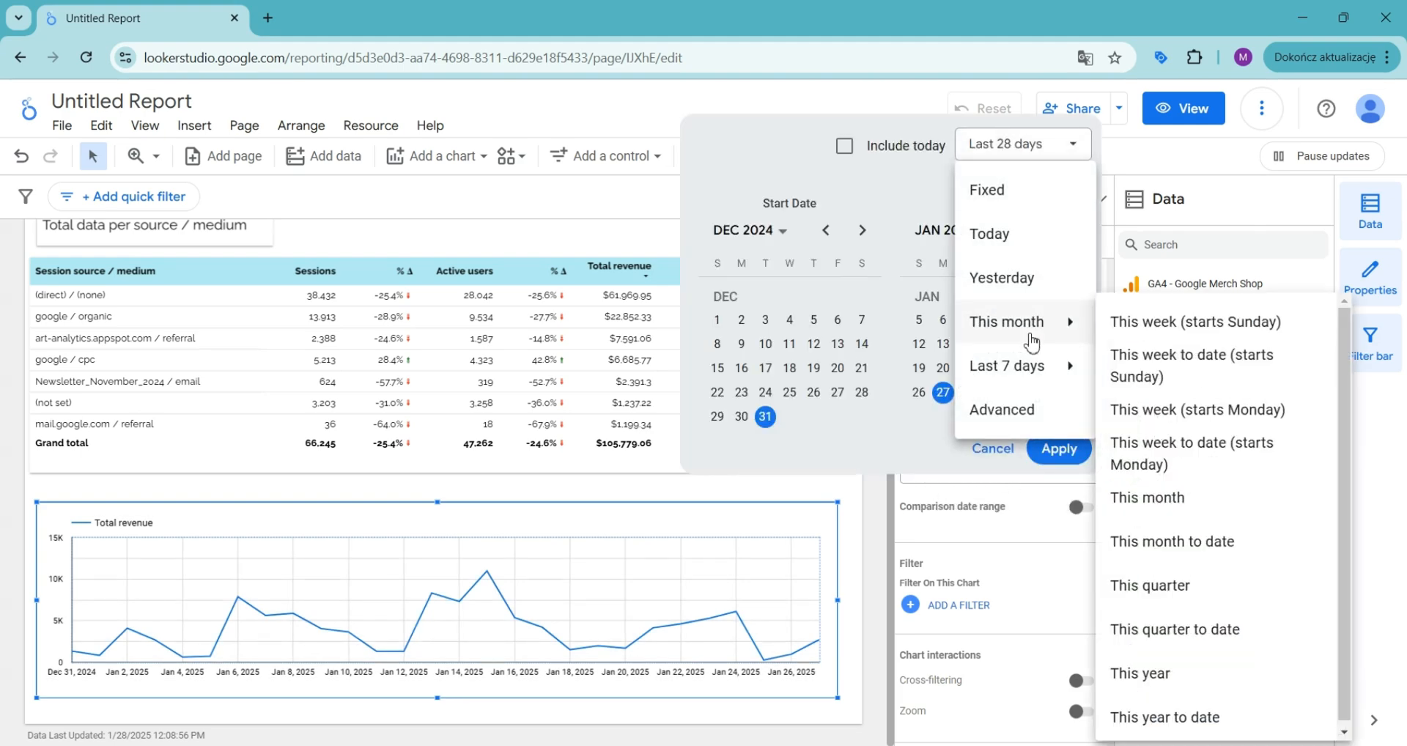
mouse_move(1026, 363)
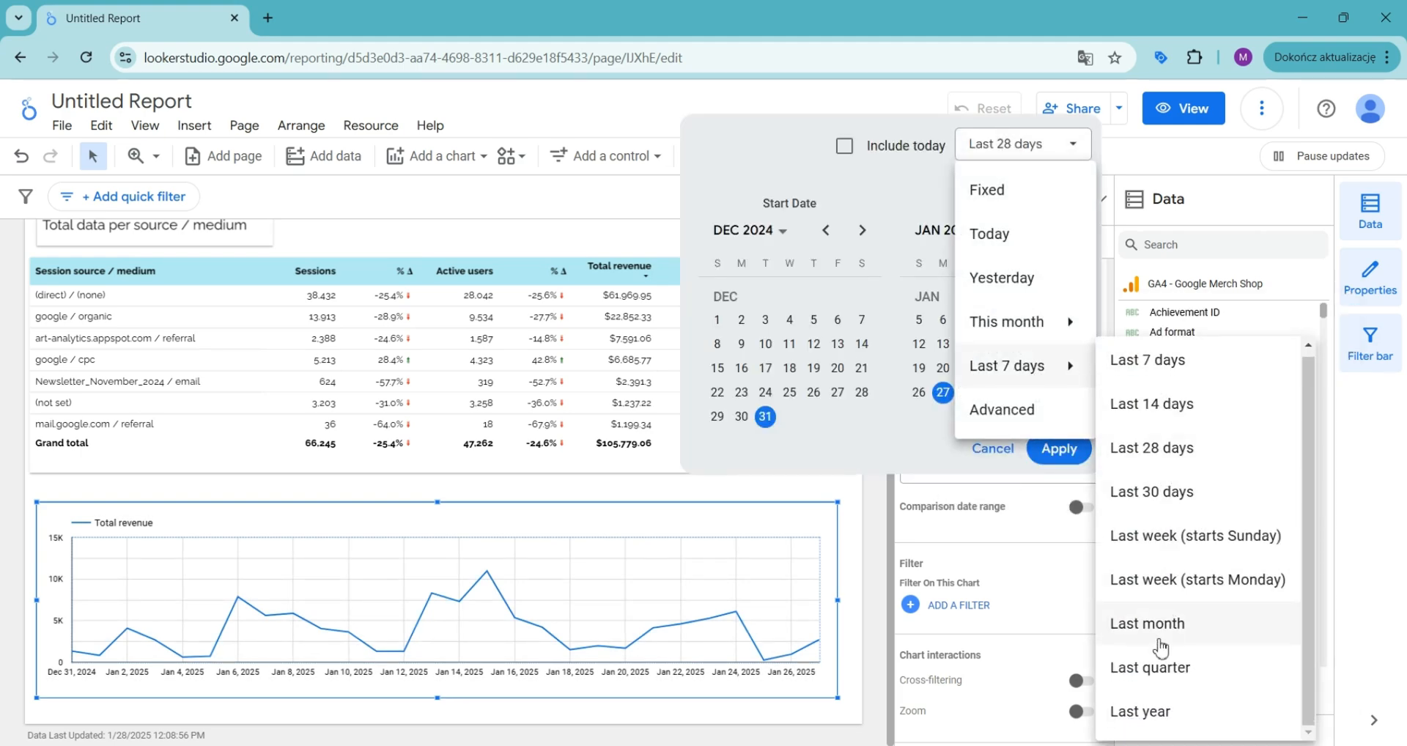
click(1150, 667)
click(1059, 449)
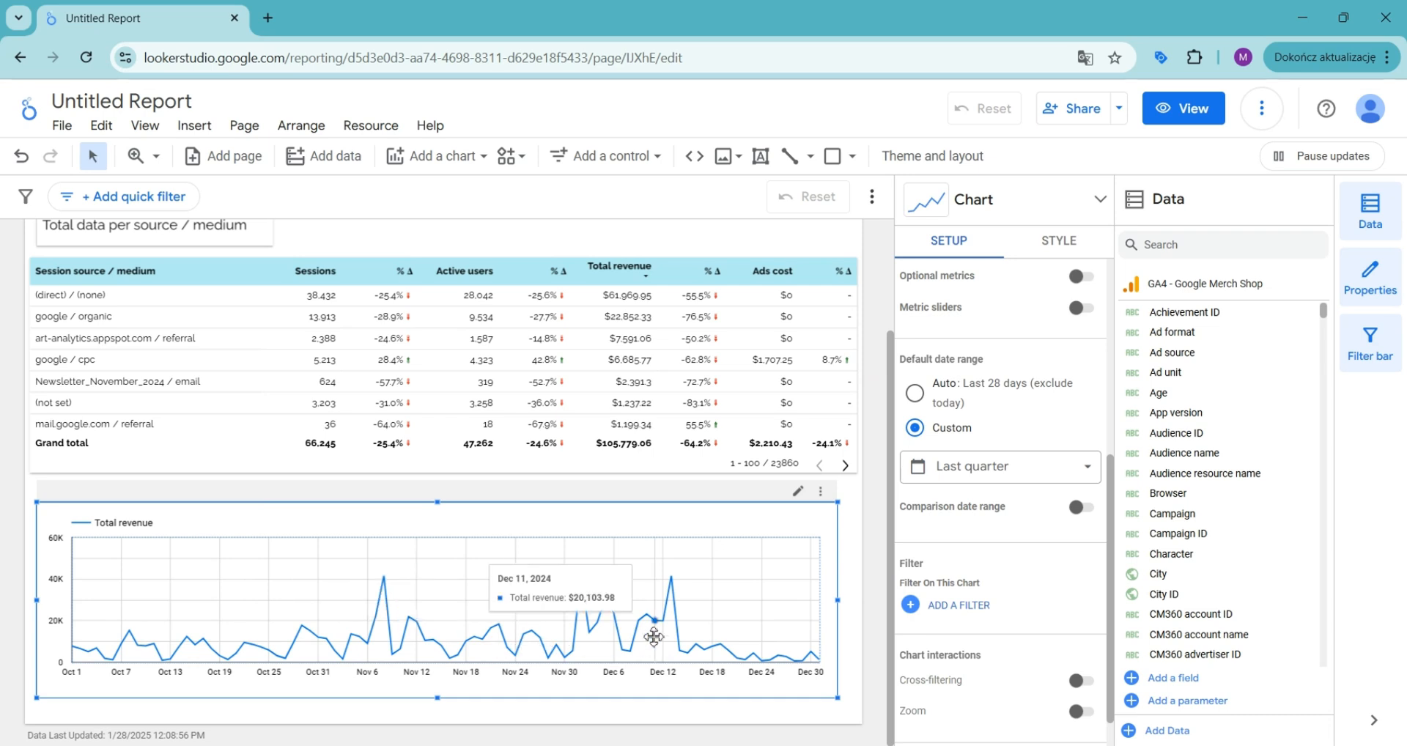
Step: Change the Date dimension's type to Year Month
scroll(1028, 543, up, 5)
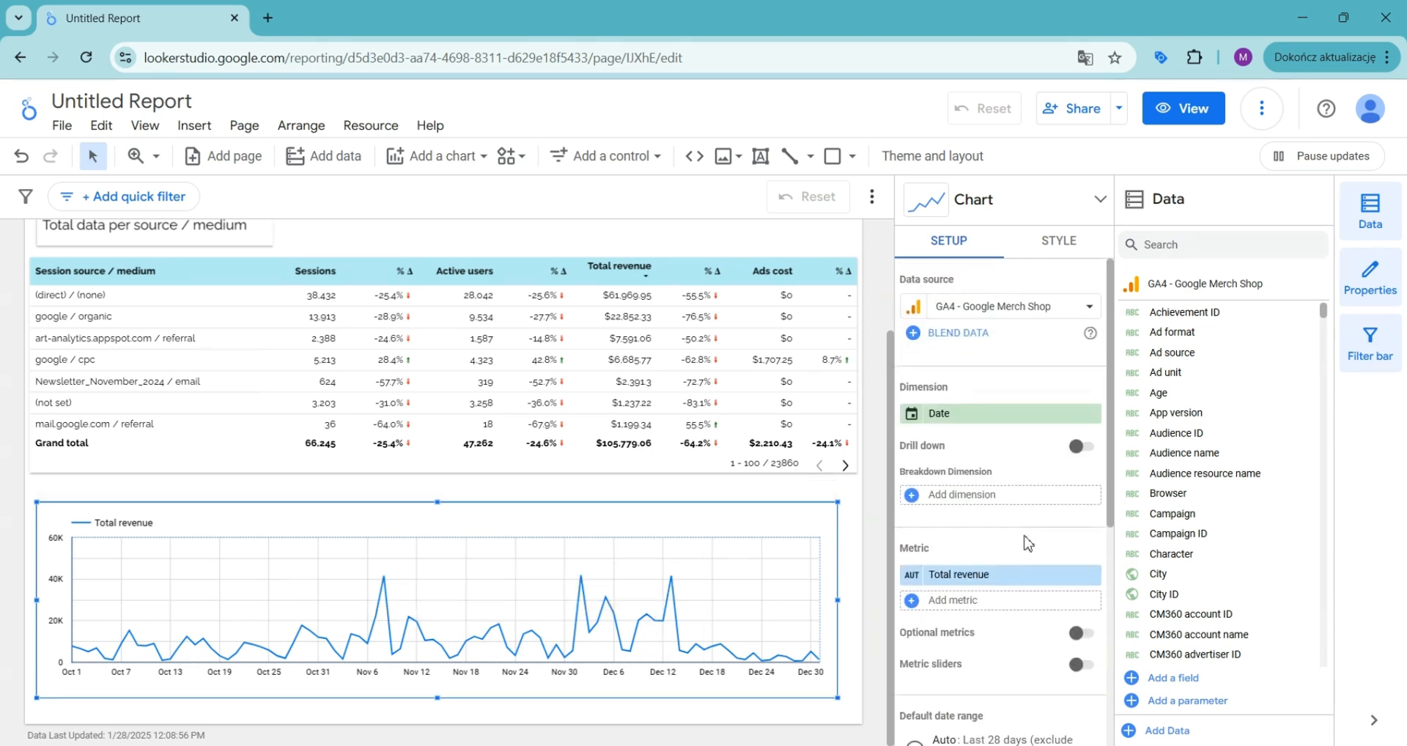
click(914, 419)
click(843, 526)
mouse_move(1026, 594)
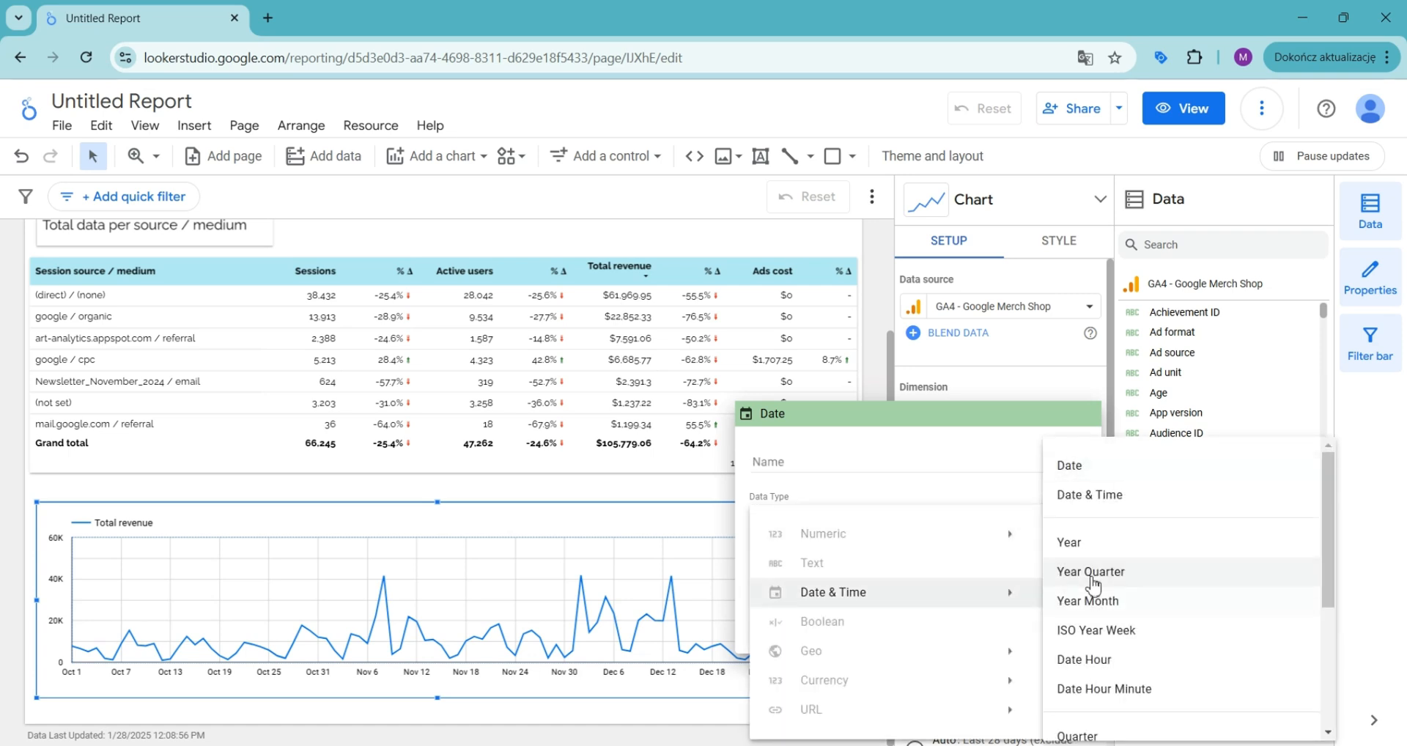
click(1120, 608)
click(337, 602)
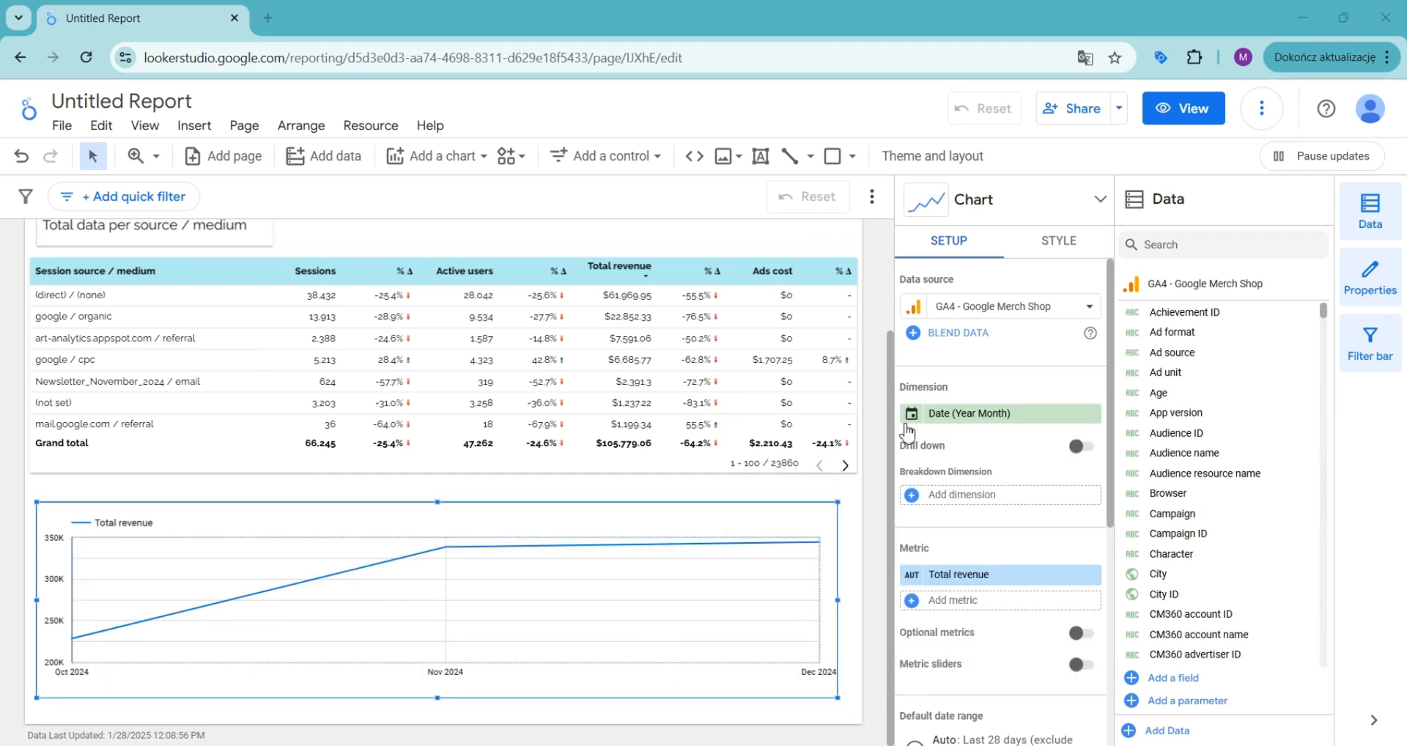
Step: Change the chart's custom date range preset to Last year
scroll(953, 472, down, 5)
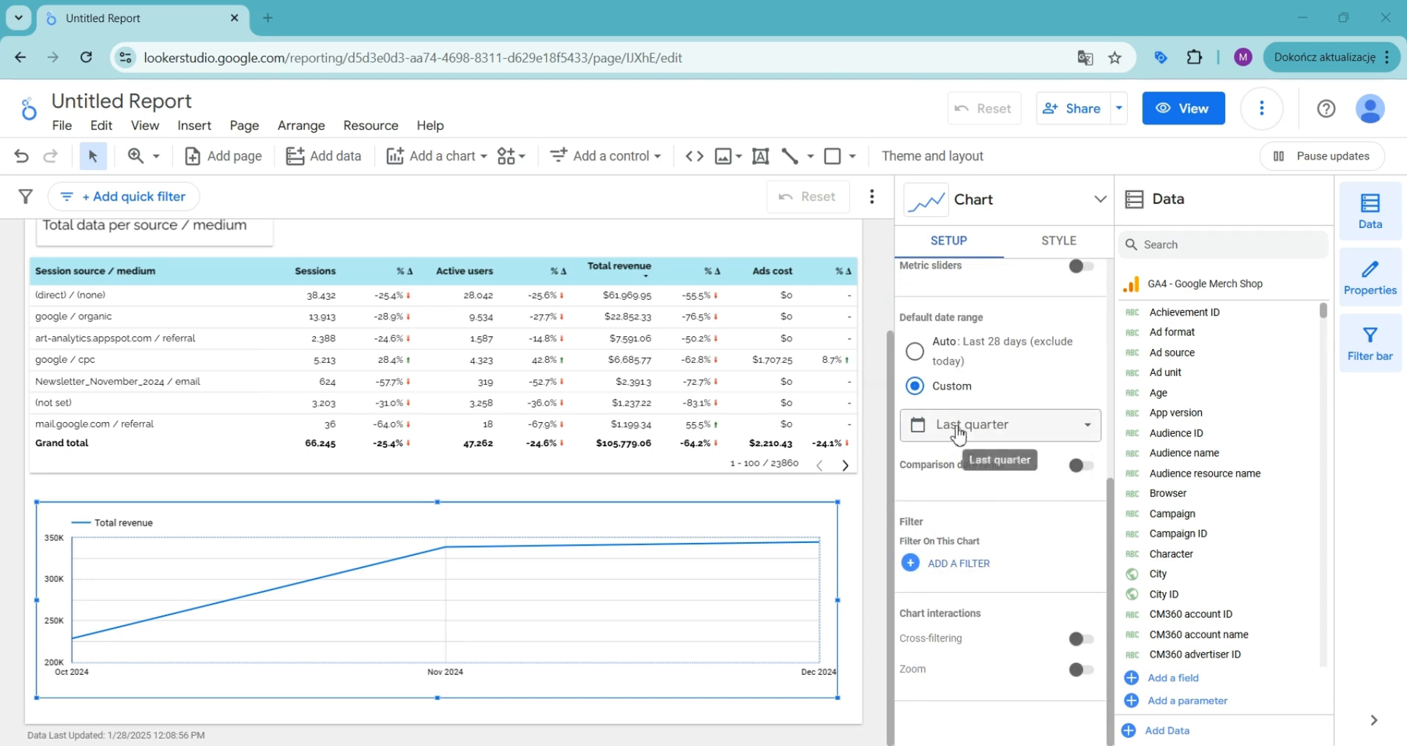
click(958, 430)
click(986, 116)
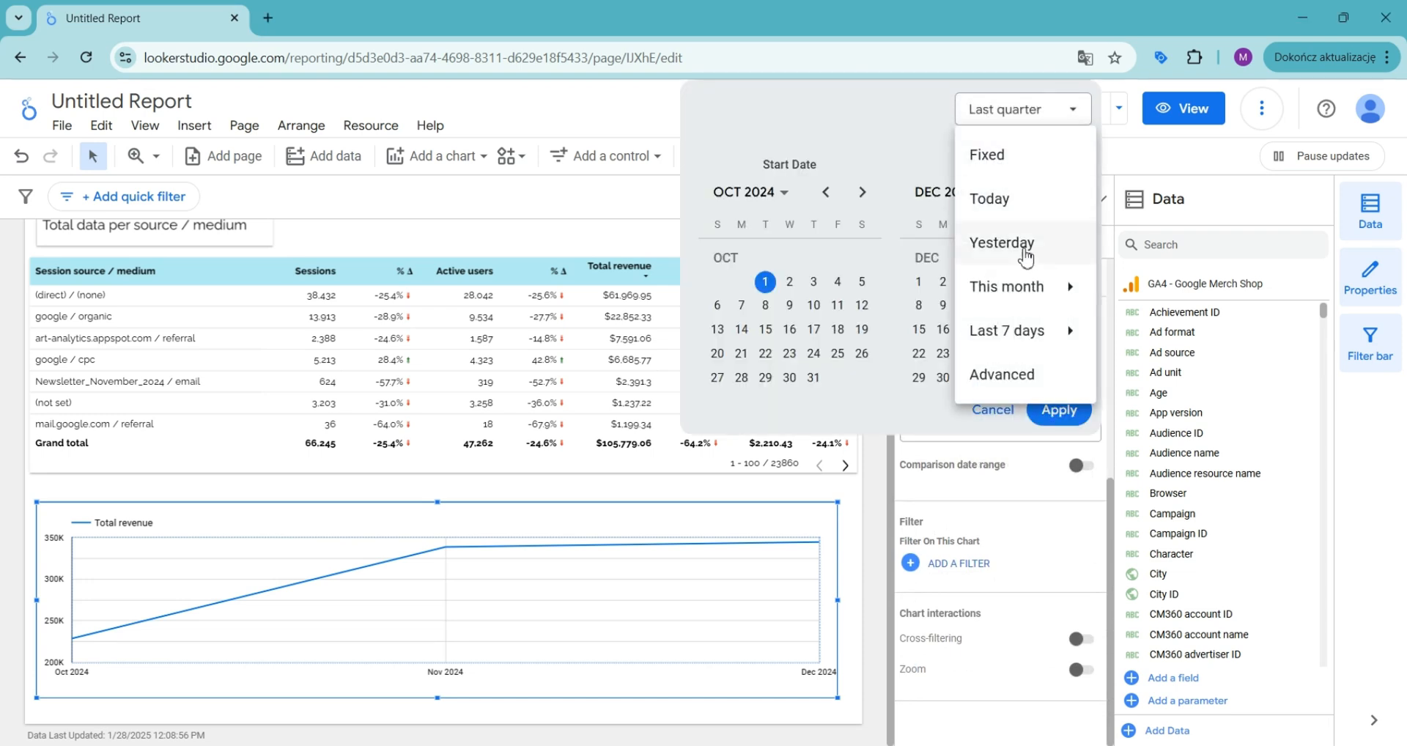
mouse_move(1028, 334)
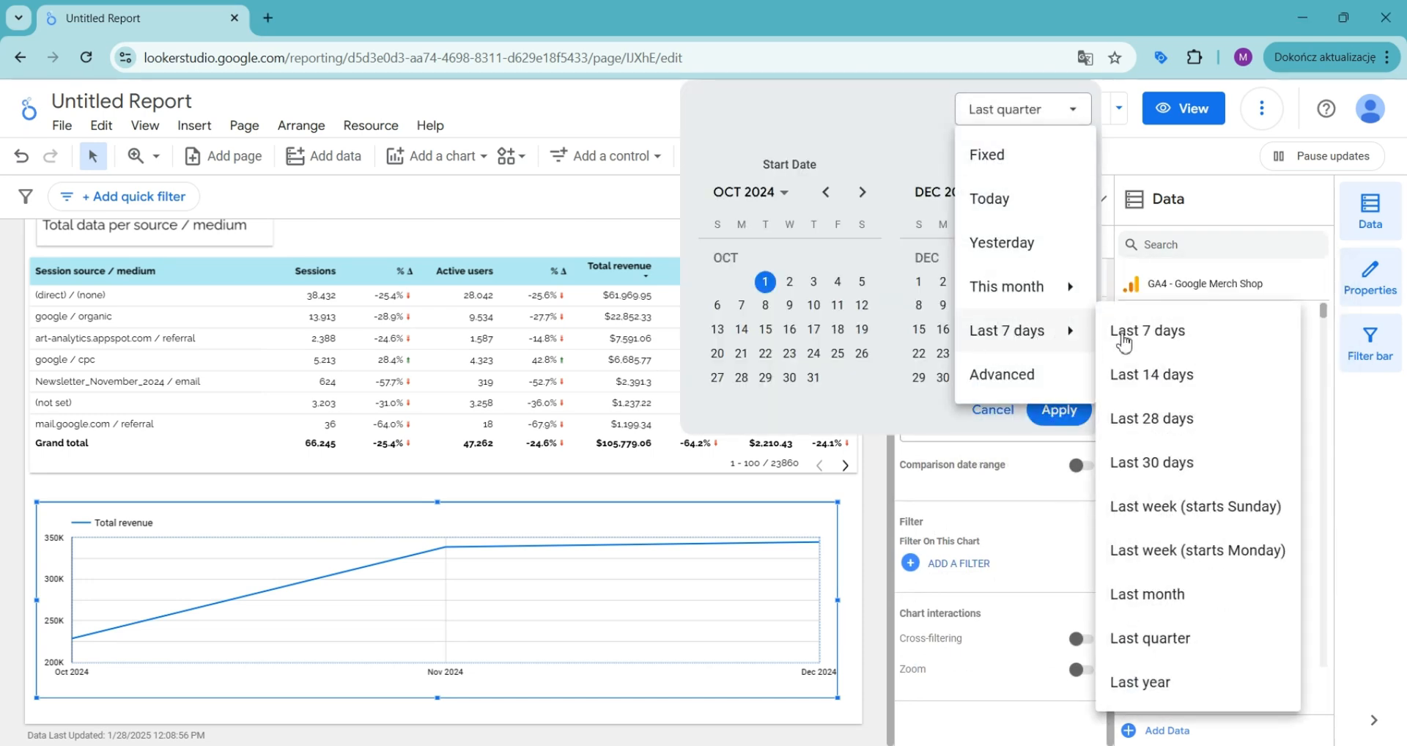
click(1138, 682)
click(1064, 427)
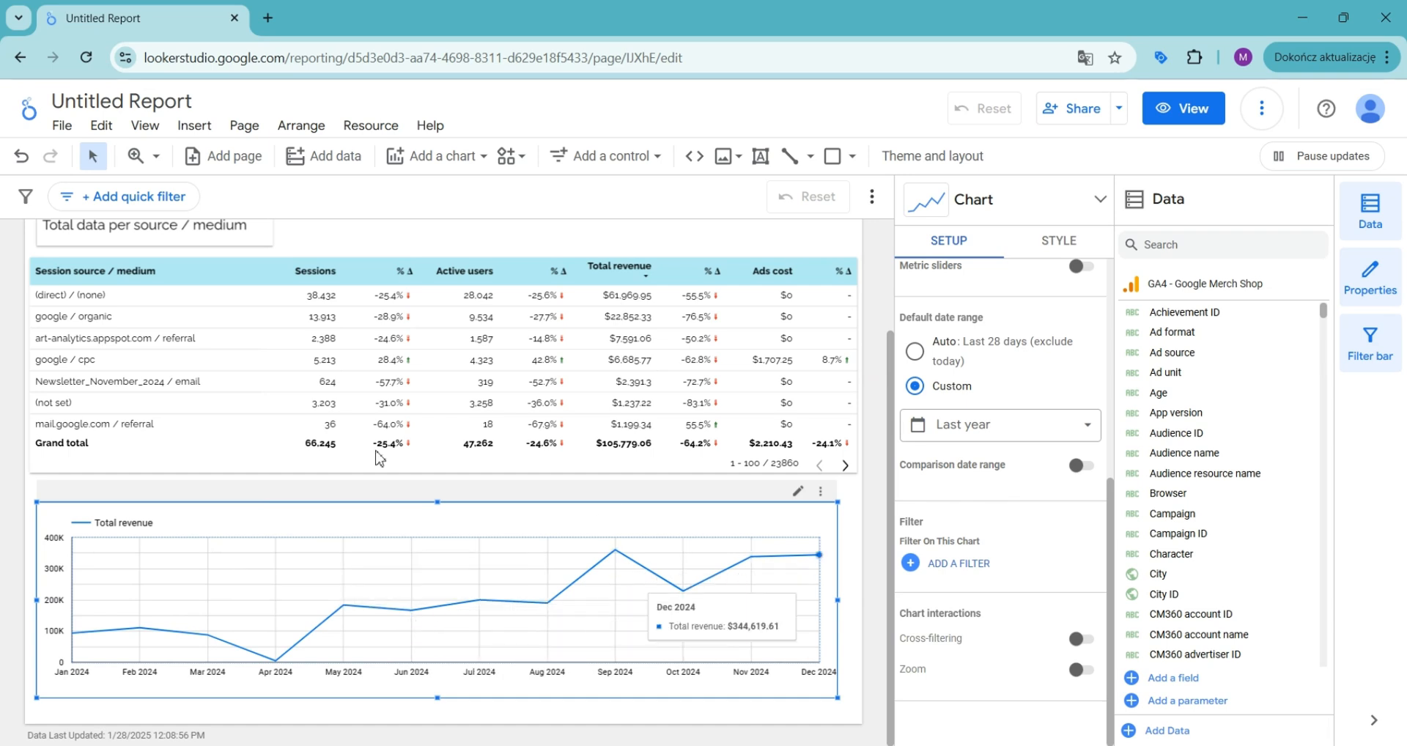
Step: Add Sessions as a second chart metric
scroll(991, 518, up, 5)
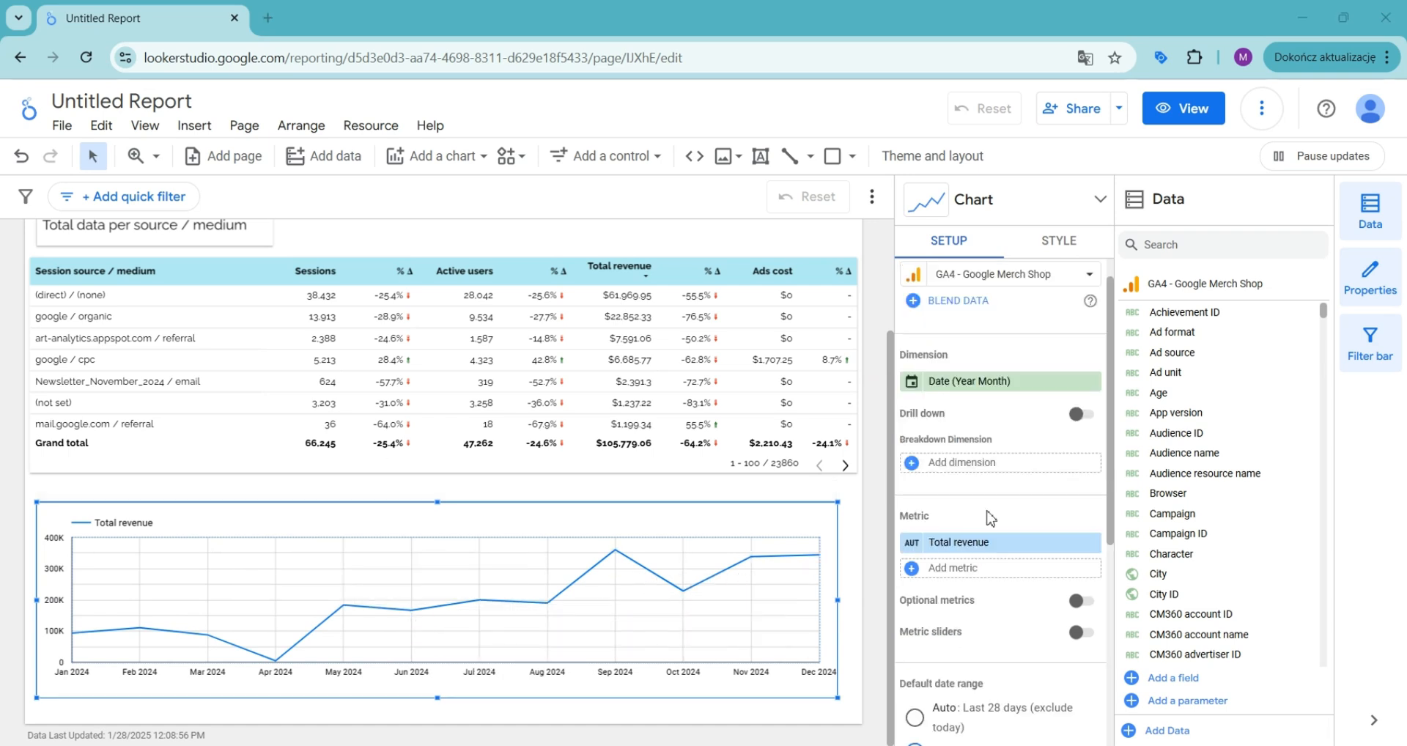
click(952, 569)
text(ses)
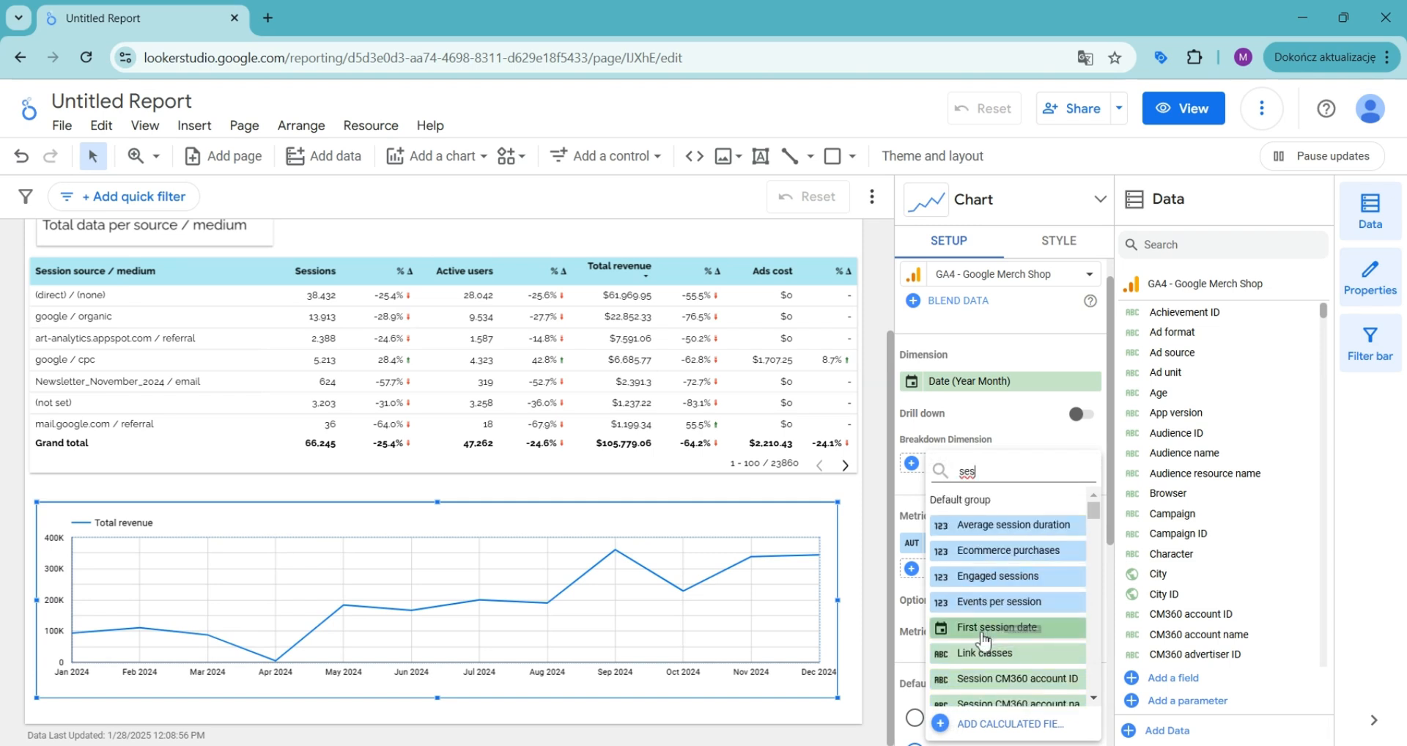
click(982, 574)
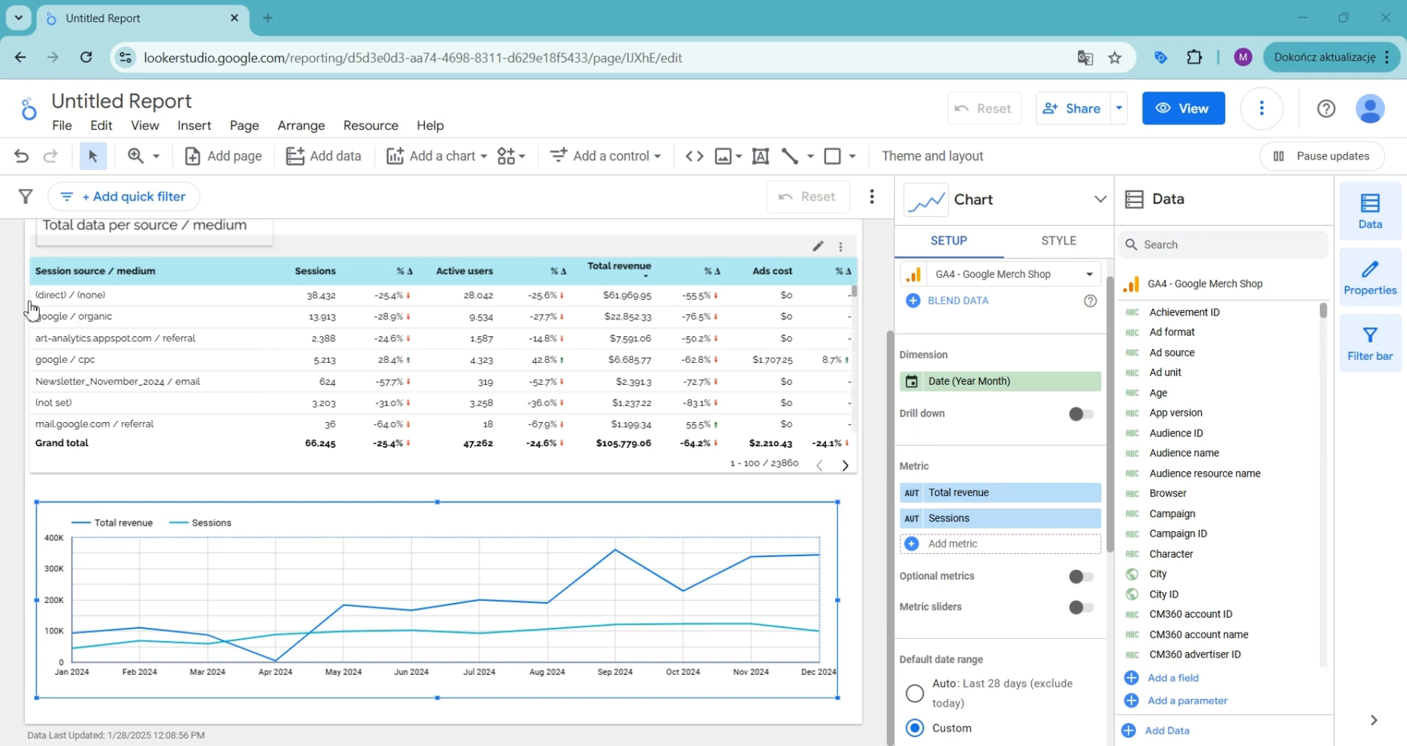
Step: Remove the Sessions metric from the chart
scroll(999, 557, up, 1)
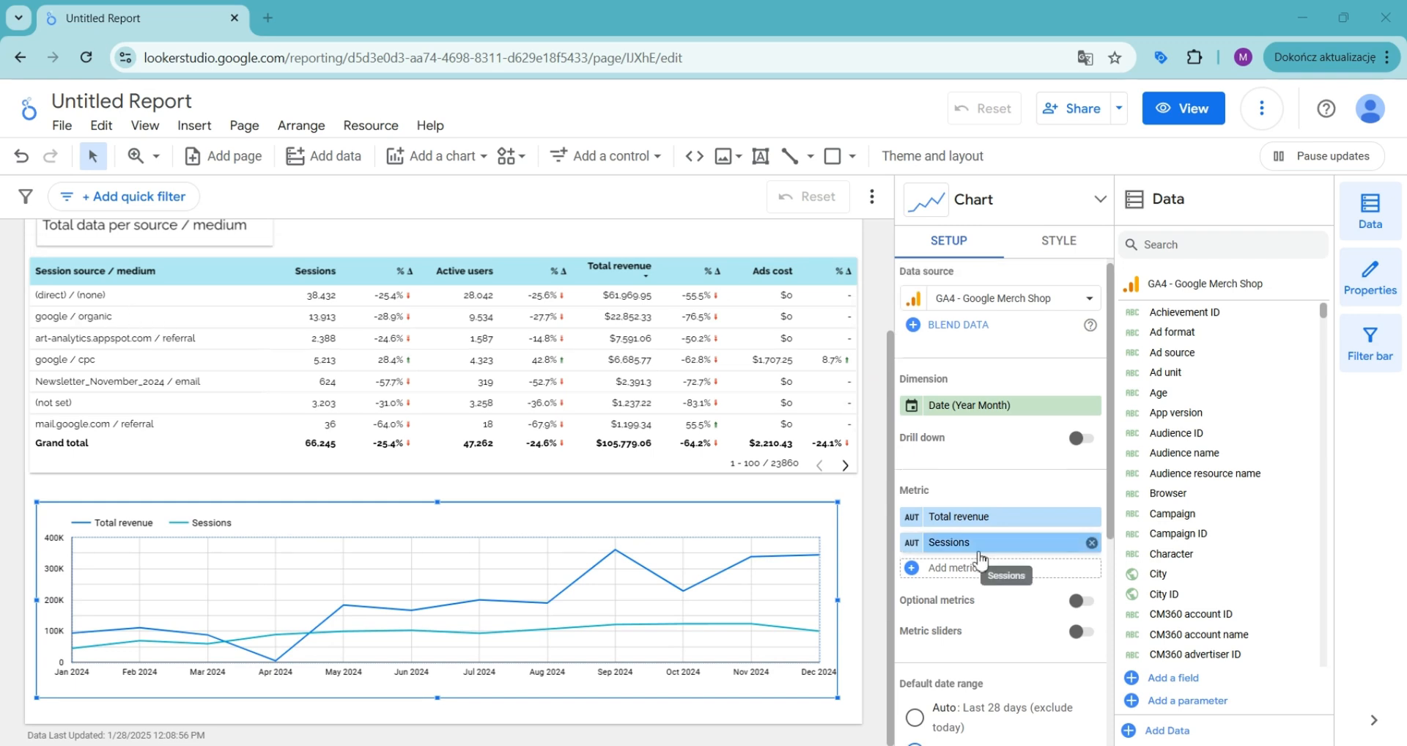
click(1092, 543)
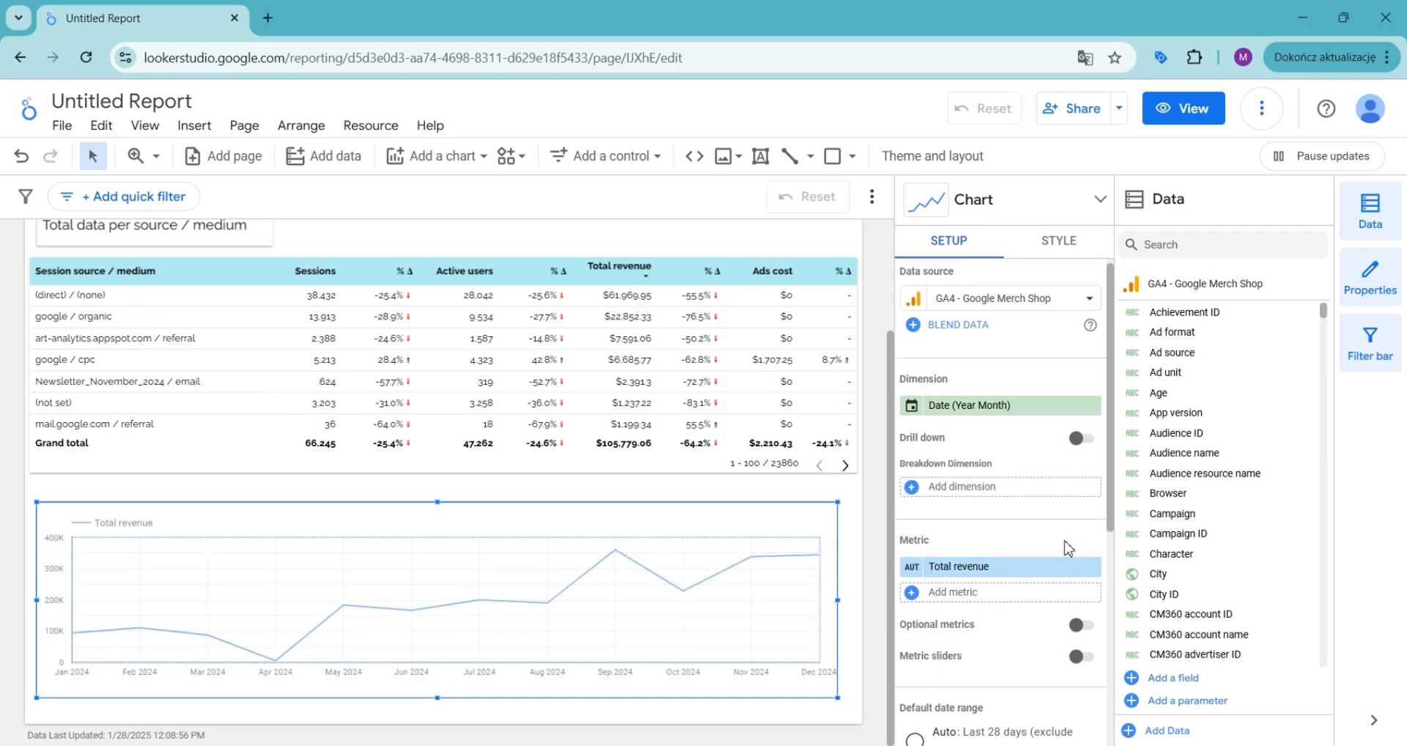
Step: Add Session source / medium as the chart's breakdown dimension
click(981, 488)
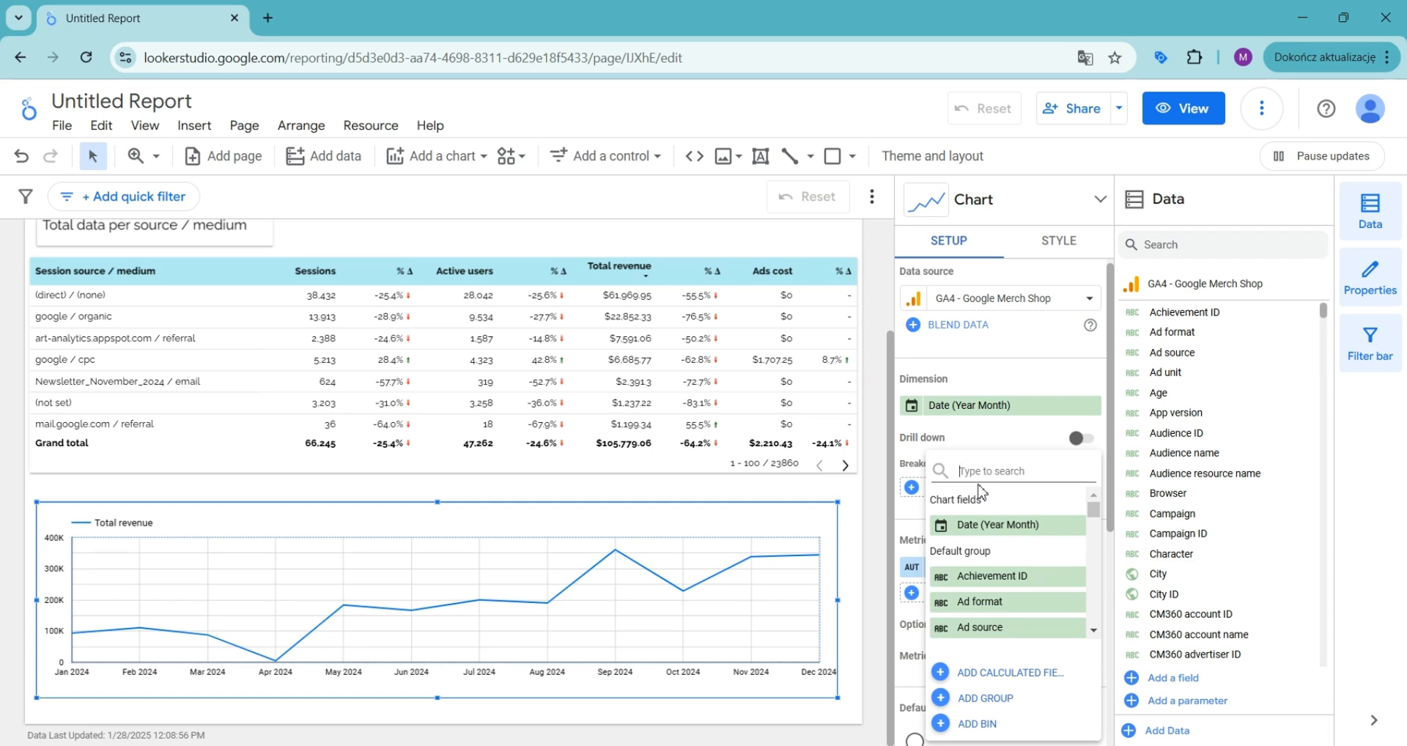
text(medium)
click(1008, 550)
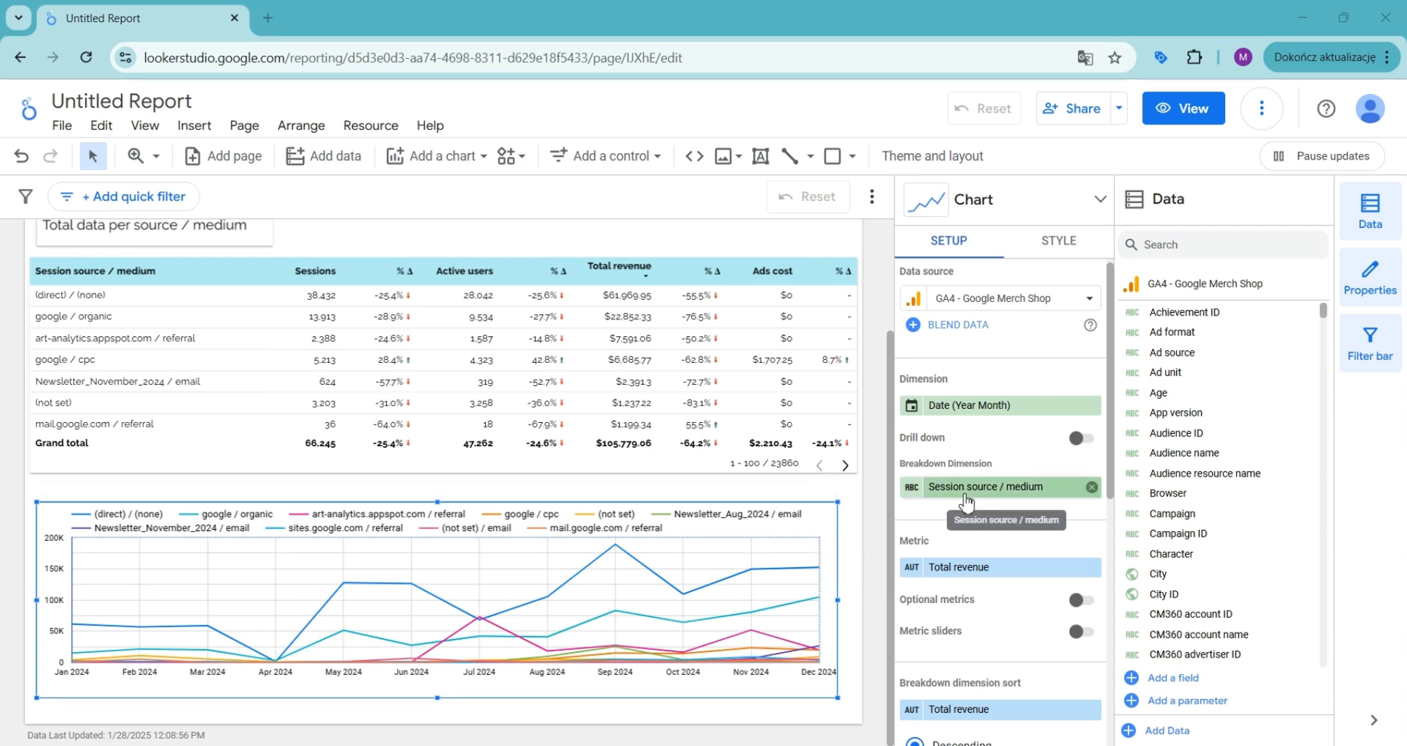
Step: Remove the breakdown dimension from the chart
scroll(971, 506, down, 2)
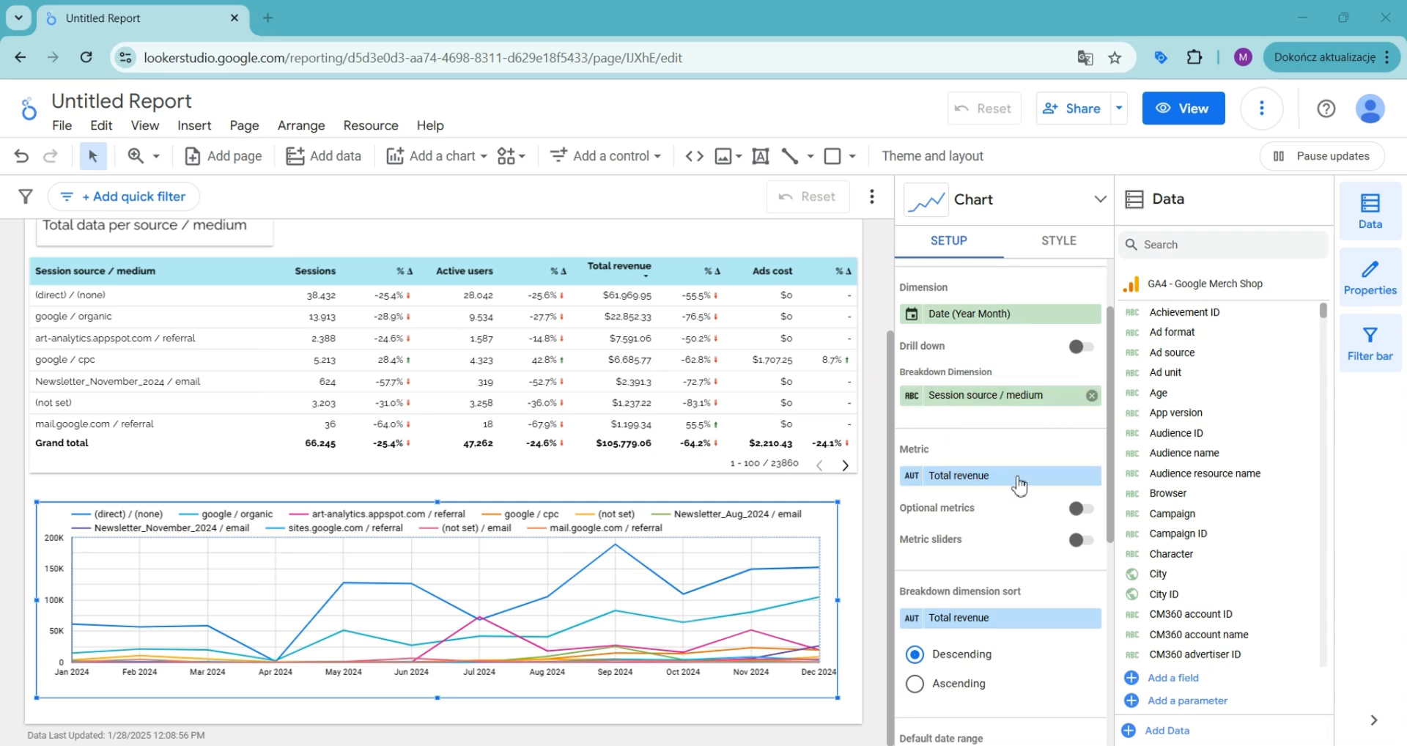
click(1091, 396)
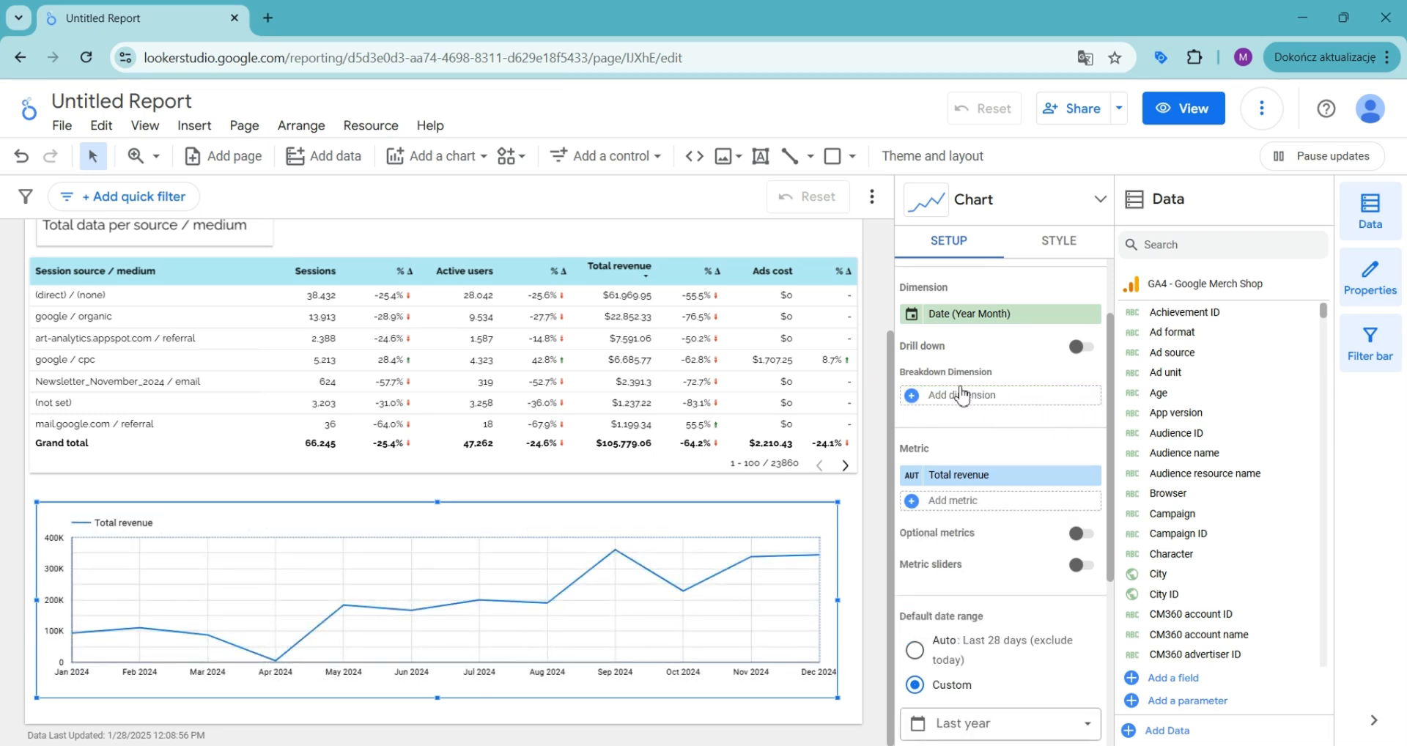
Step: Add Session source / medium as the chart's breakdown dimension
click(944, 506)
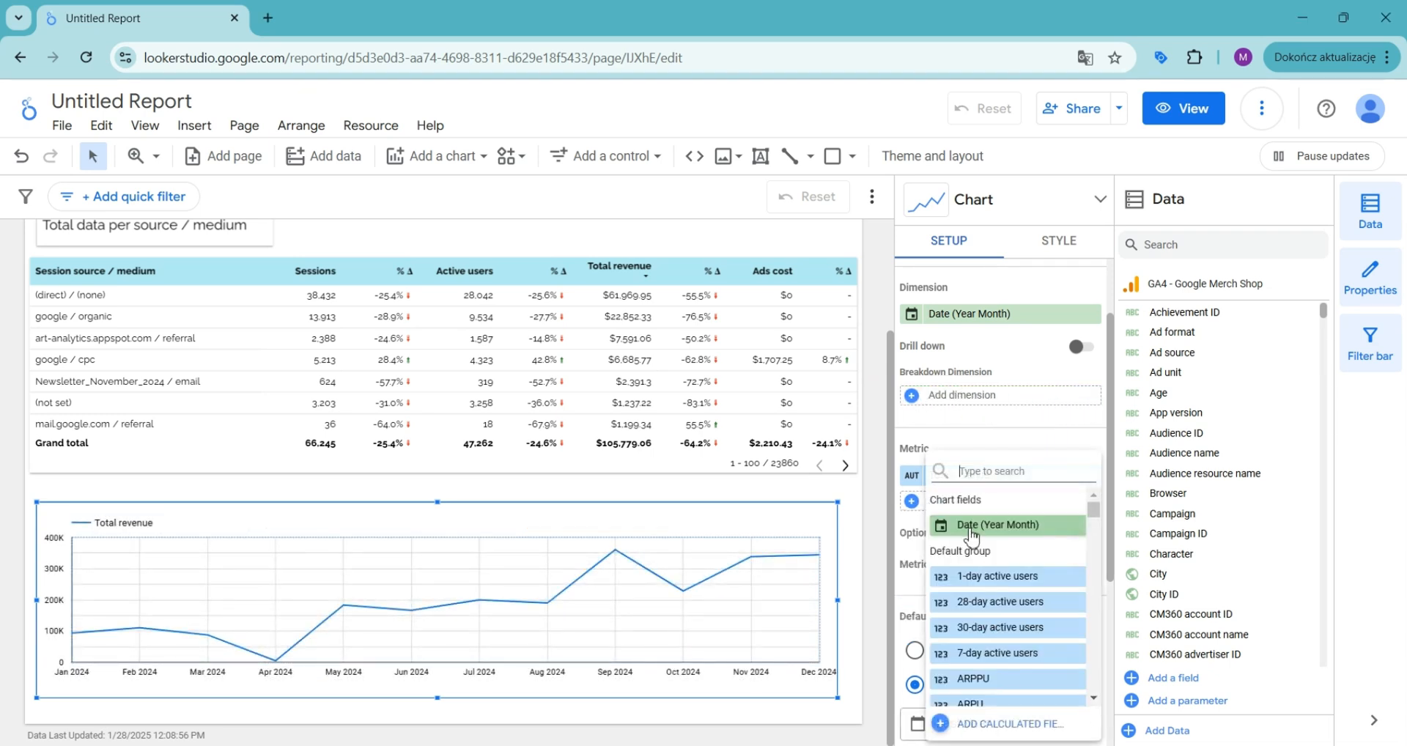
click(1003, 438)
click(960, 403)
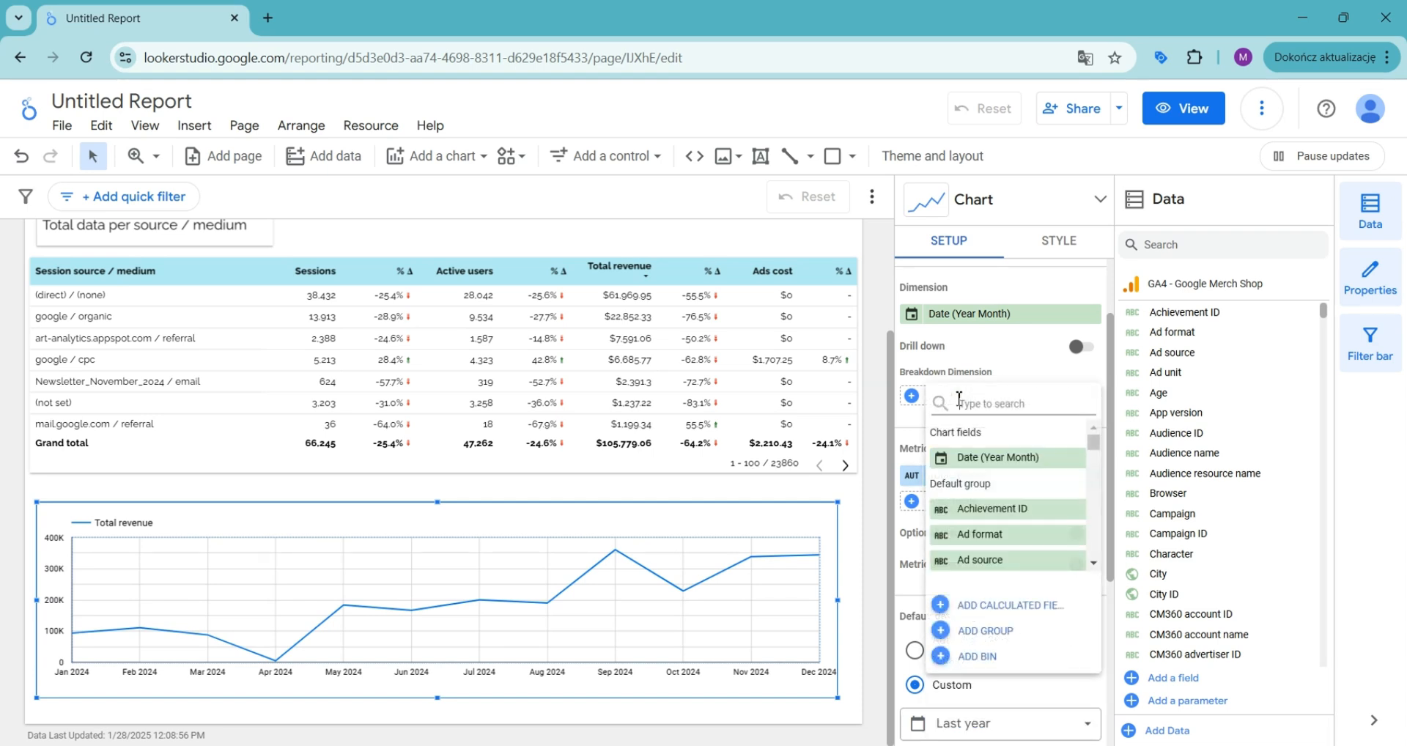
text(medium)
click(986, 506)
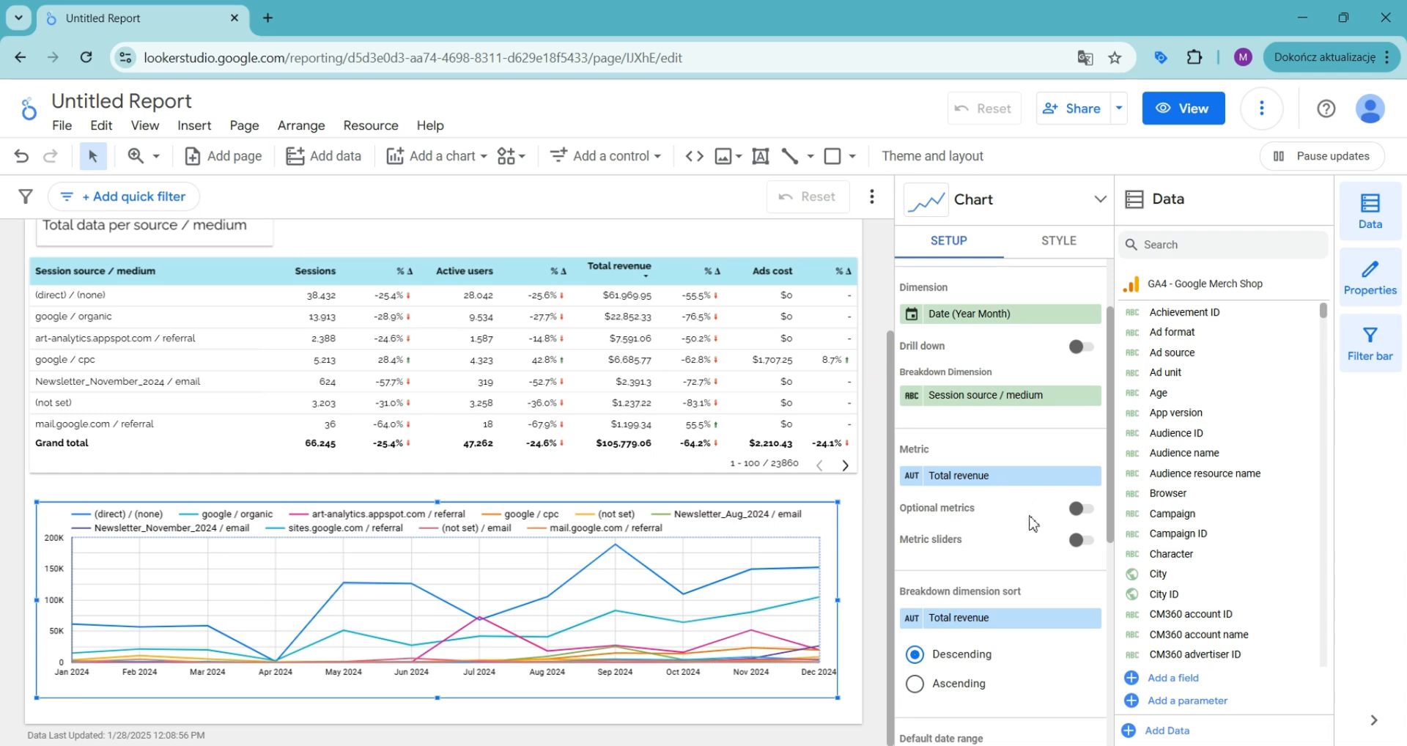
Step: Turn on optional metrics and add Sessions as an optional metric
click(1080, 511)
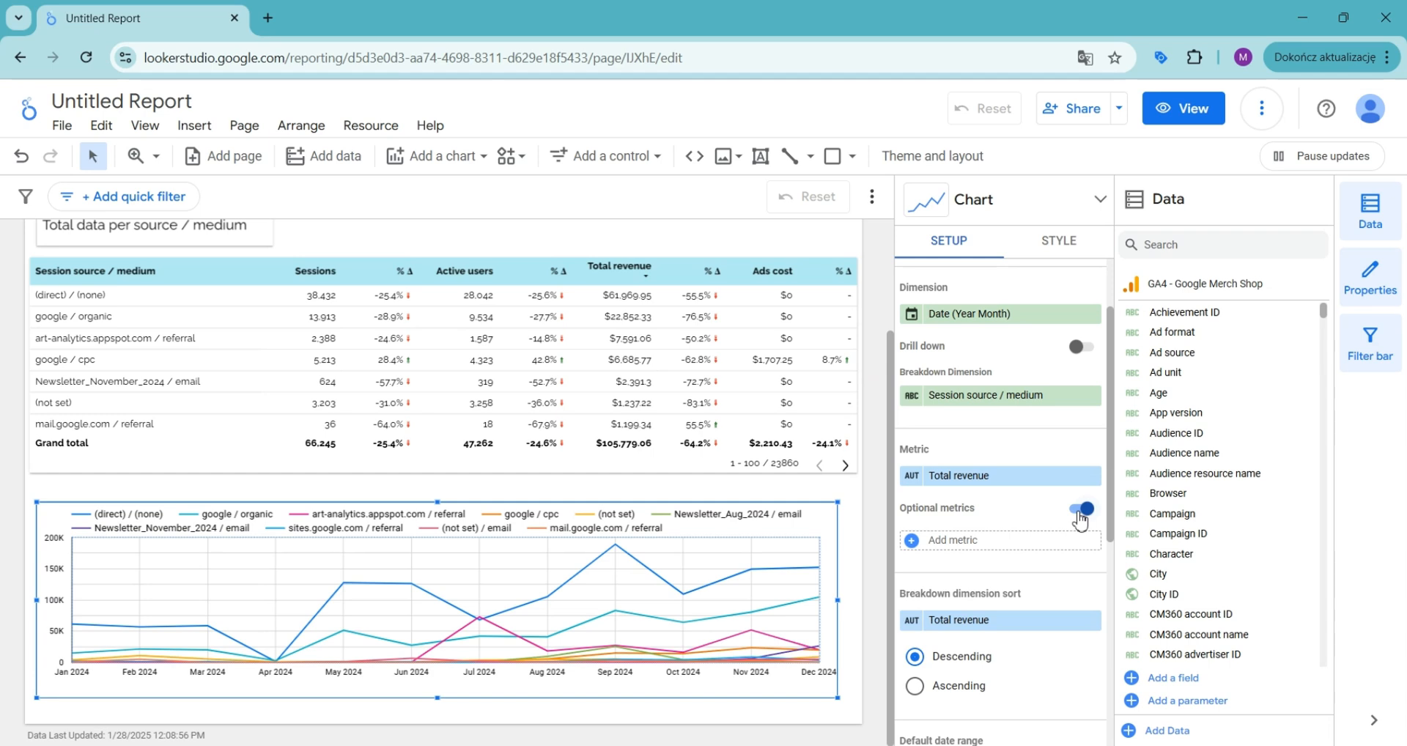
click(970, 546)
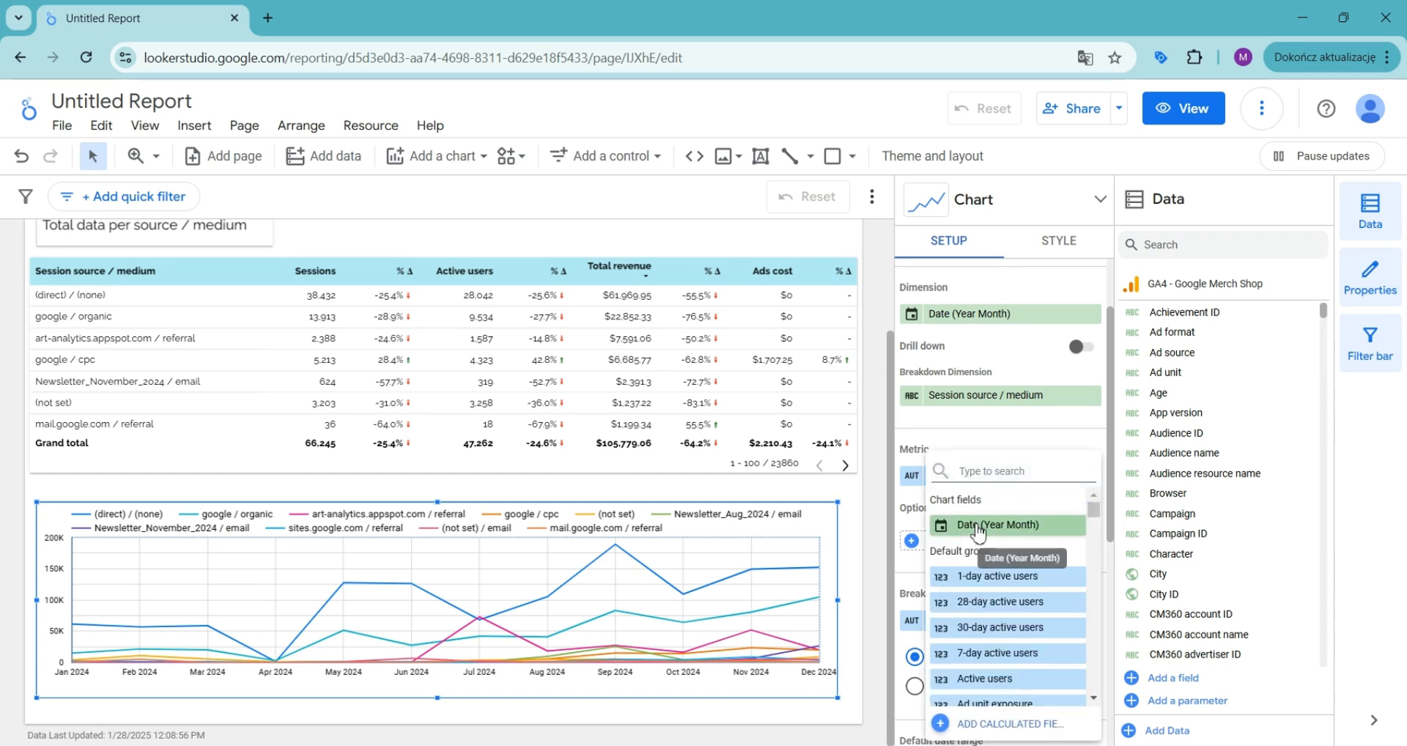
text(session)
mouse_move(1094, 509)
mouse_down()
mouse_move(1105, 617)
mouse_move(1101, 496)
mouse_up()
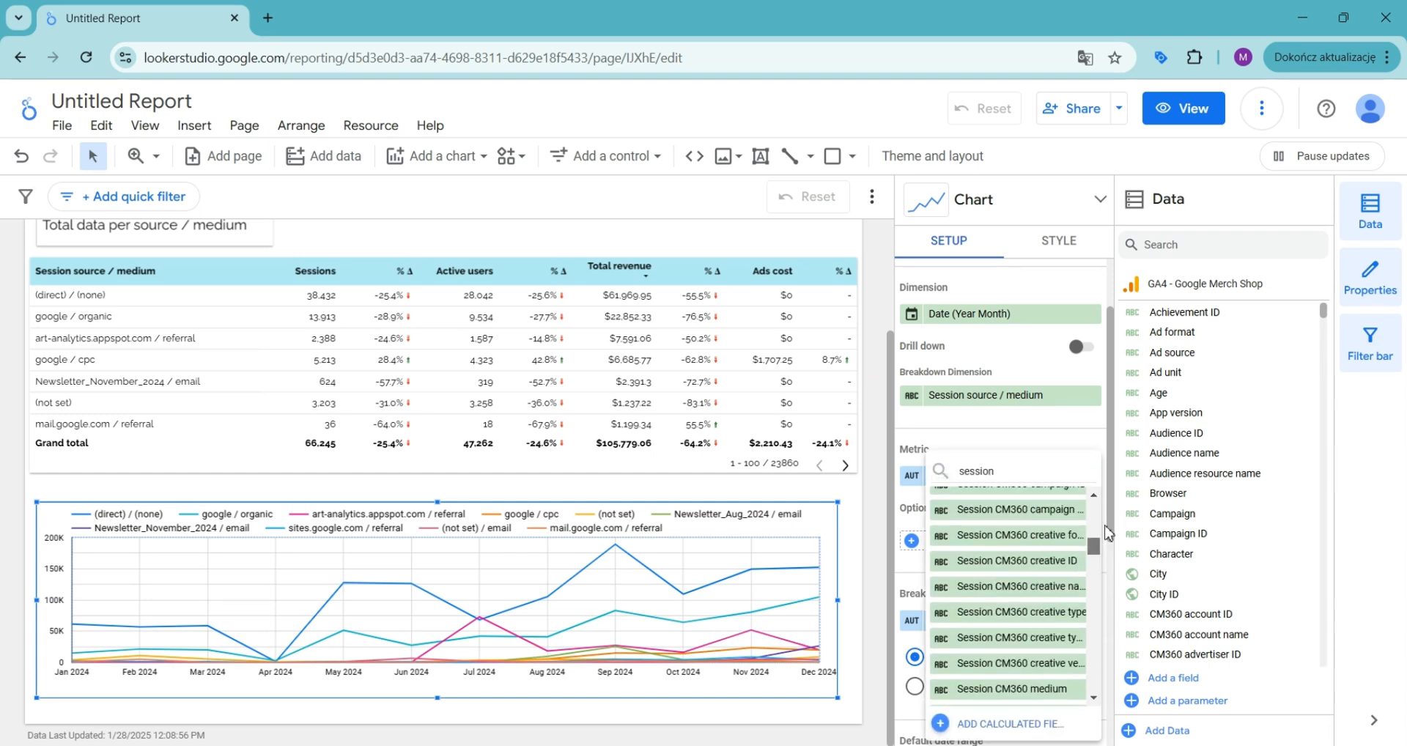
click(1050, 483)
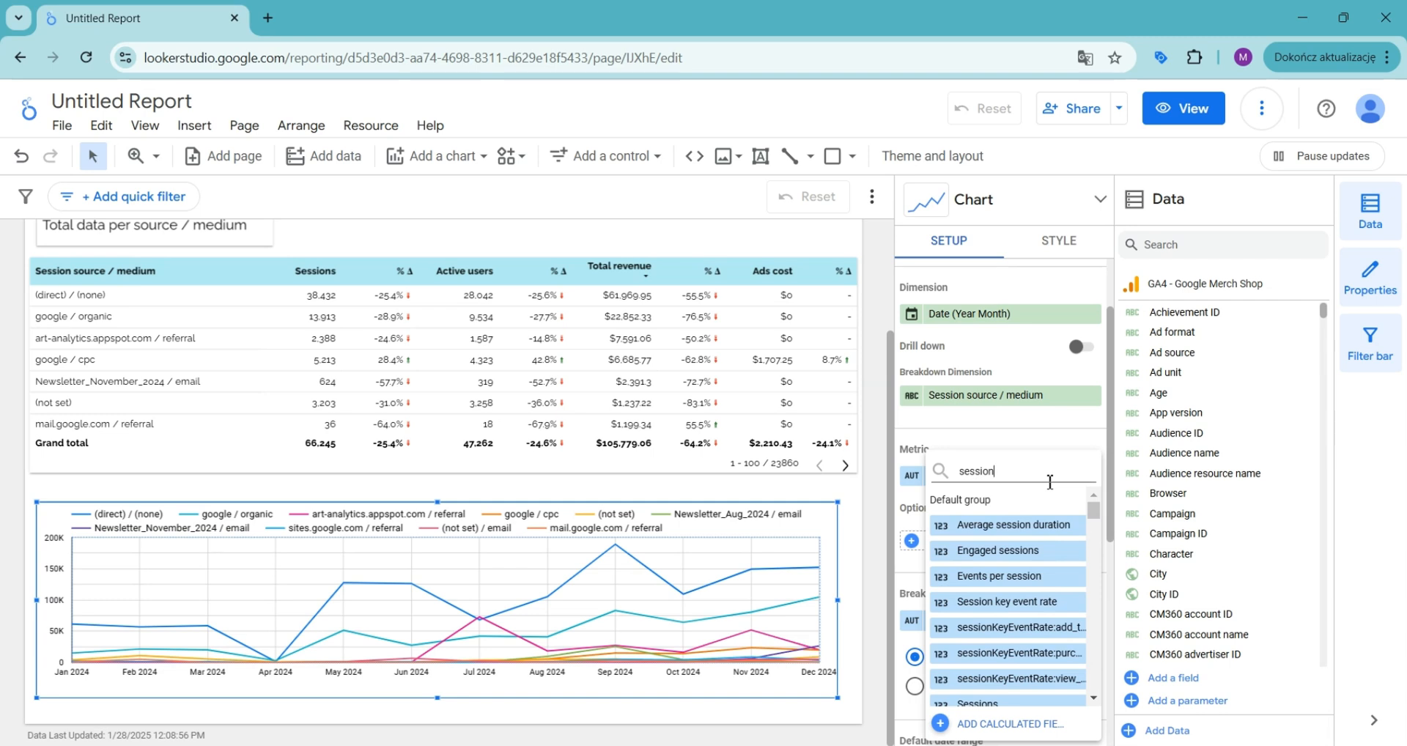
text(s)
click(967, 550)
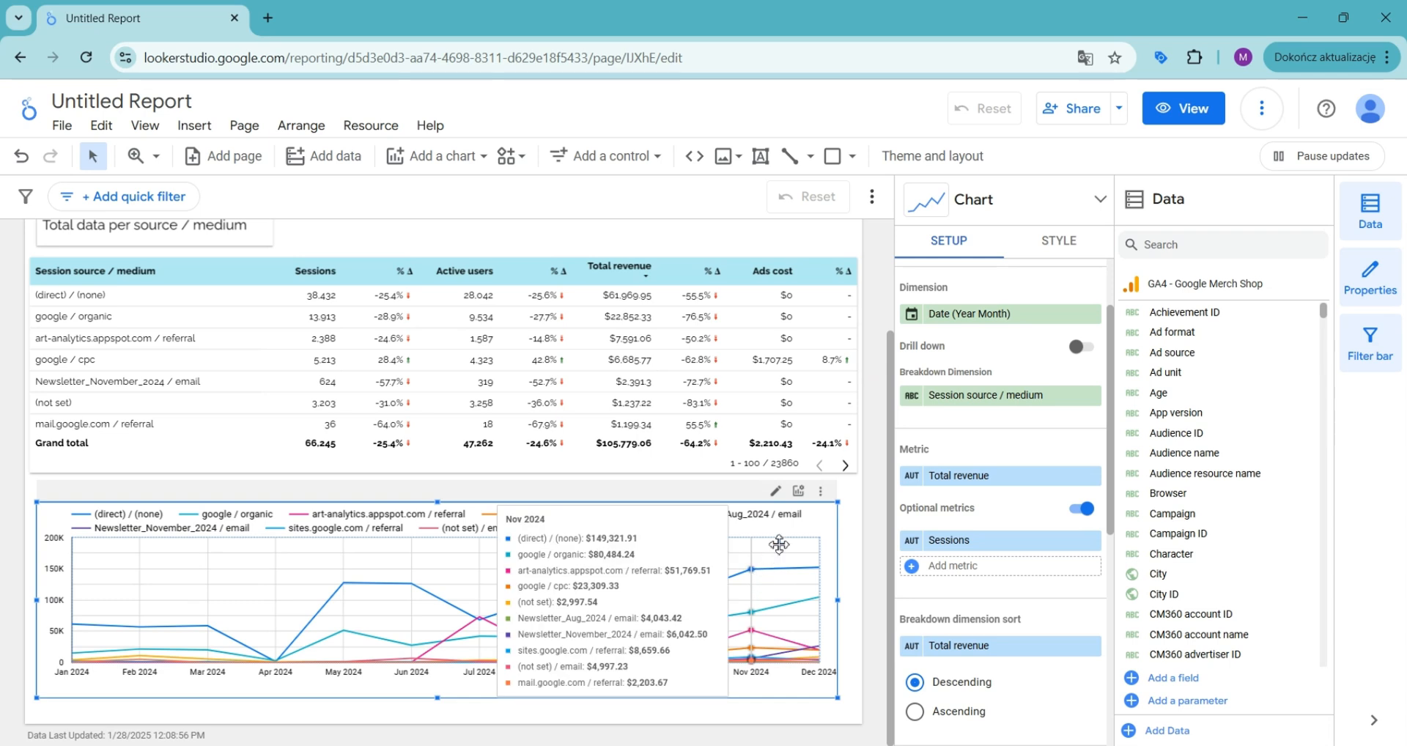
Step: Try the chart's metric selector by choosing the second metric option
click(798, 491)
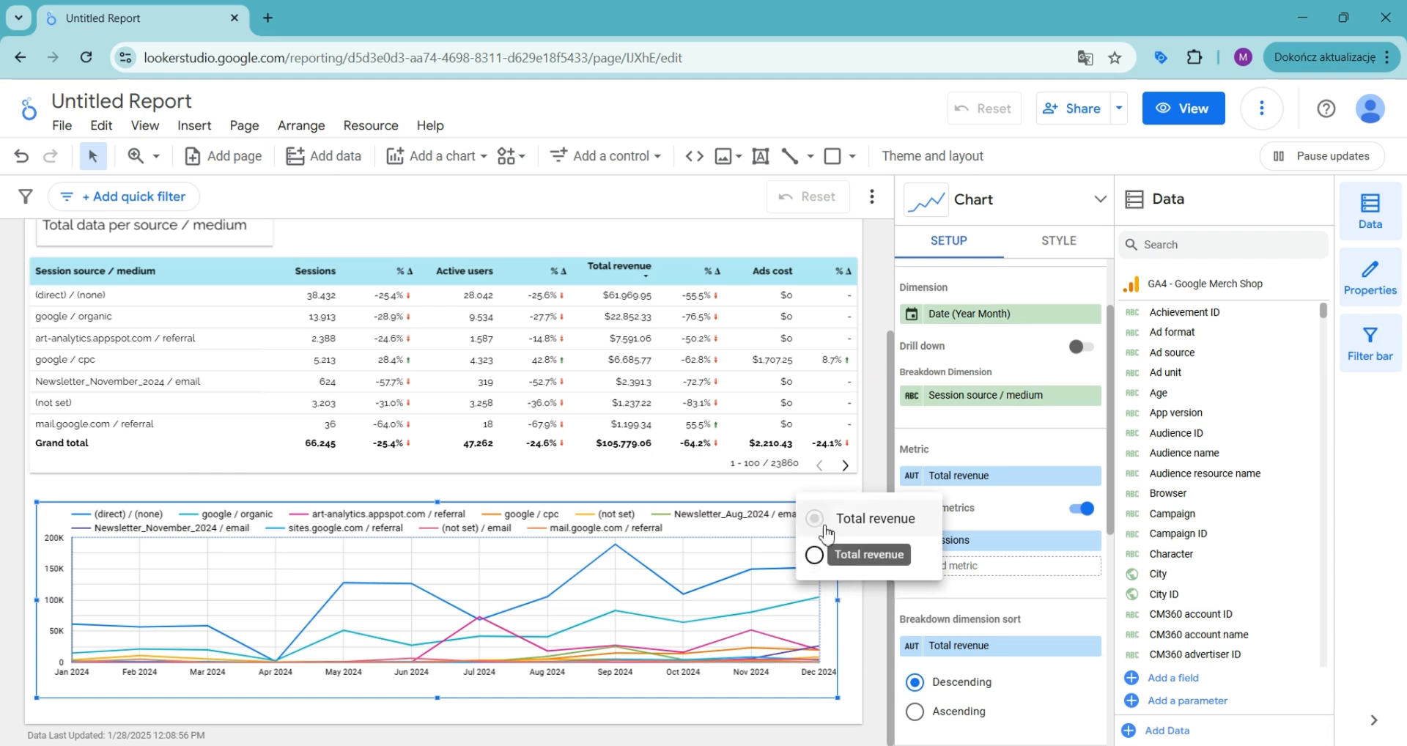
click(816, 557)
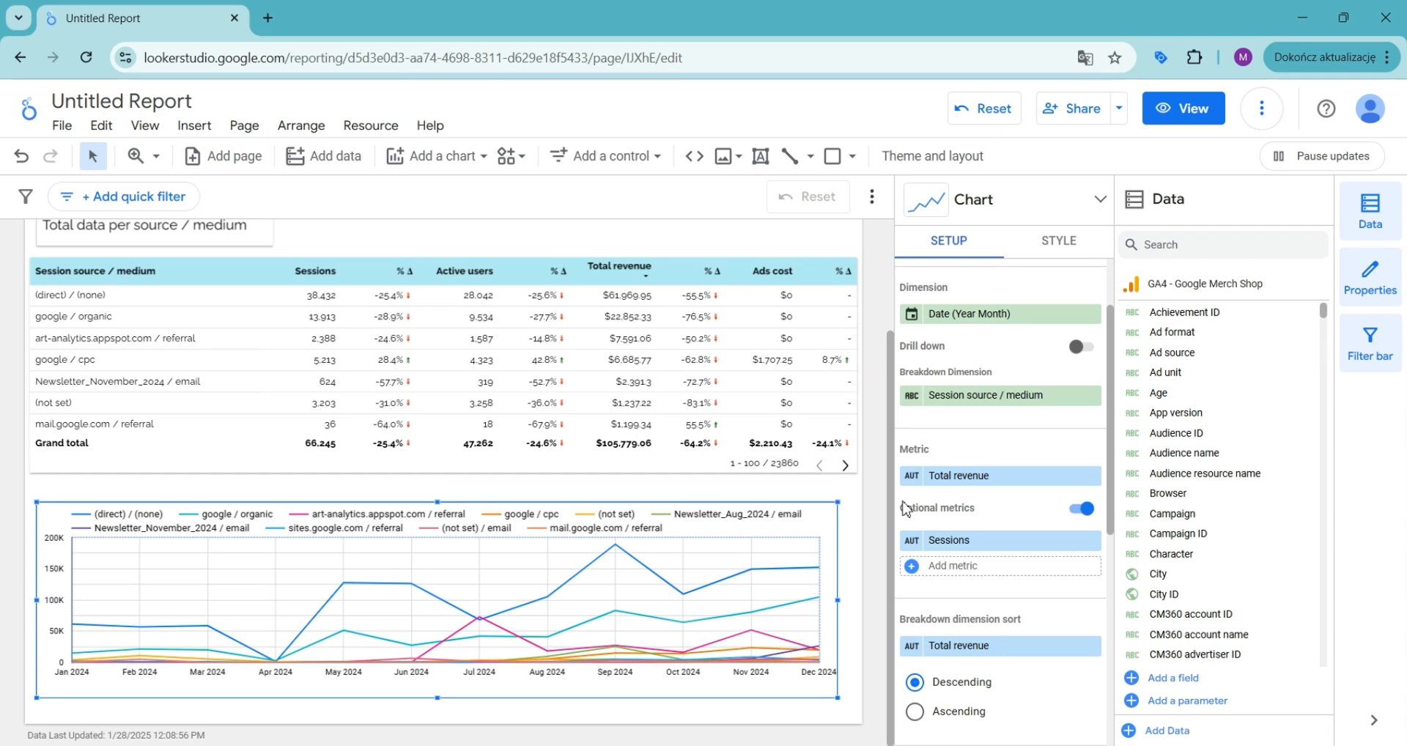
Step: Try coloring the chart by series order, then switch the color setting back to dimension values
scroll(938, 517, down, 6)
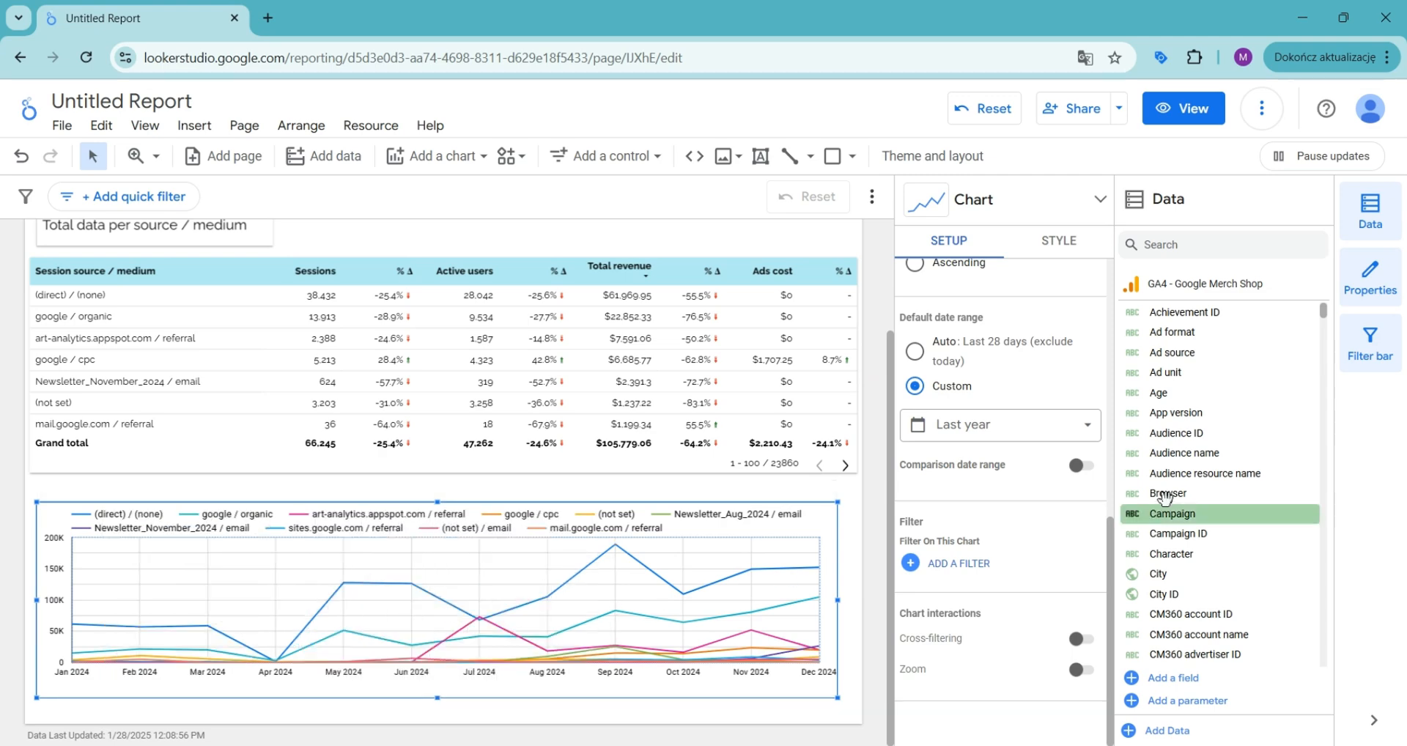
scroll(1056, 513, up, 6)
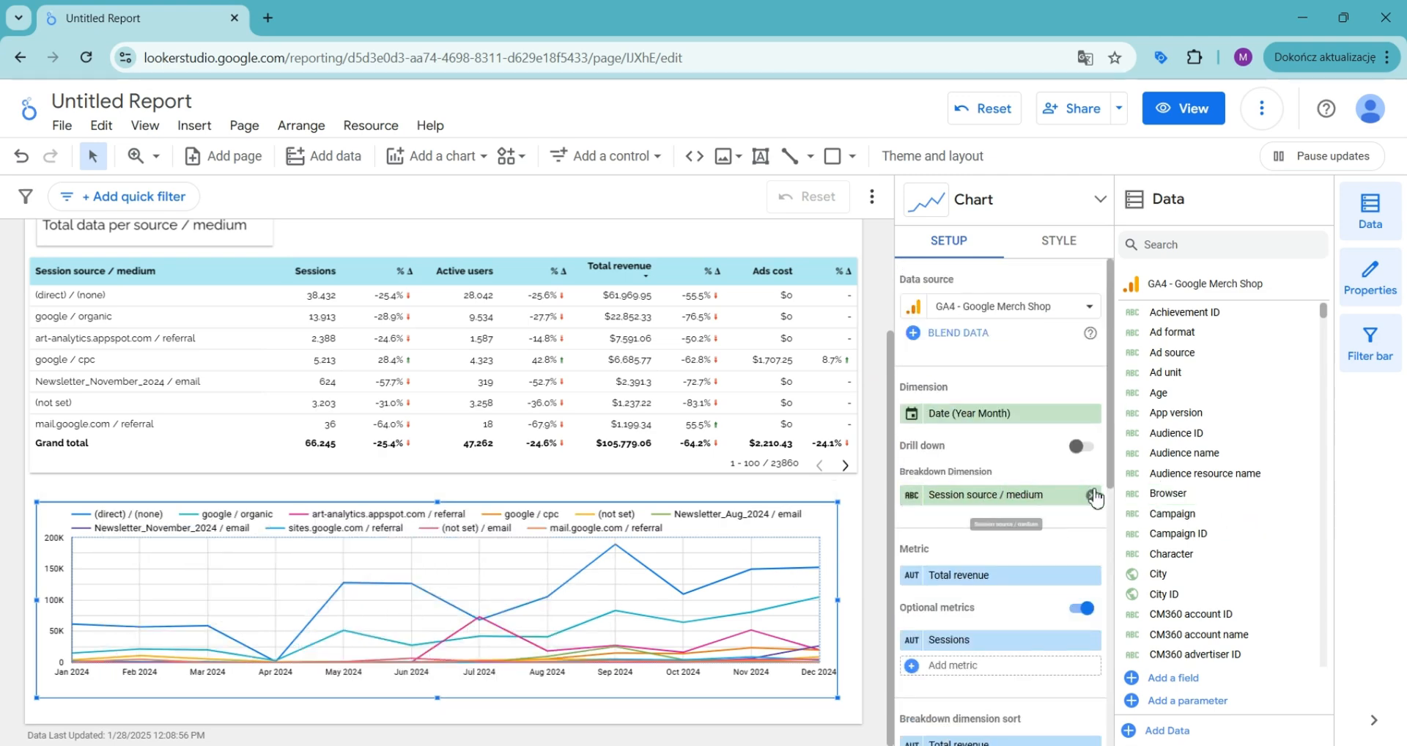
scroll(1062, 513, down, 2)
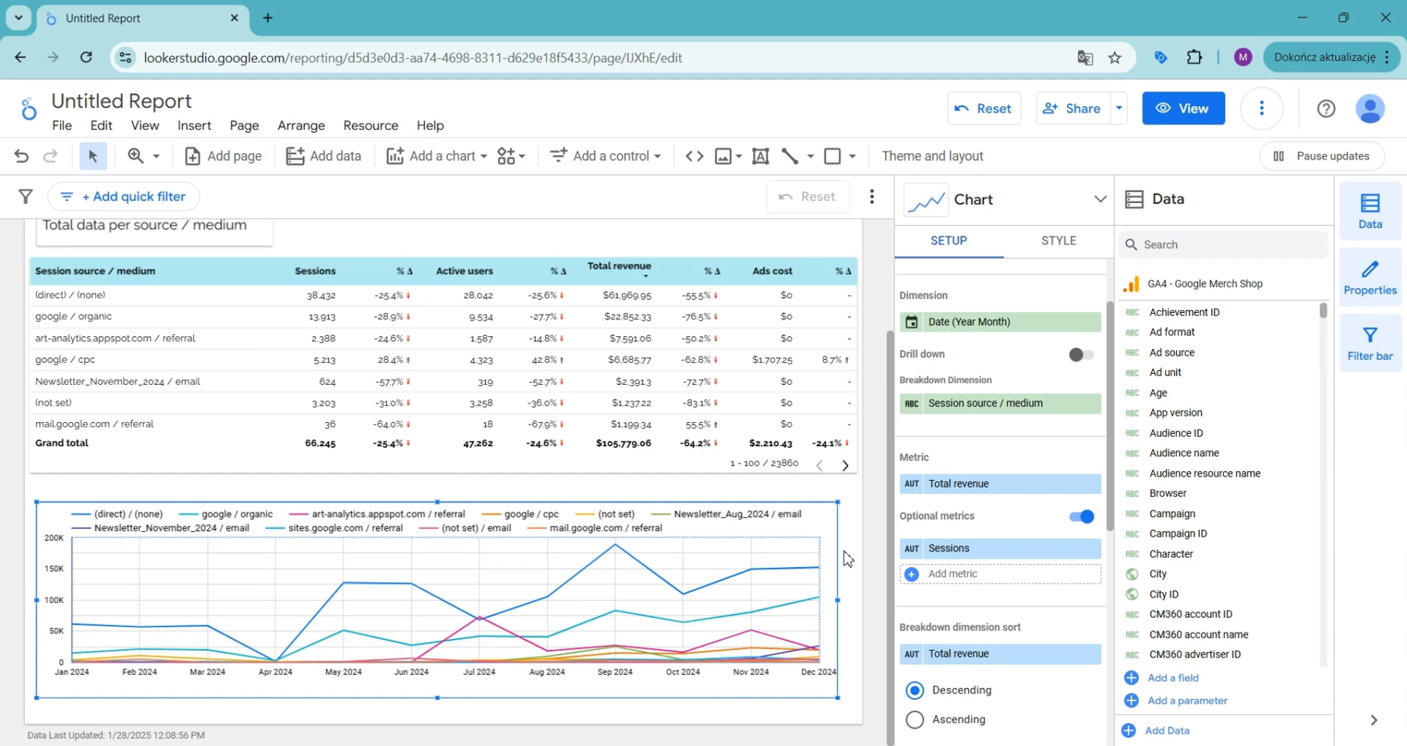
scroll(1011, 316, up, 2)
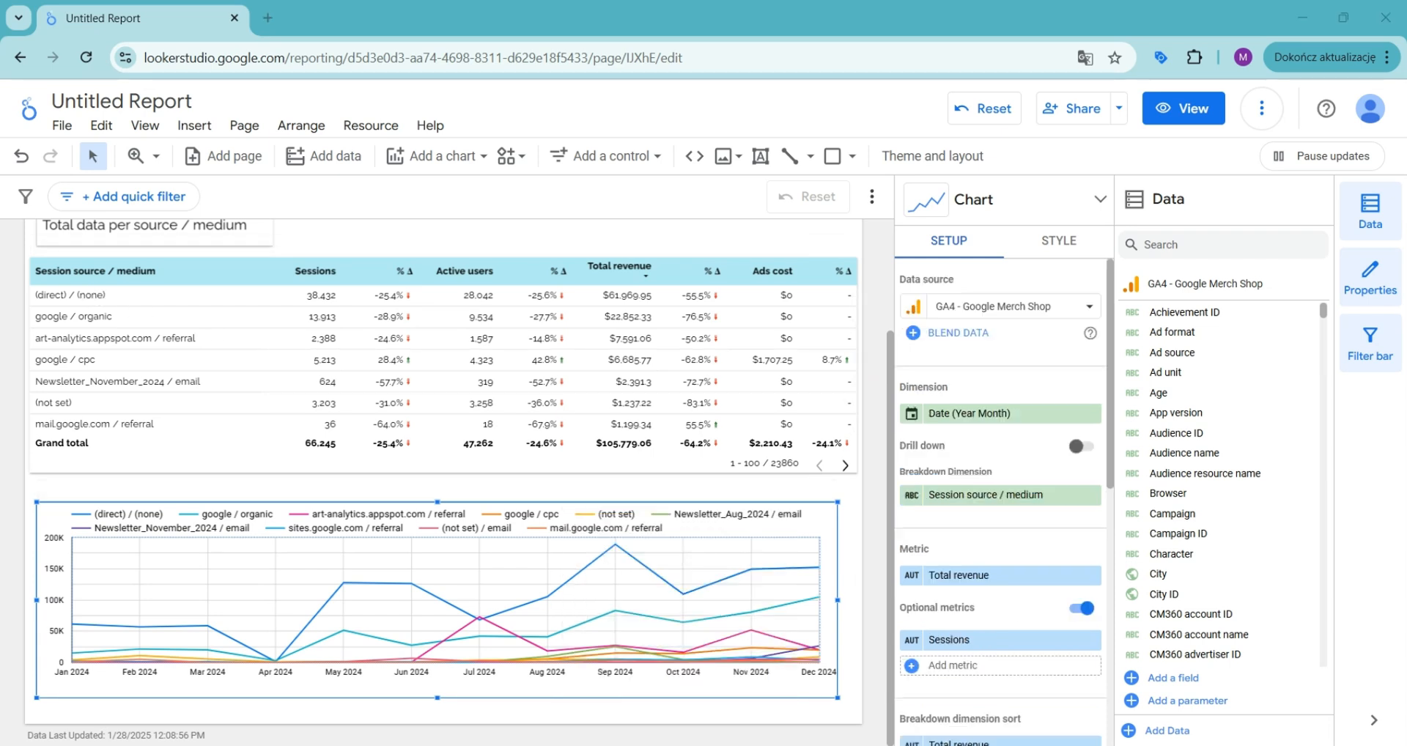
click(1061, 250)
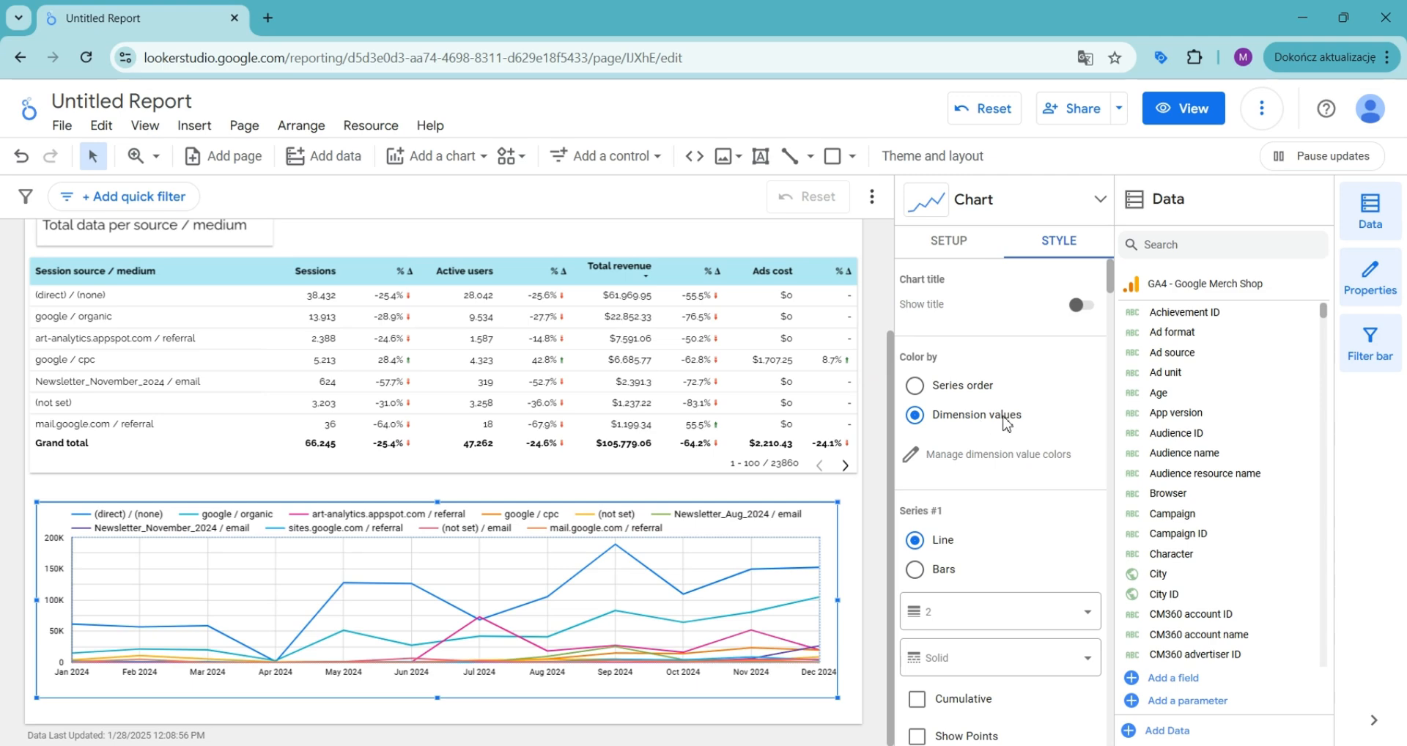
click(916, 386)
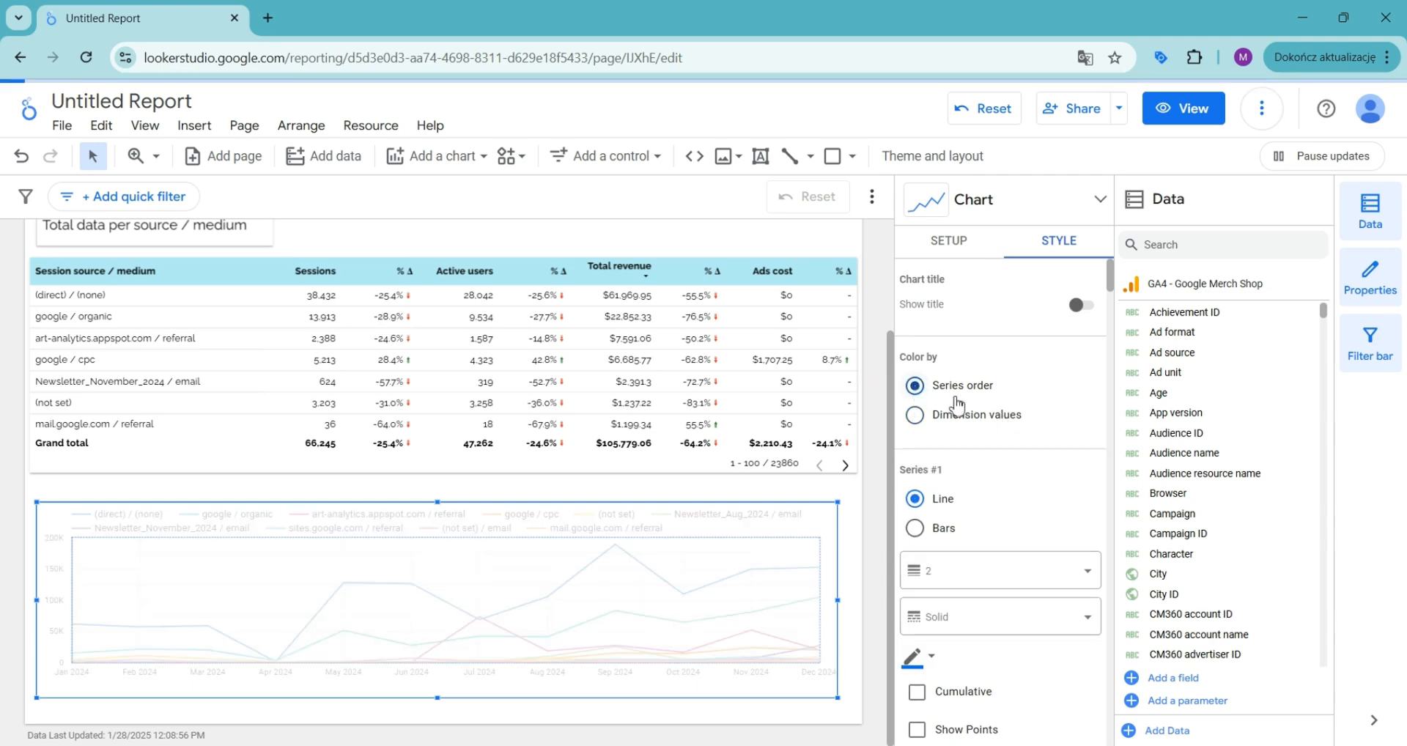
click(969, 422)
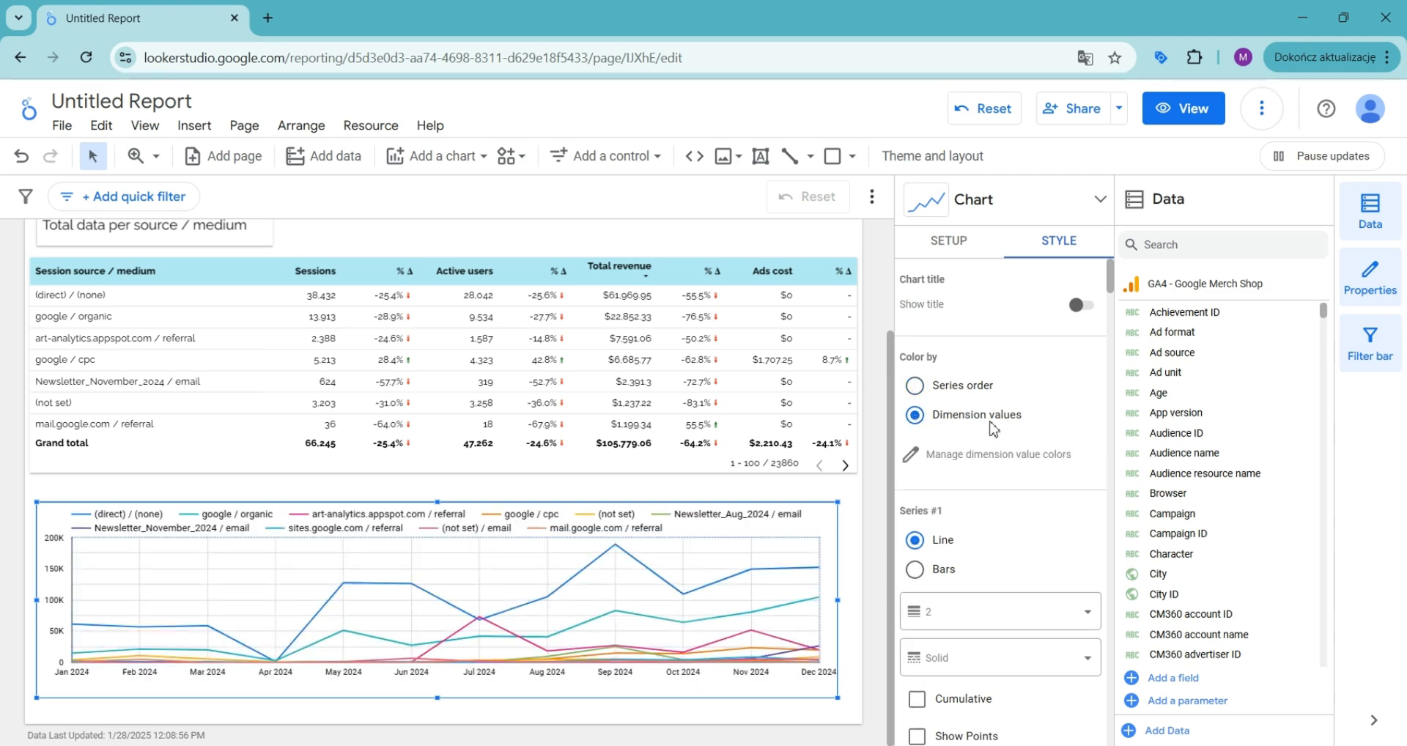
Step: Open the dimension value colors manager and inspect the color options for the first source / medium value
click(945, 454)
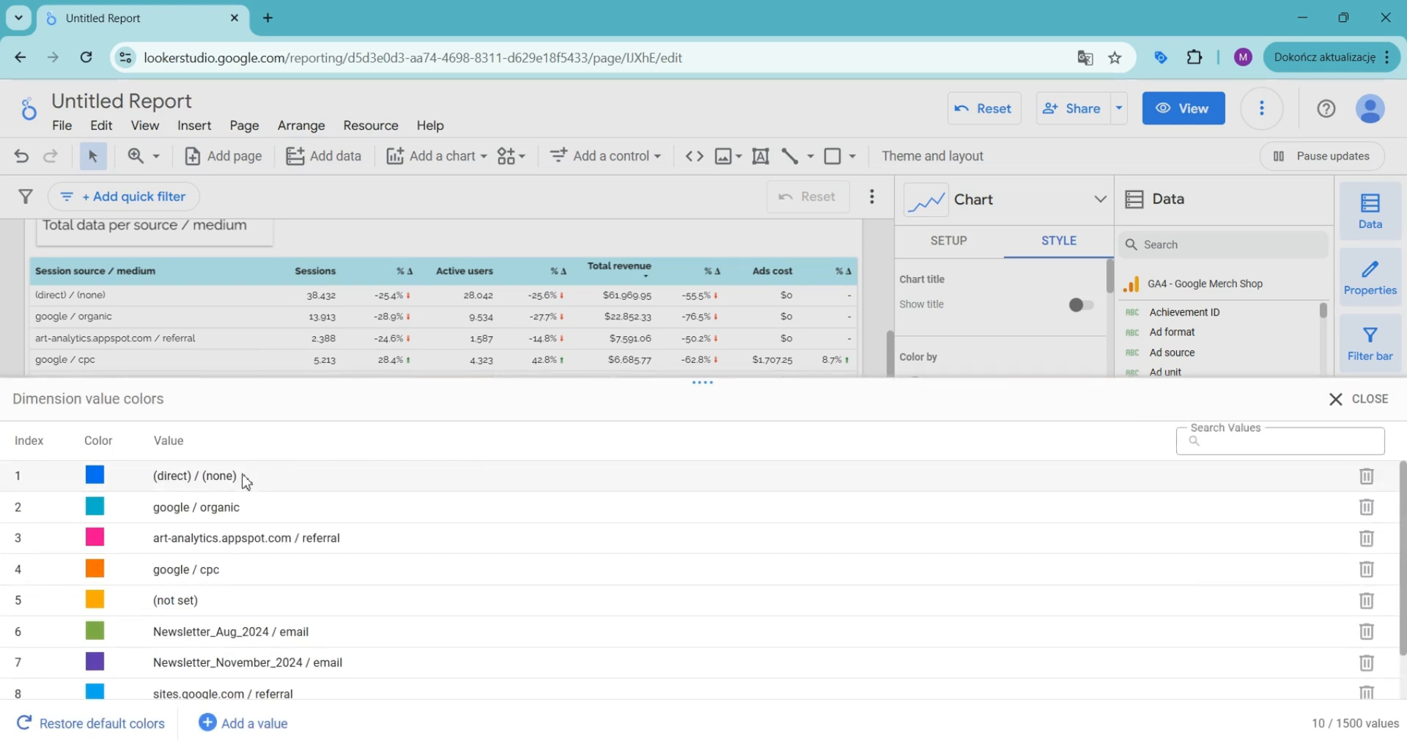
scroll(246, 481, down, 1)
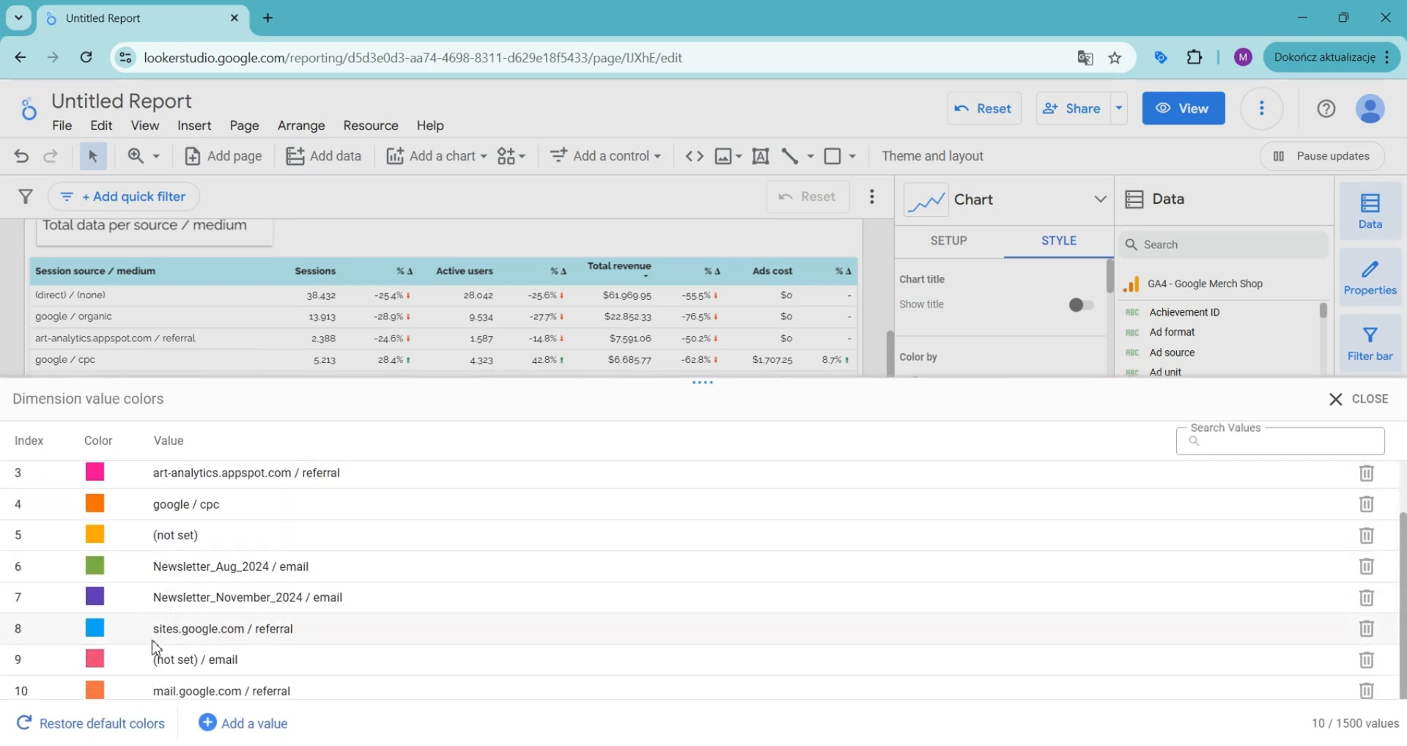
scroll(155, 648, up, 1)
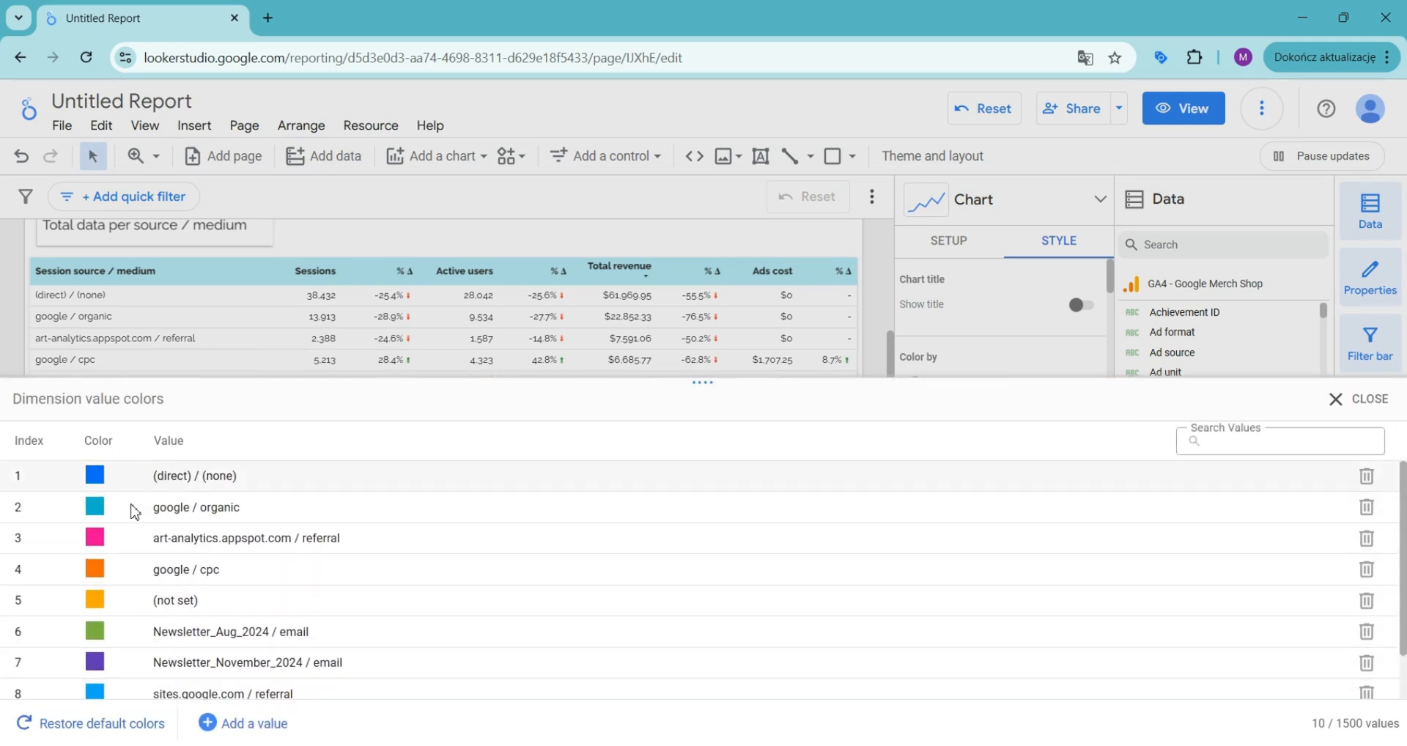
click(94, 475)
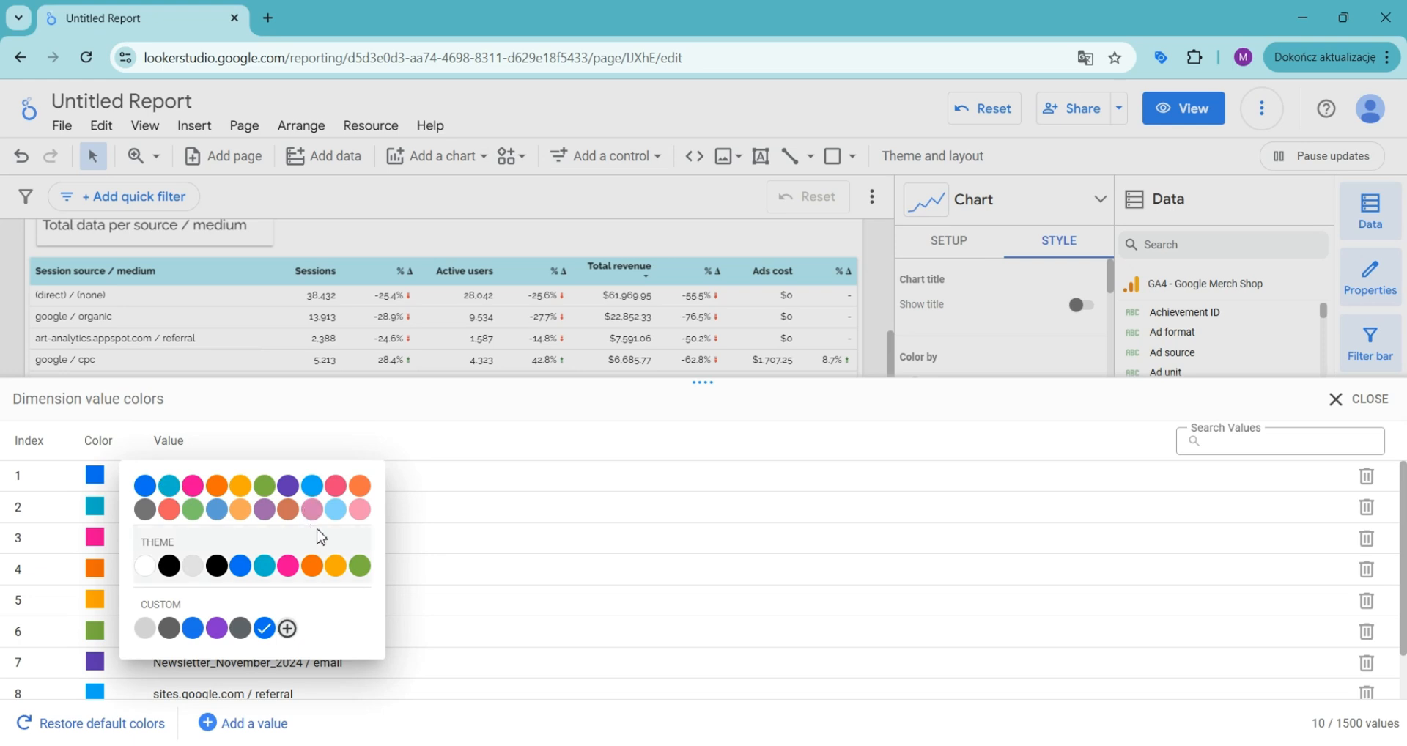
click(332, 444)
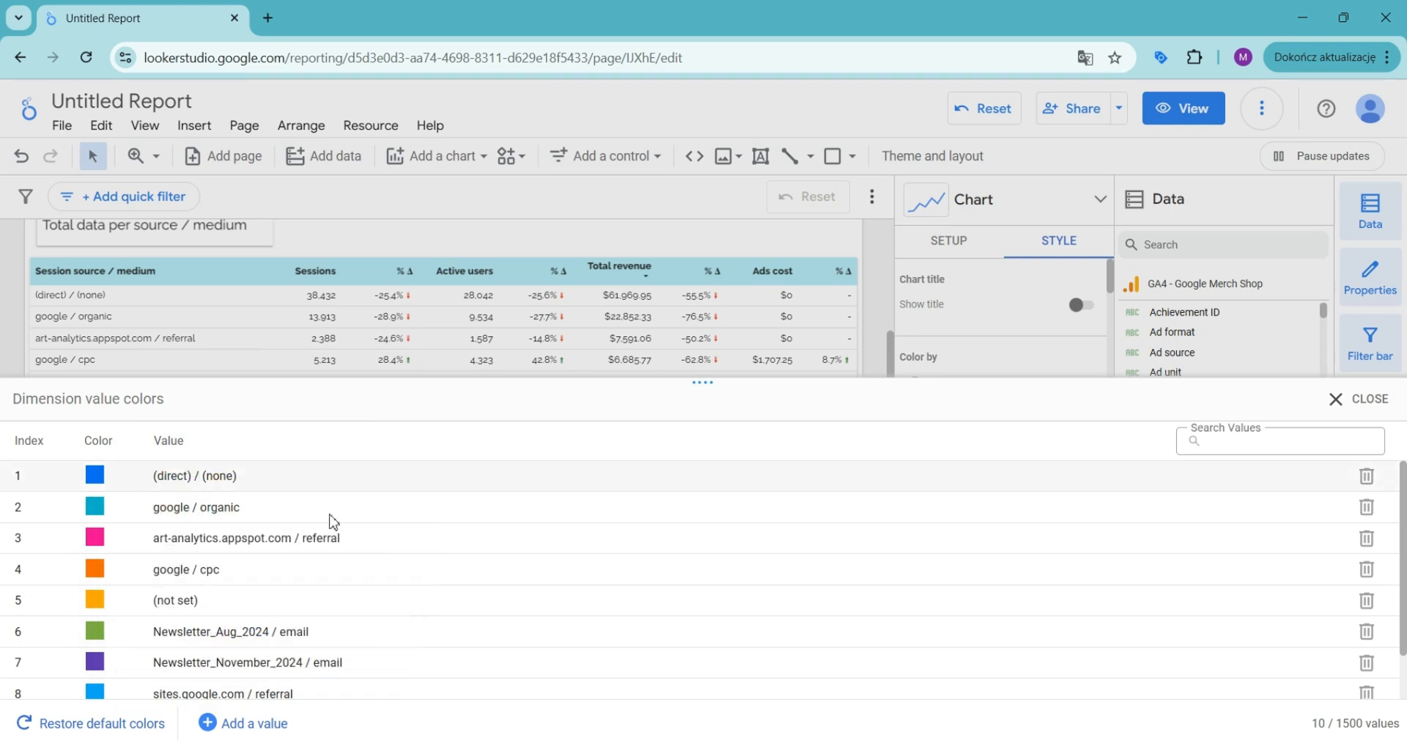
click(1341, 400)
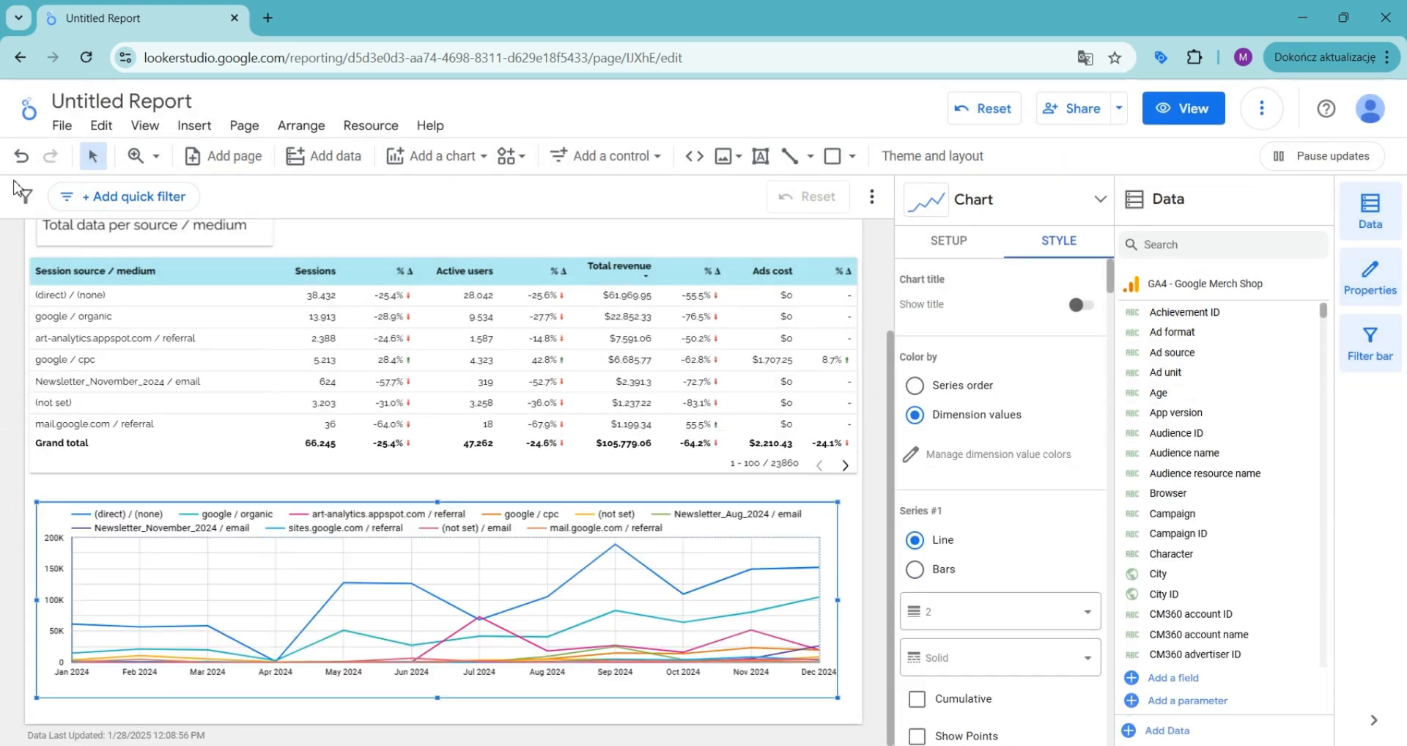
Step: Set Series #1's line thickness to 3 and its line style to Dash-dot
scroll(997, 354, down, 3)
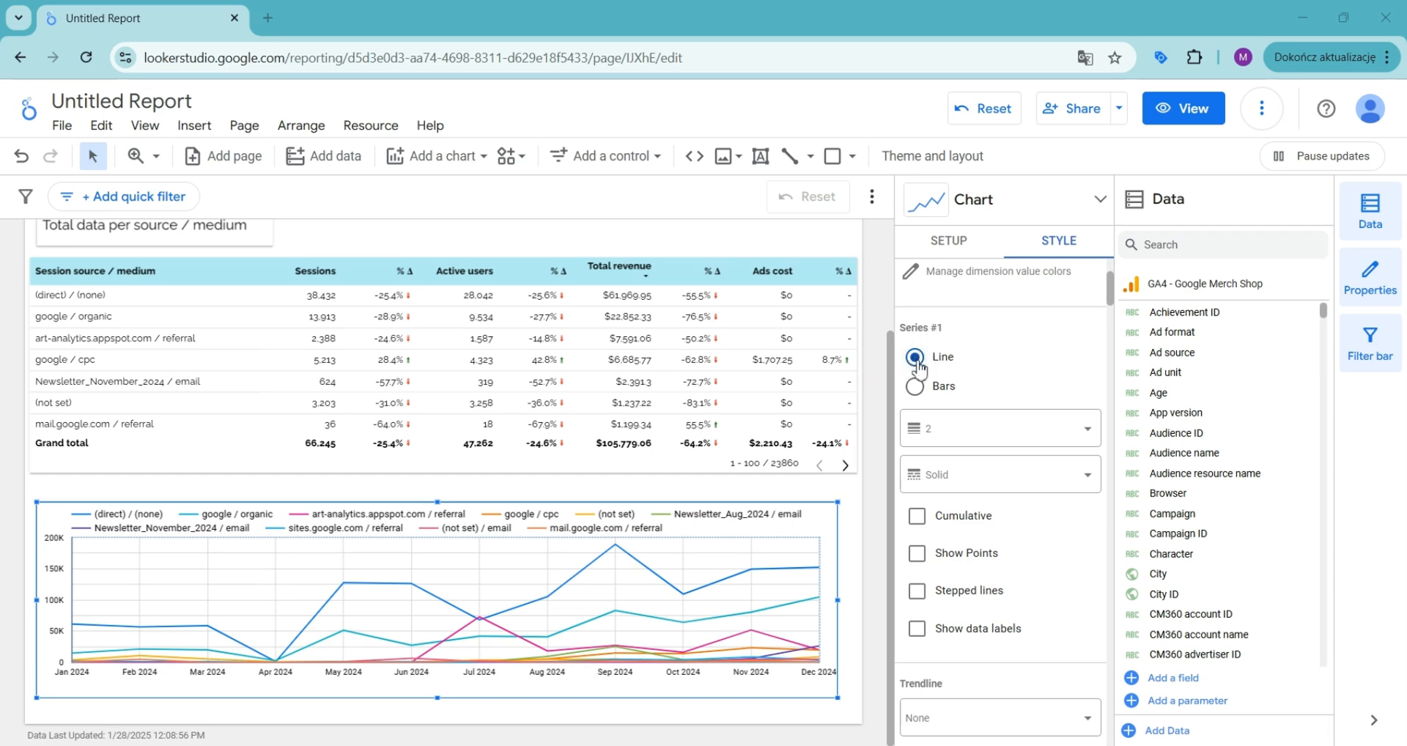
scroll(989, 367, down, 3)
scroll(964, 342, up, 2)
click(974, 345)
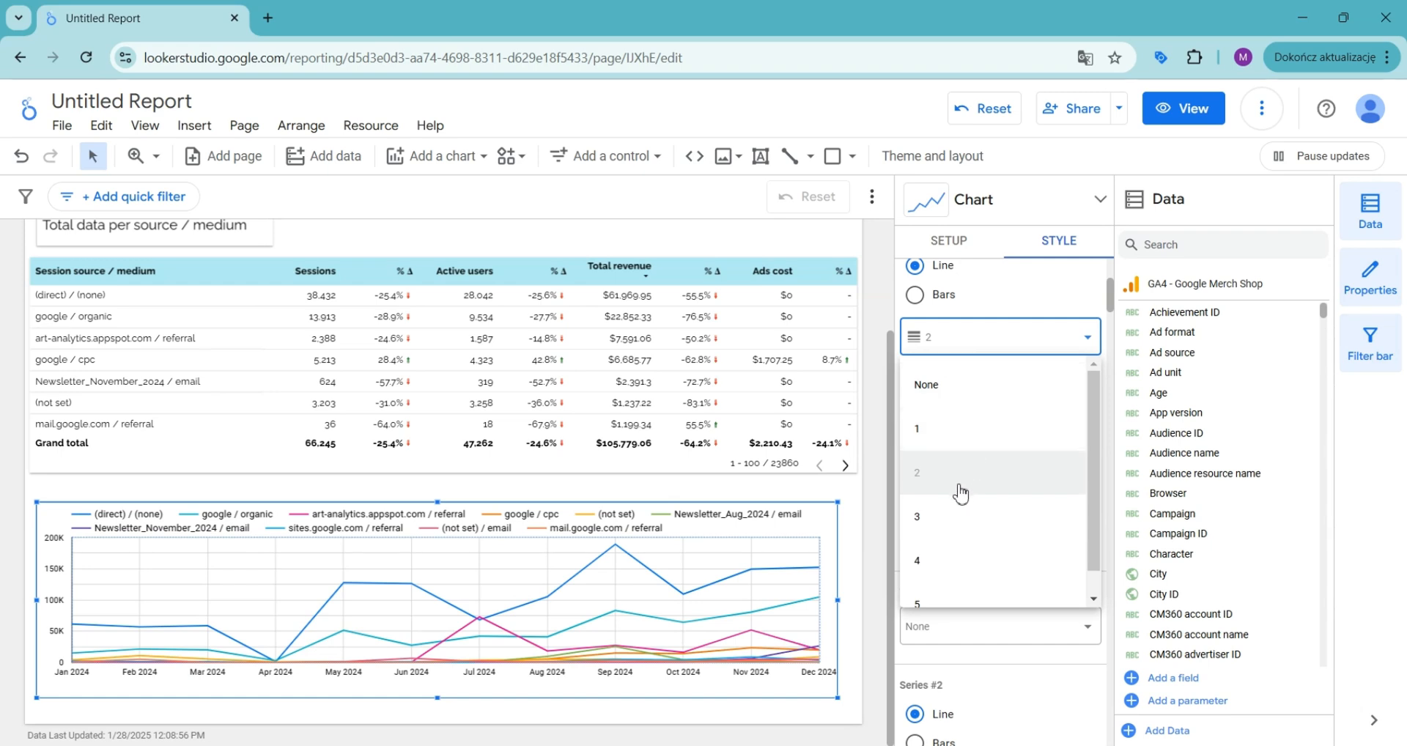
click(957, 517)
click(1004, 388)
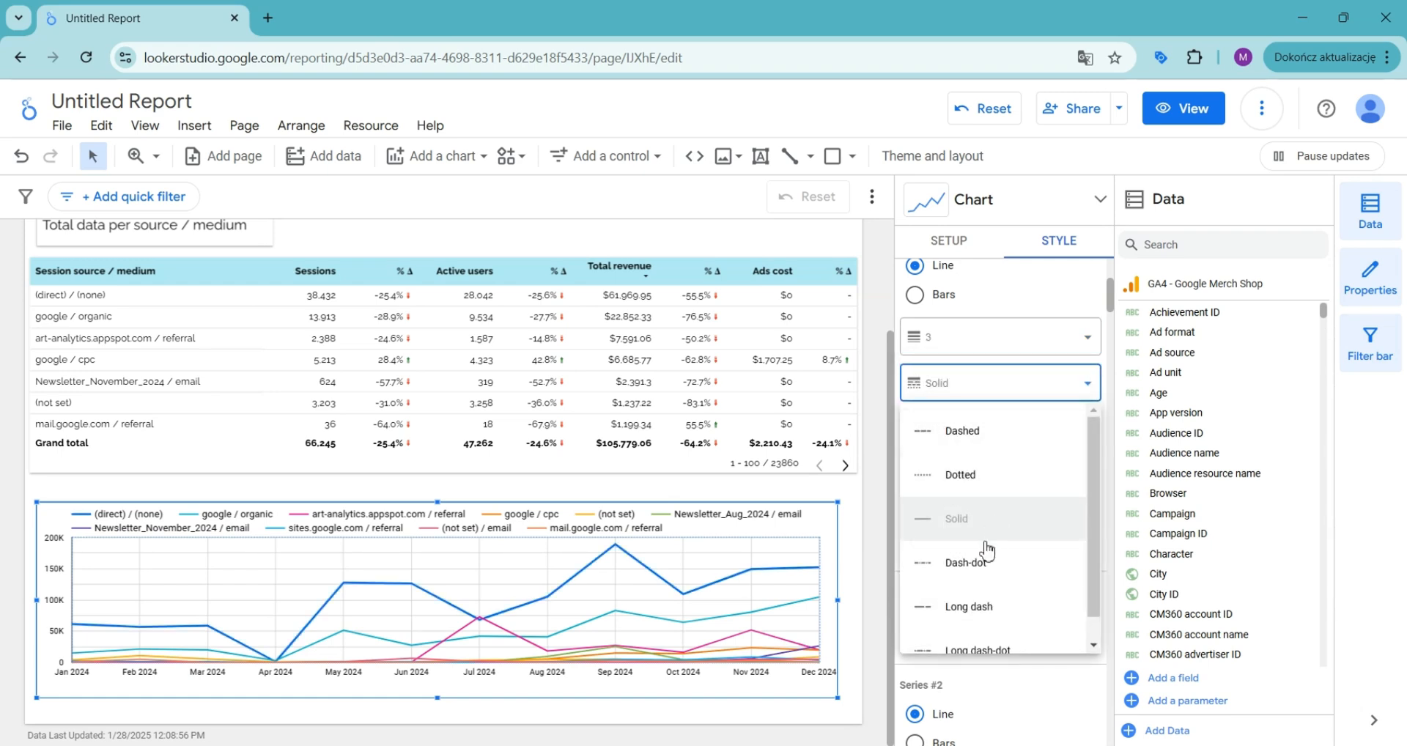
click(979, 568)
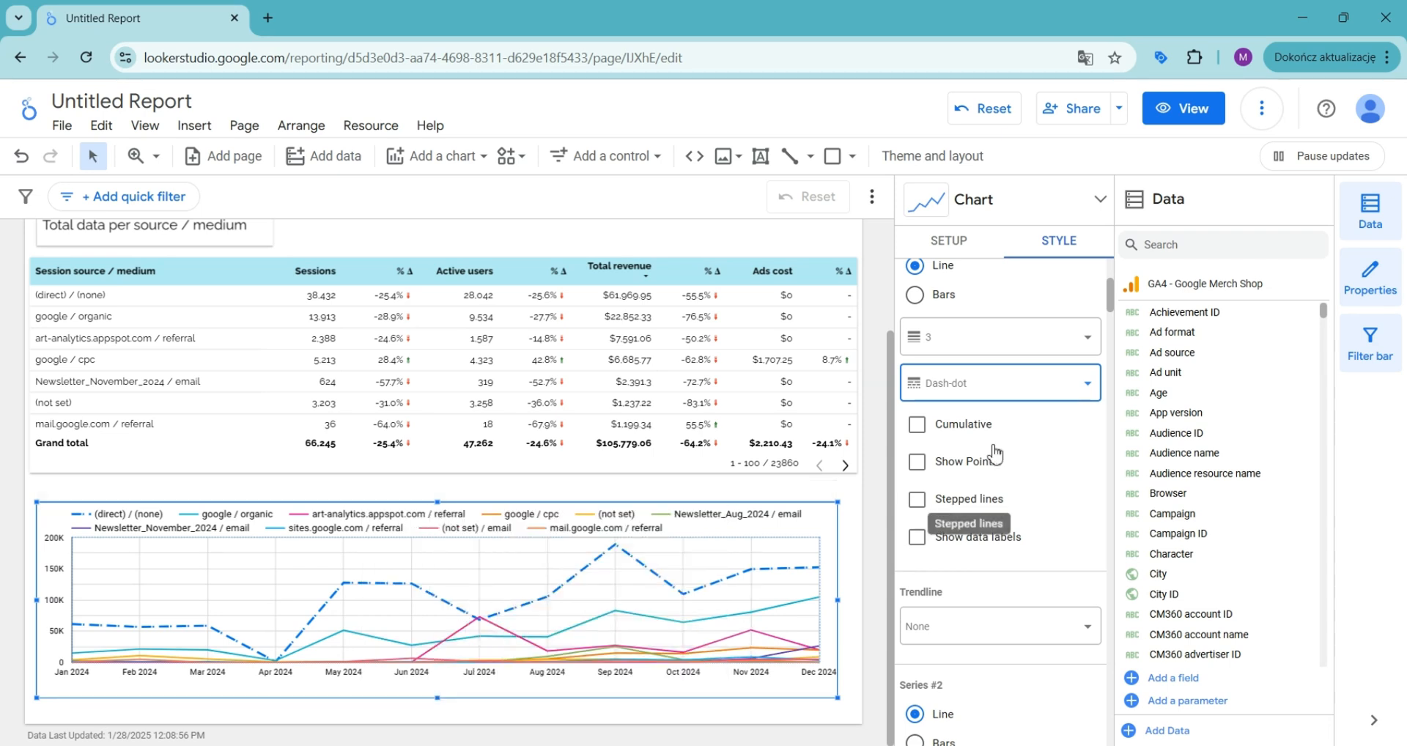
Step: Turn on Show Points and Show data labels for Series #1
scroll(1033, 434, down, 2)
scroll(1034, 434, up, 2)
click(919, 466)
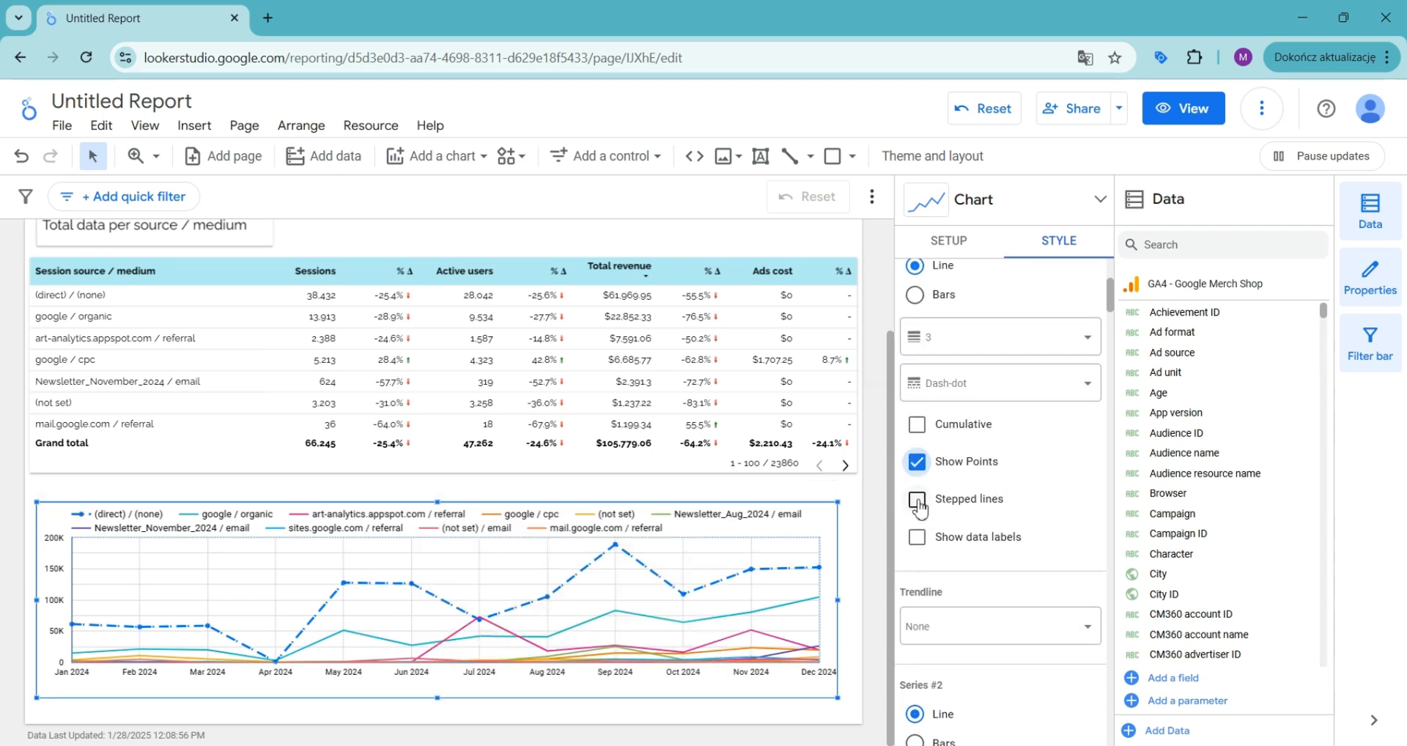
click(918, 540)
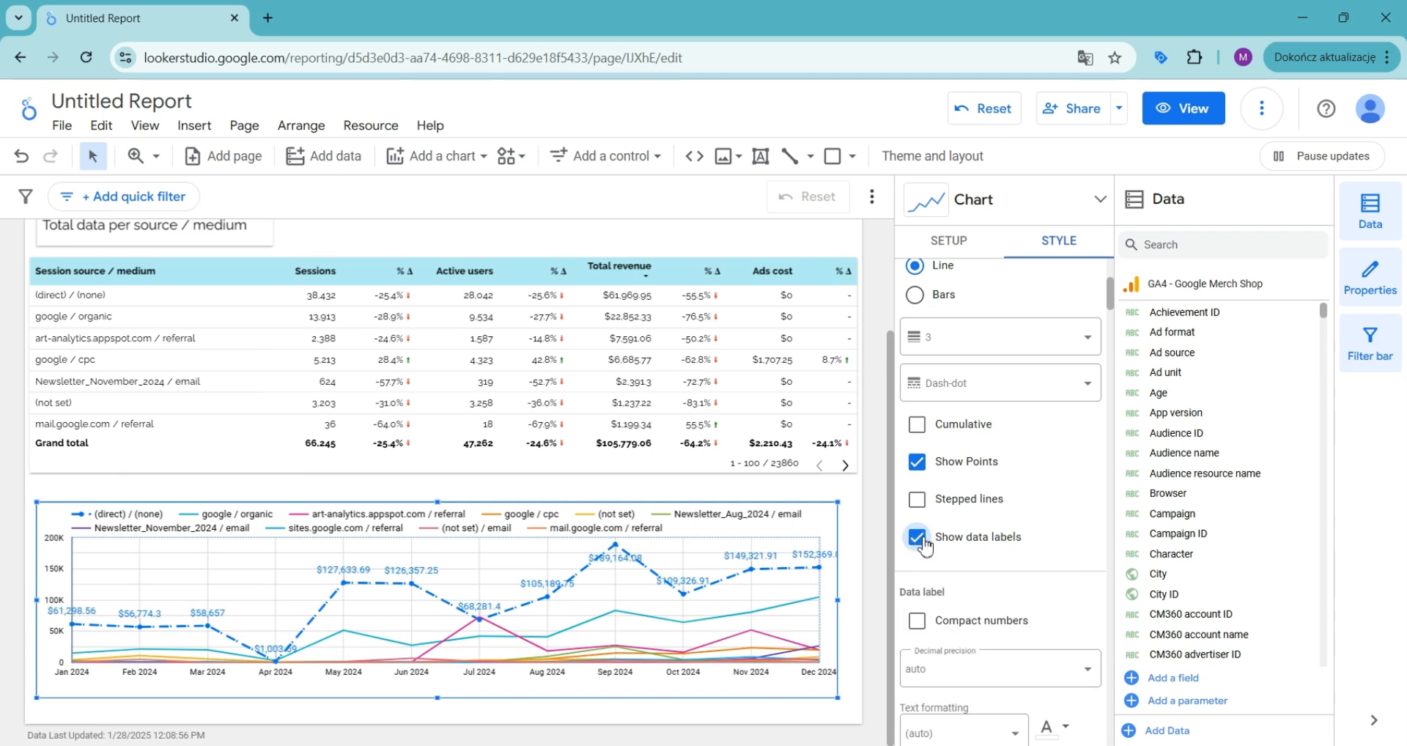
Step: Try stepped lines and cumulative values for Series #1, turning each off again
click(918, 502)
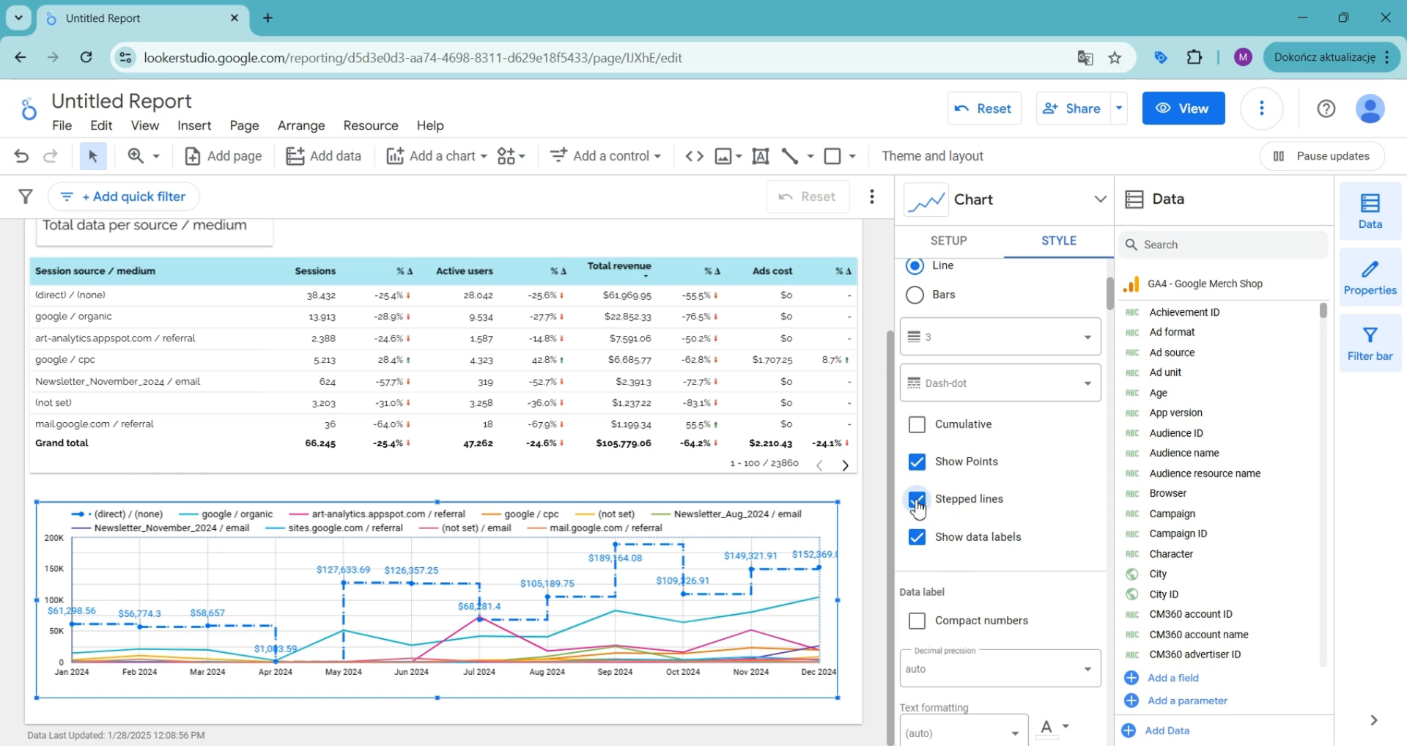
click(918, 501)
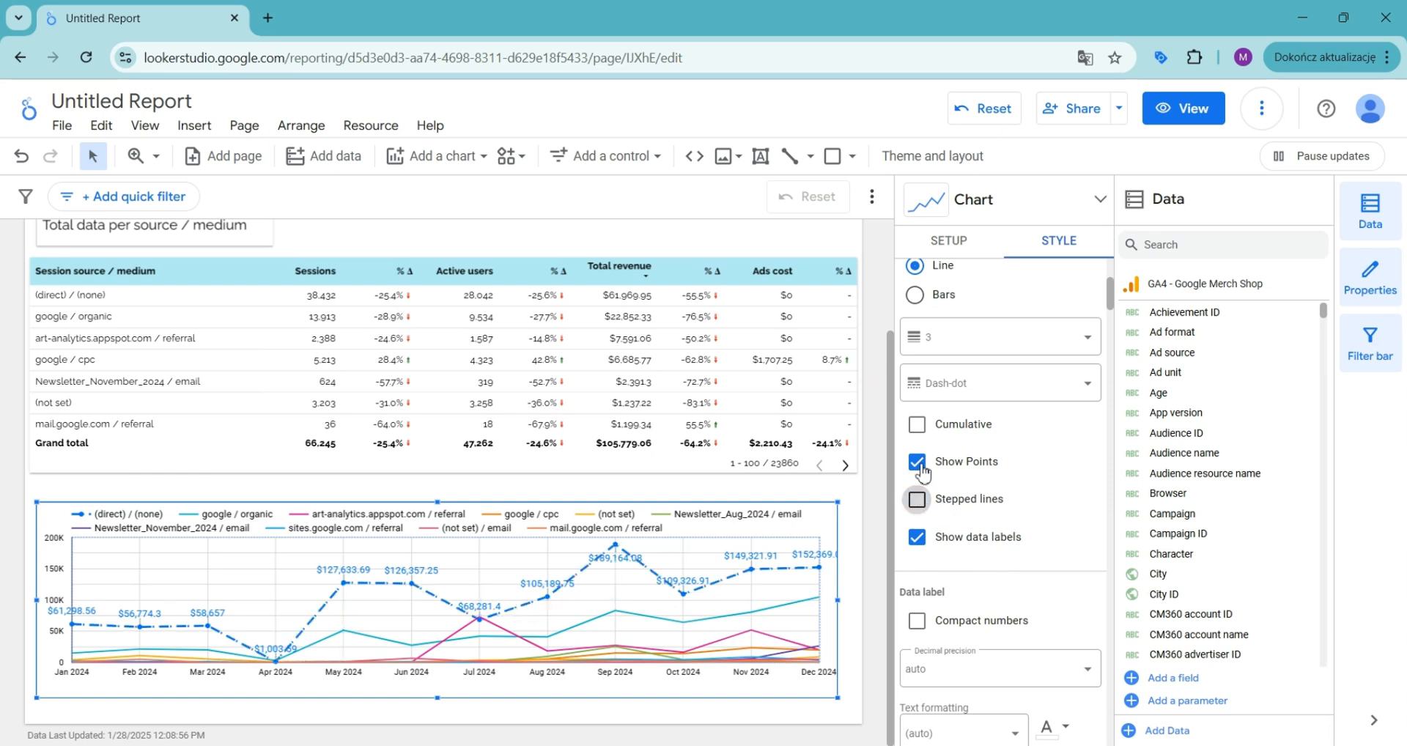
click(918, 426)
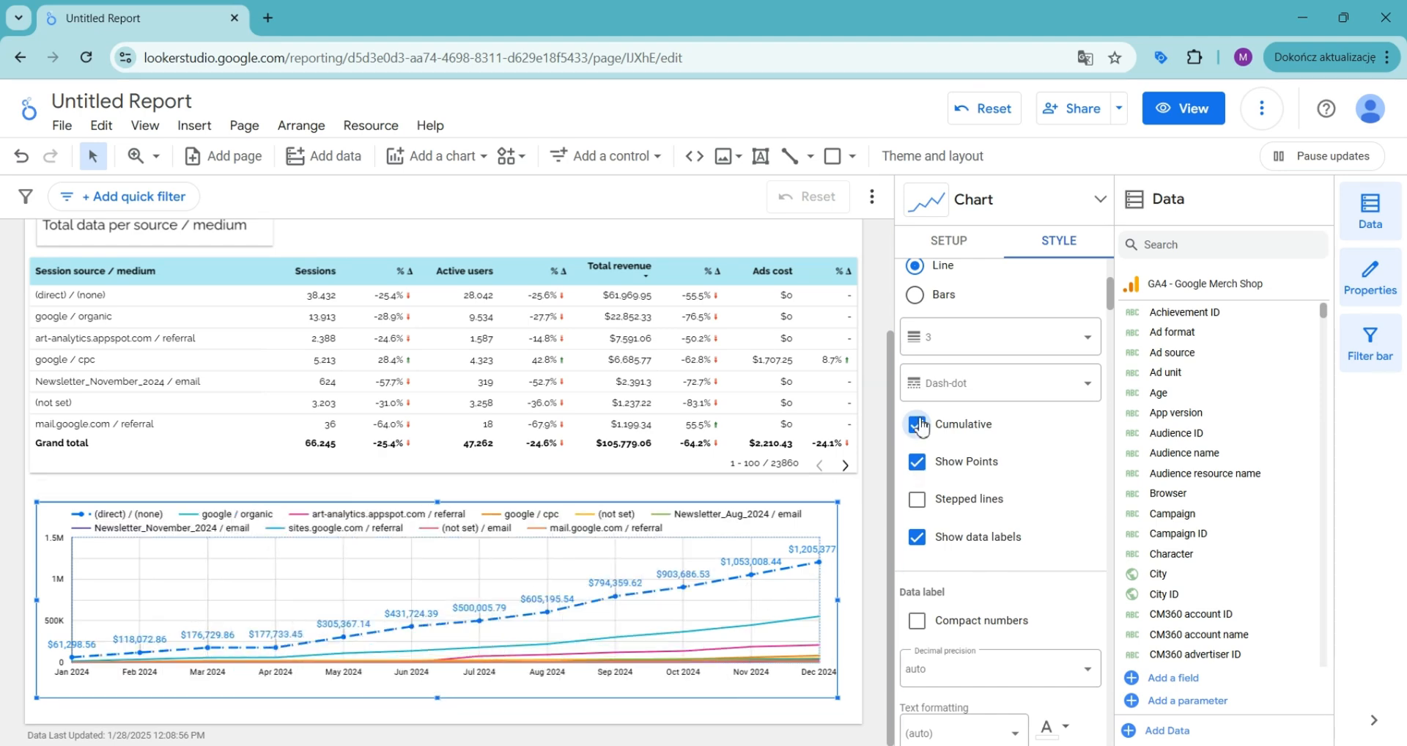
click(917, 425)
Step: Enable compact numbers for Series #1's data labels and give the labels an orange background
scroll(925, 438, down, 3)
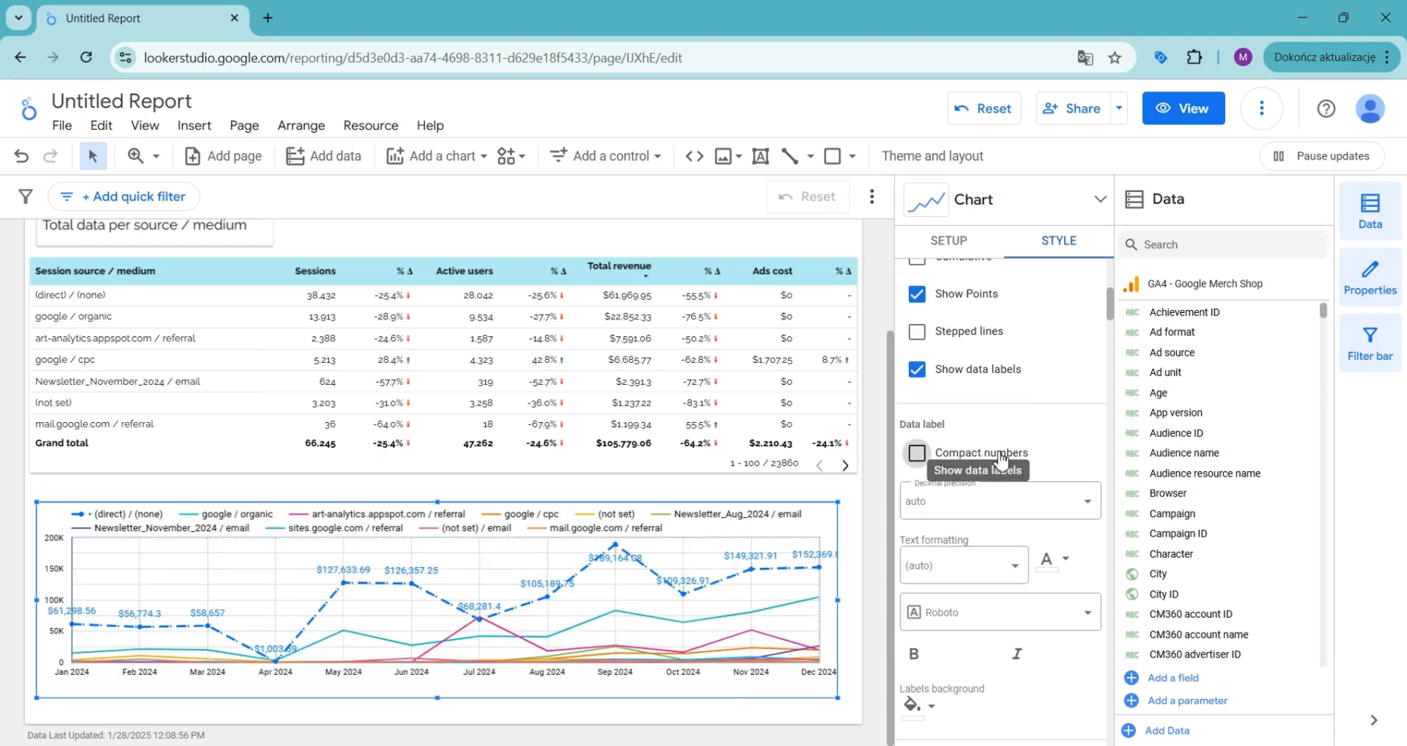
click(931, 442)
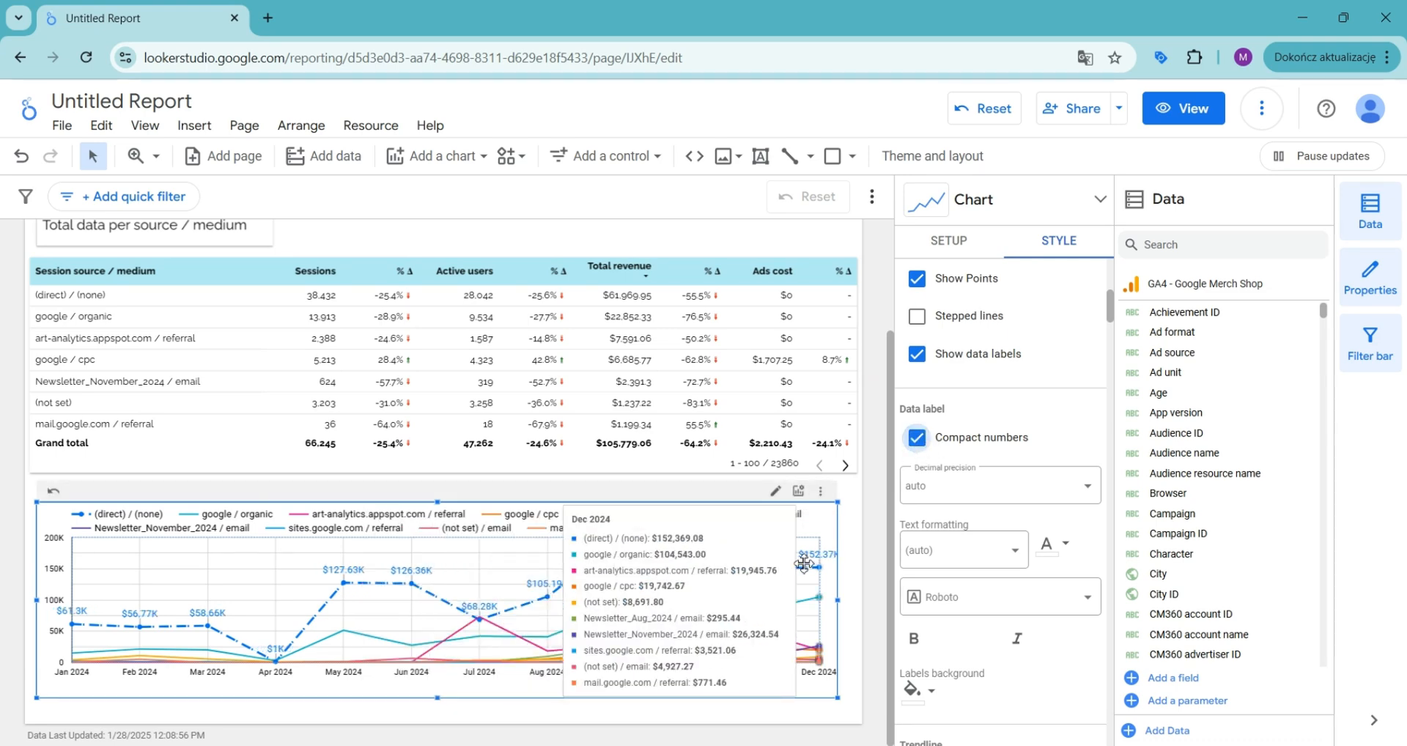
scroll(996, 379, down, 1)
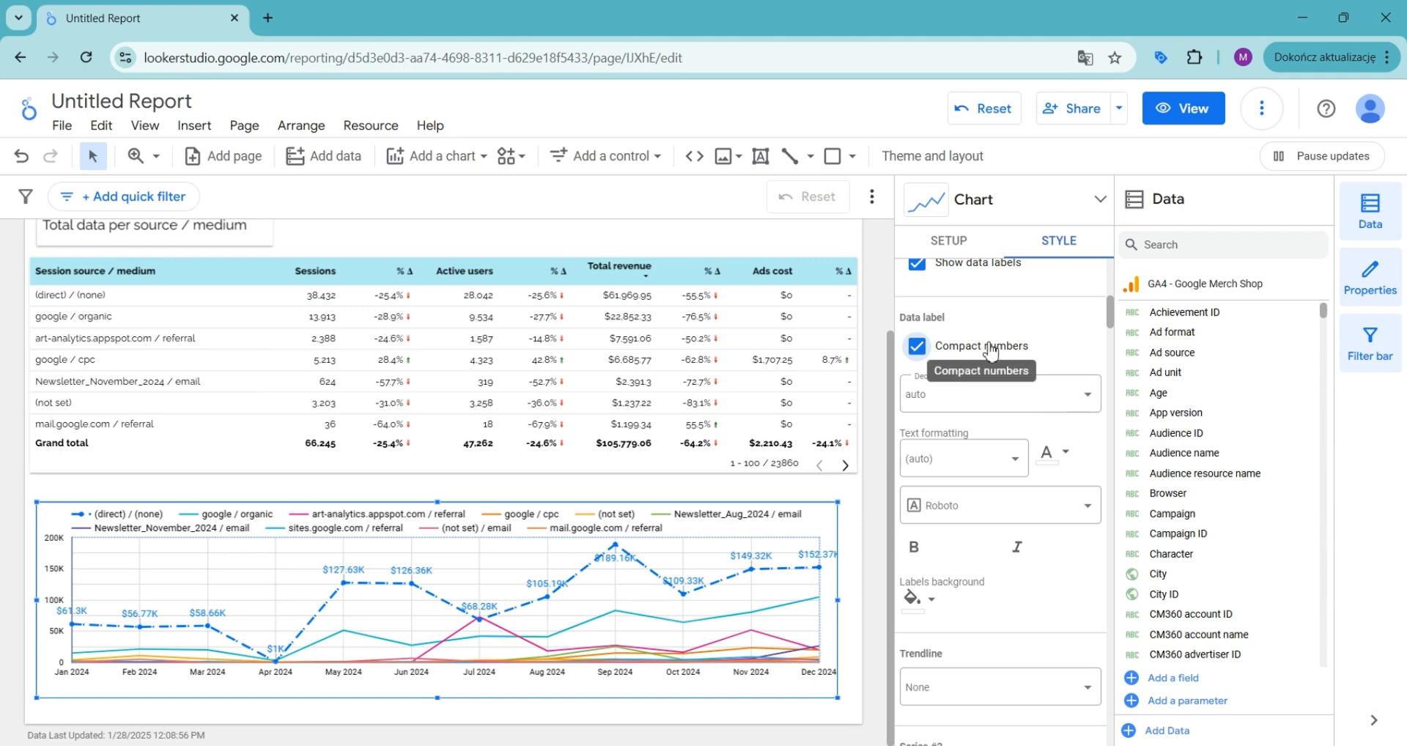
scroll(982, 354, down, 1)
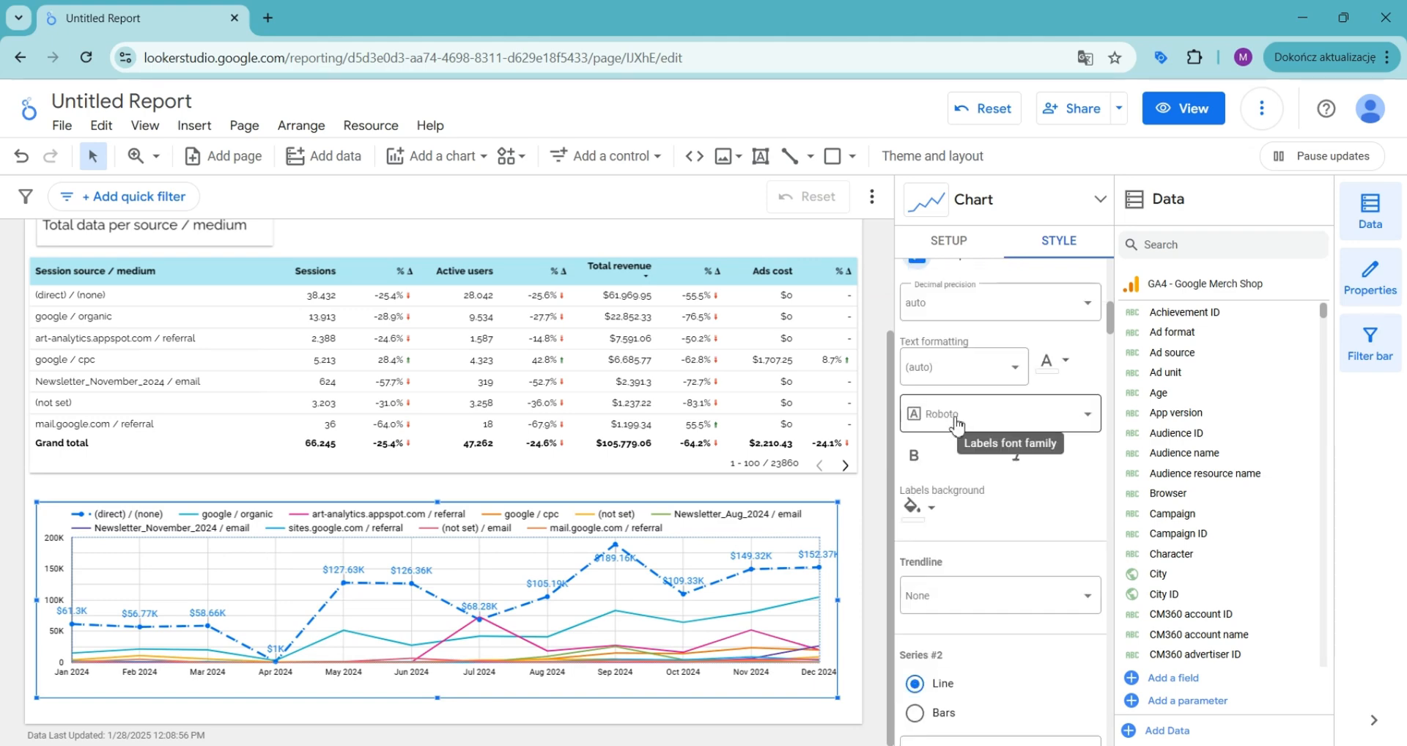
click(922, 508)
click(1001, 543)
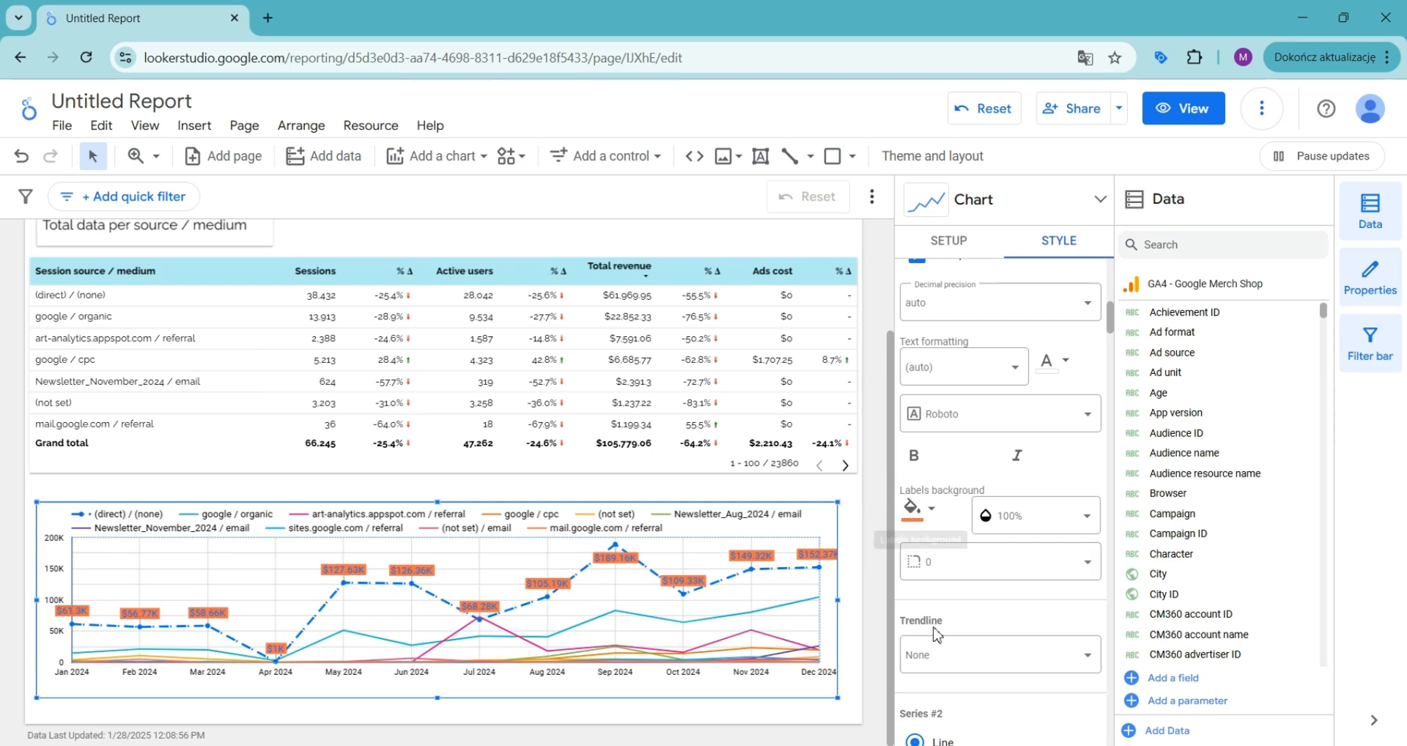
Step: Try a linear trendline for Series #1 with thickness 4 and a dark red color, then set it back to None
scroll(986, 451, down, 3)
click(962, 386)
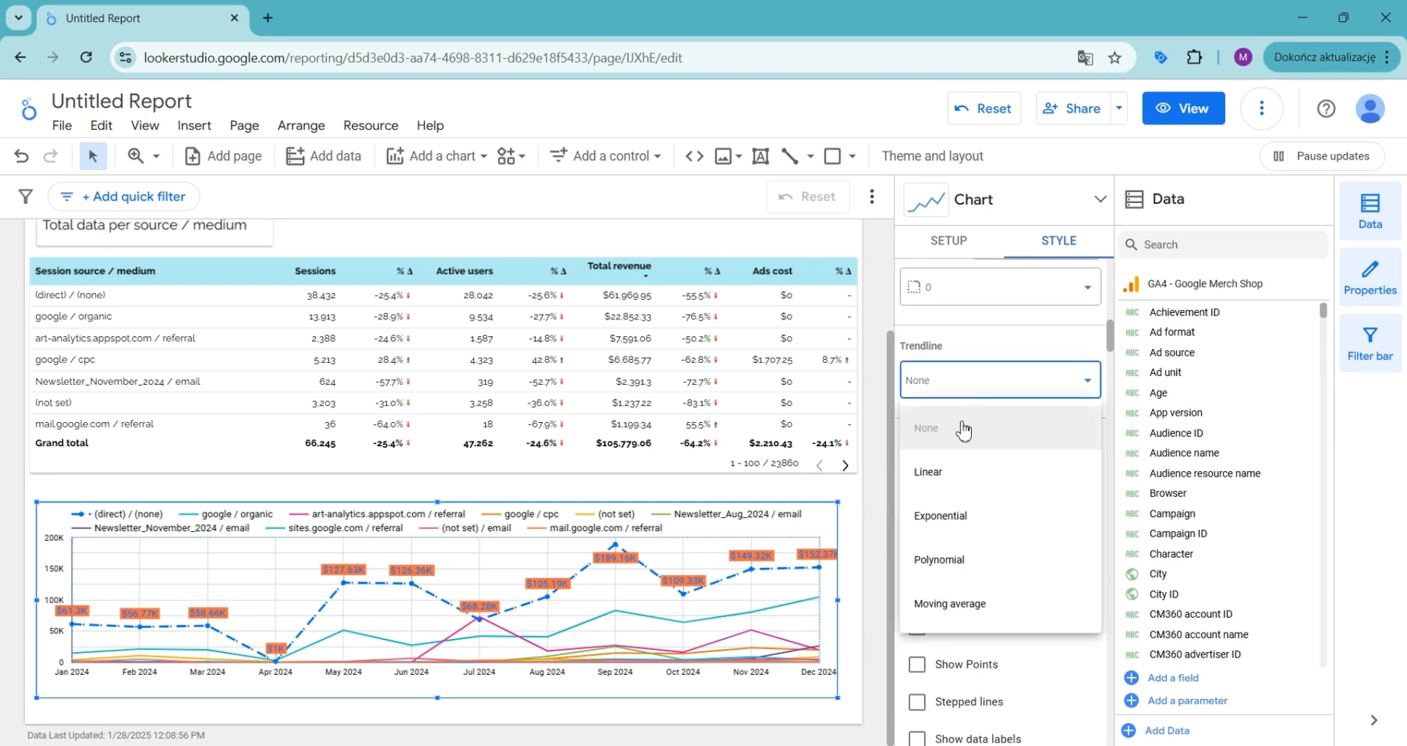
click(957, 482)
click(936, 431)
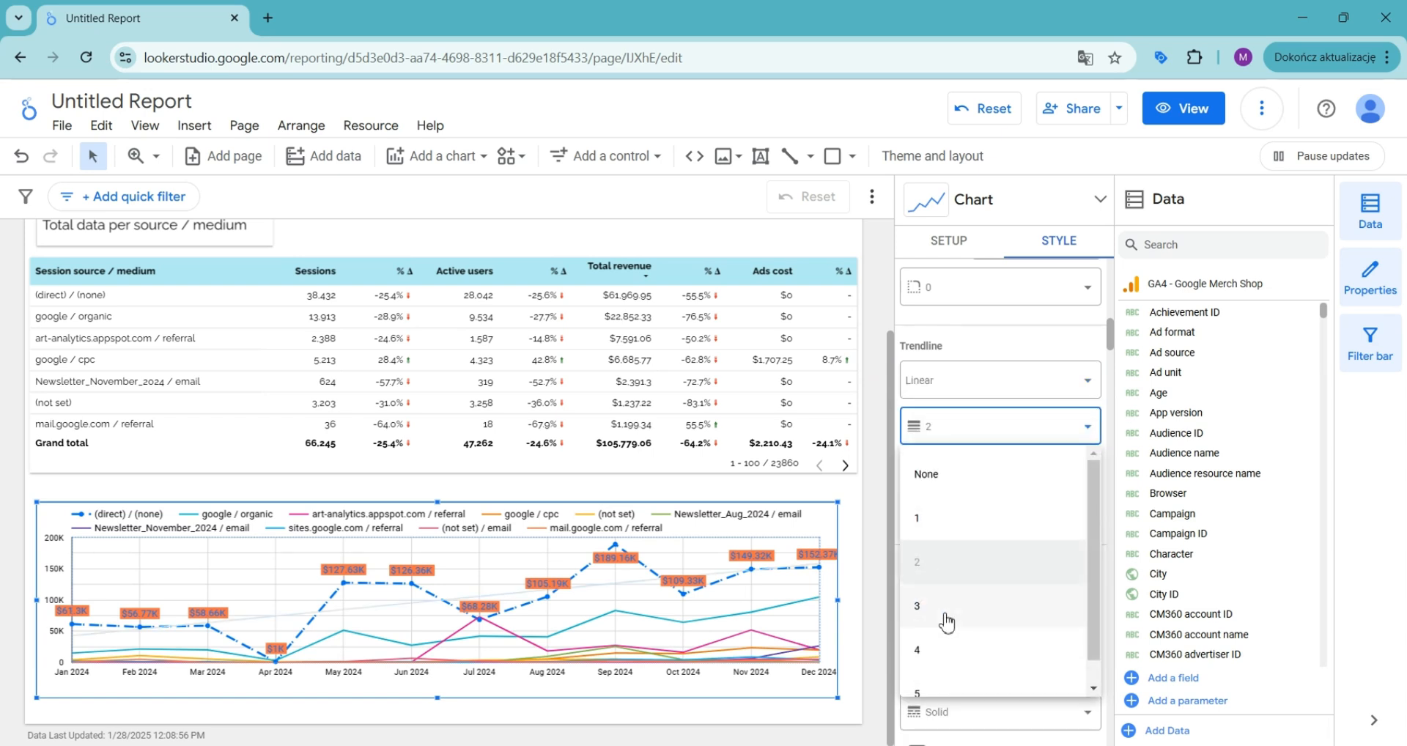
click(940, 649)
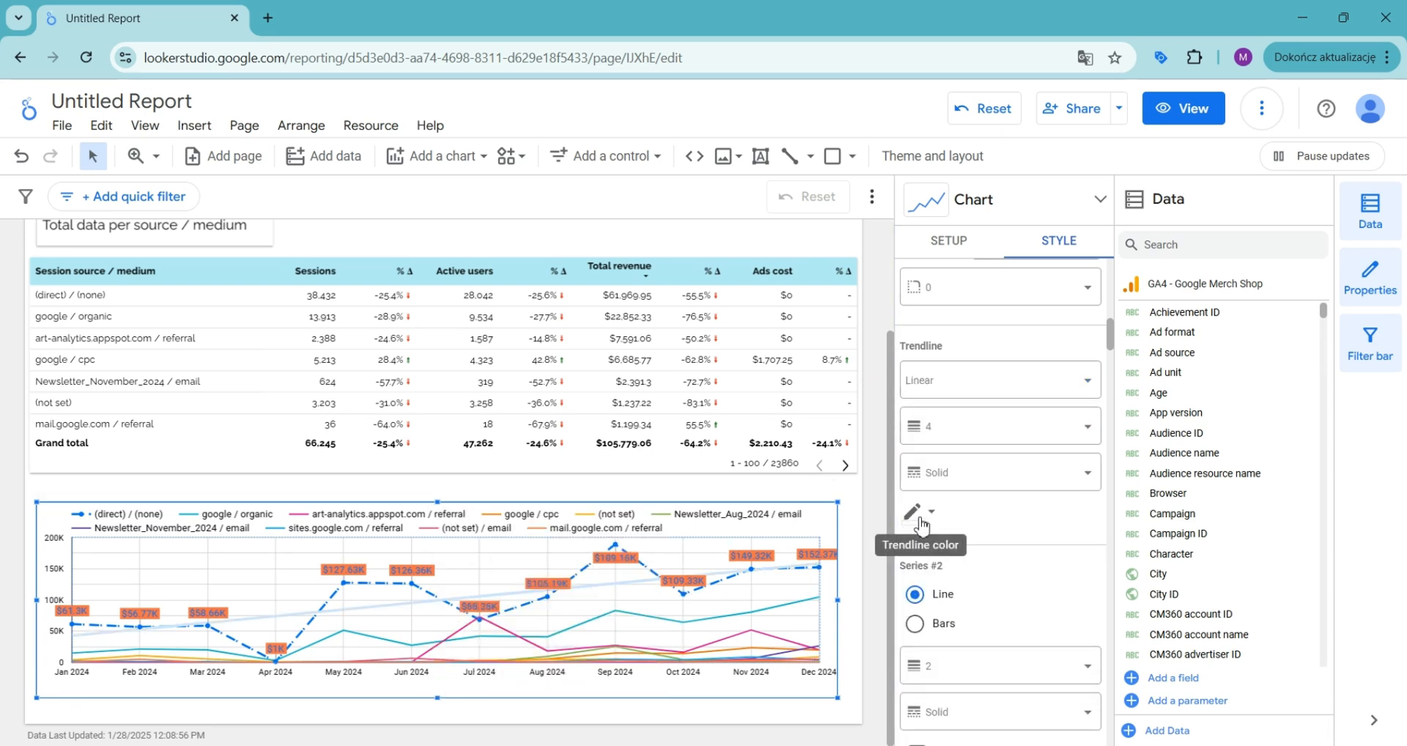
click(921, 522)
click(970, 494)
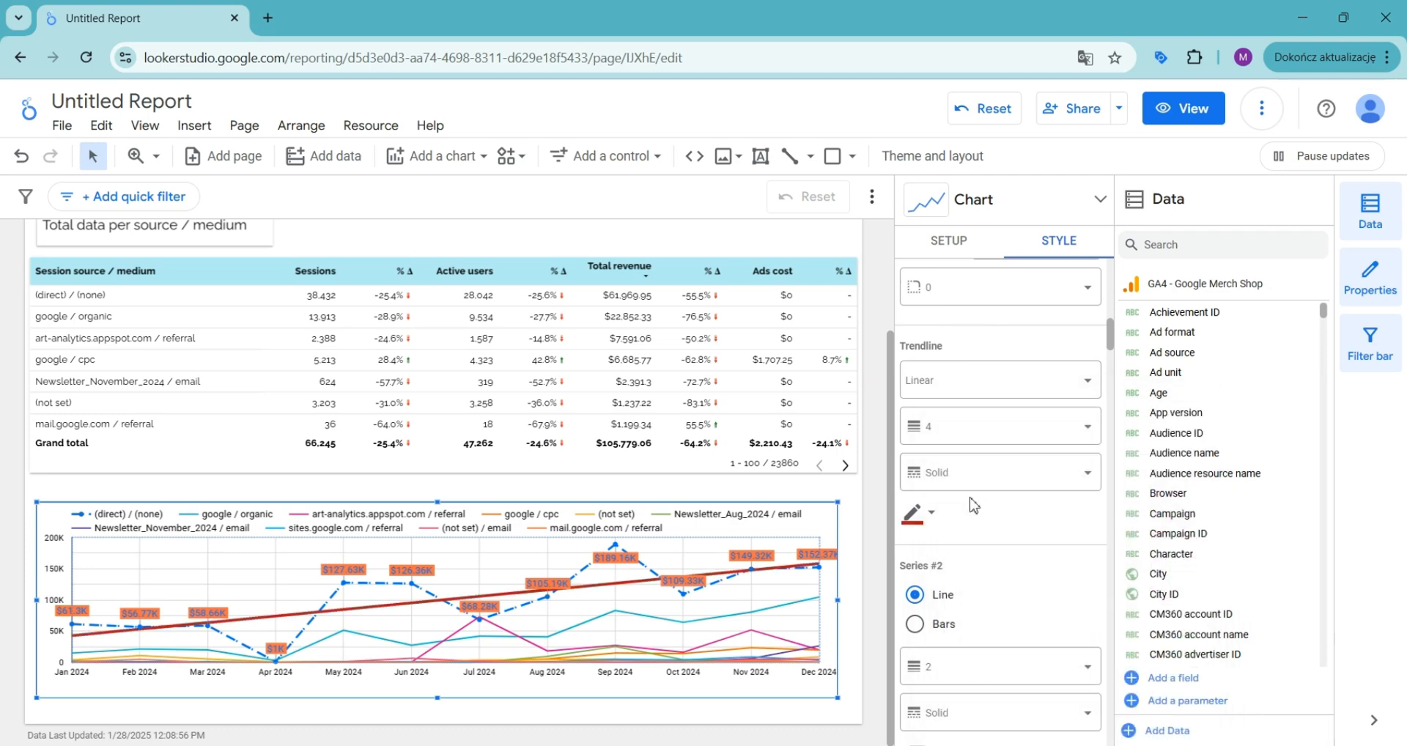
click(1000, 380)
click(991, 377)
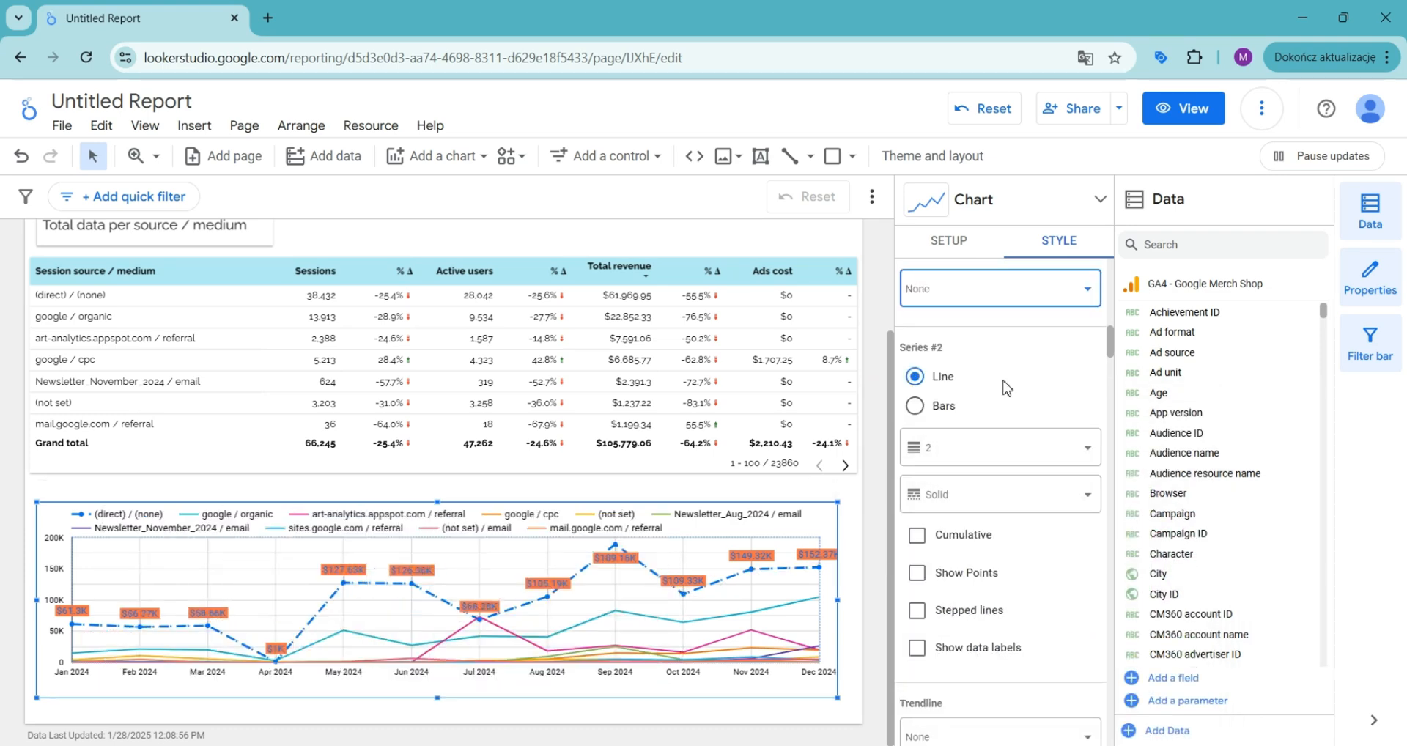
Step: Switch Series #2 to bars and turn on its stepped lines and data labels
click(915, 406)
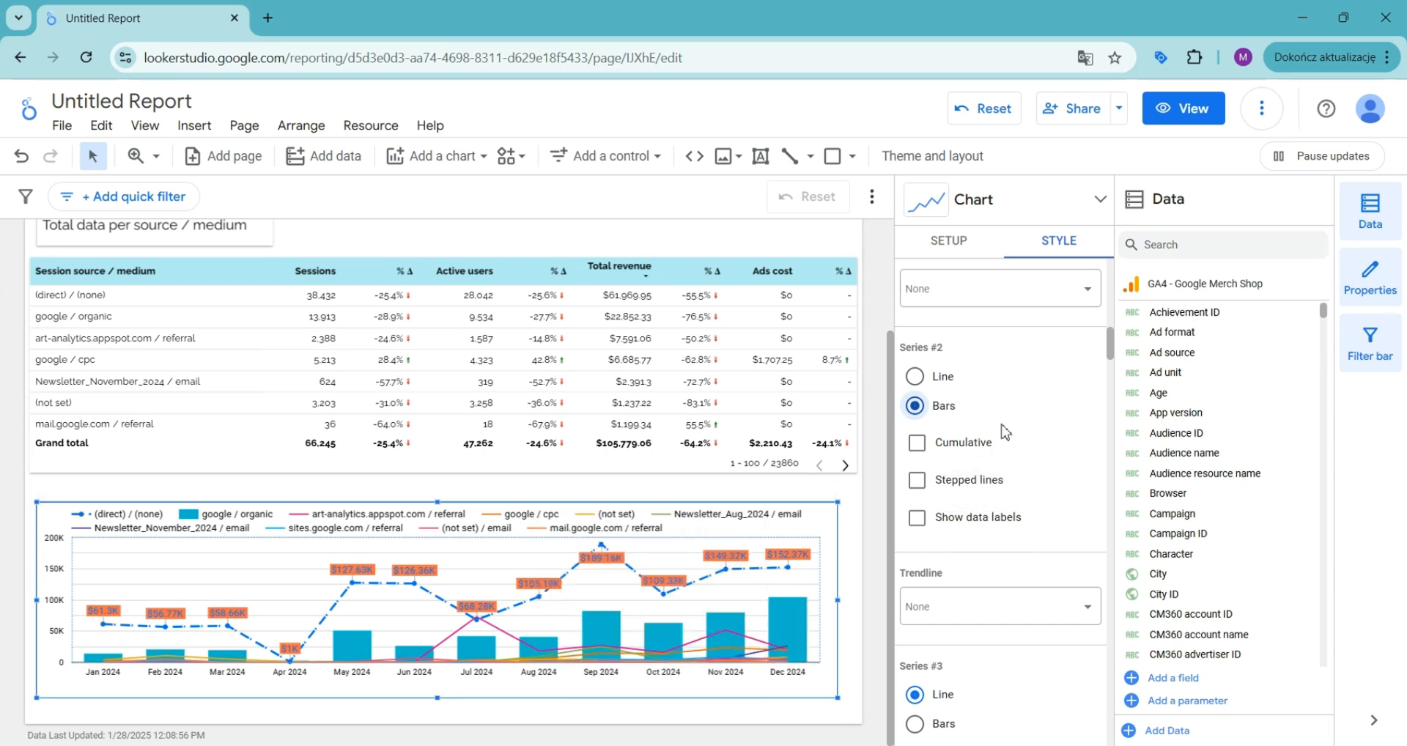
scroll(1002, 434, down, 1)
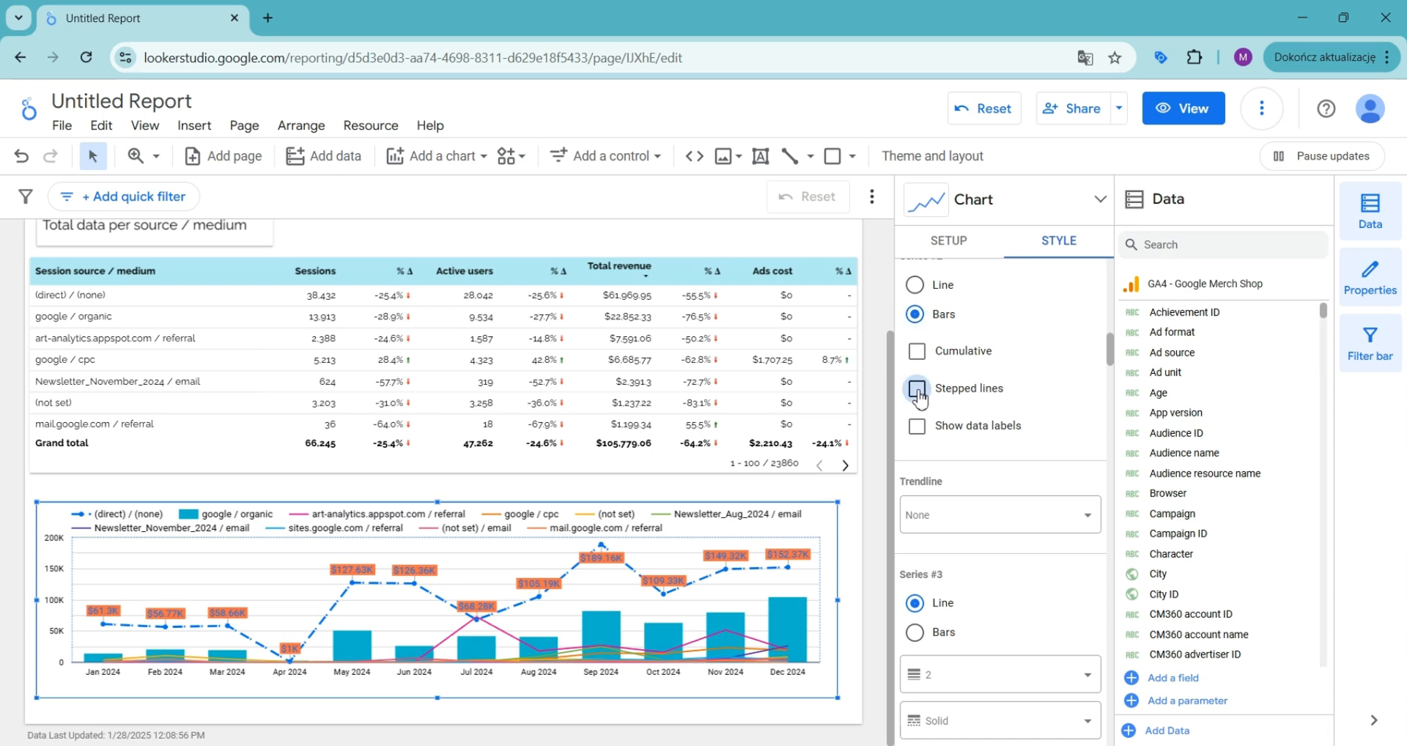
click(918, 428)
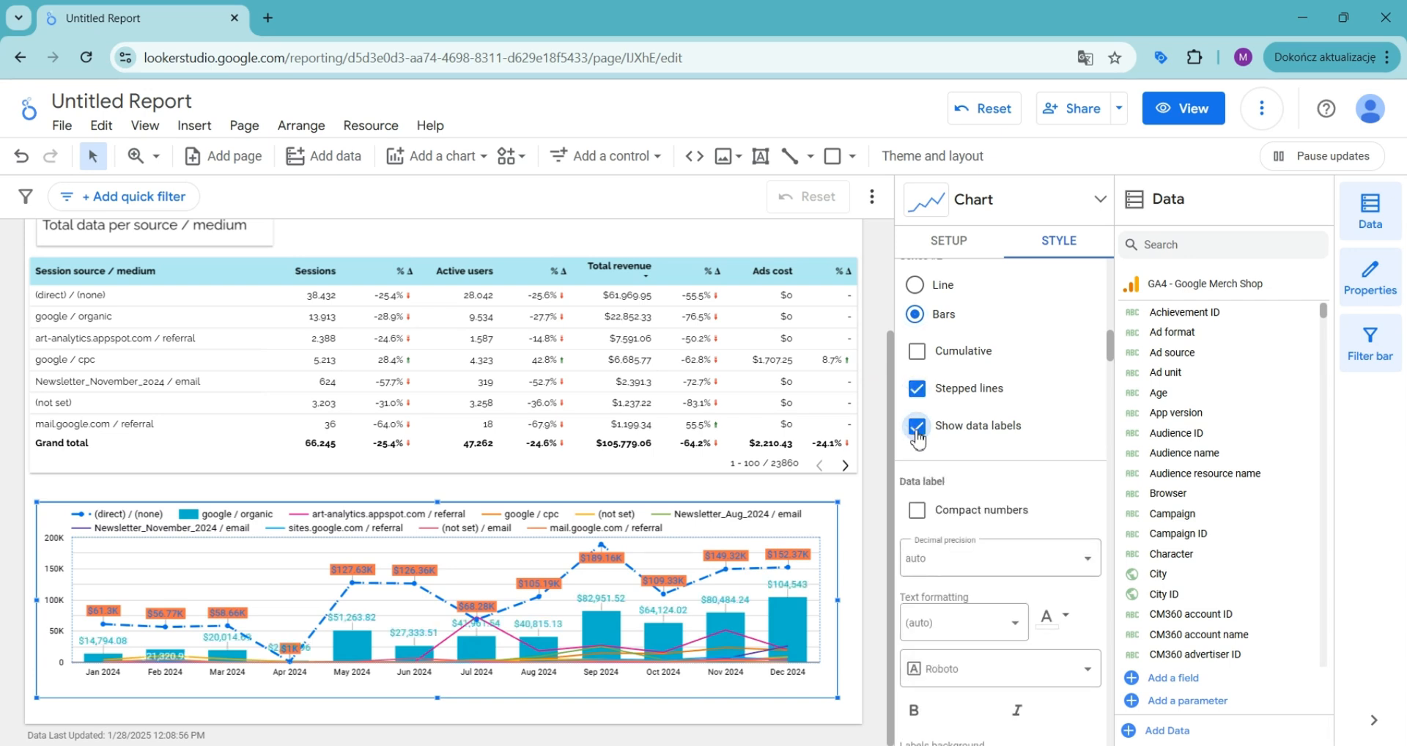
Step: Enable compact numbers for Series #2's data labels
click(939, 507)
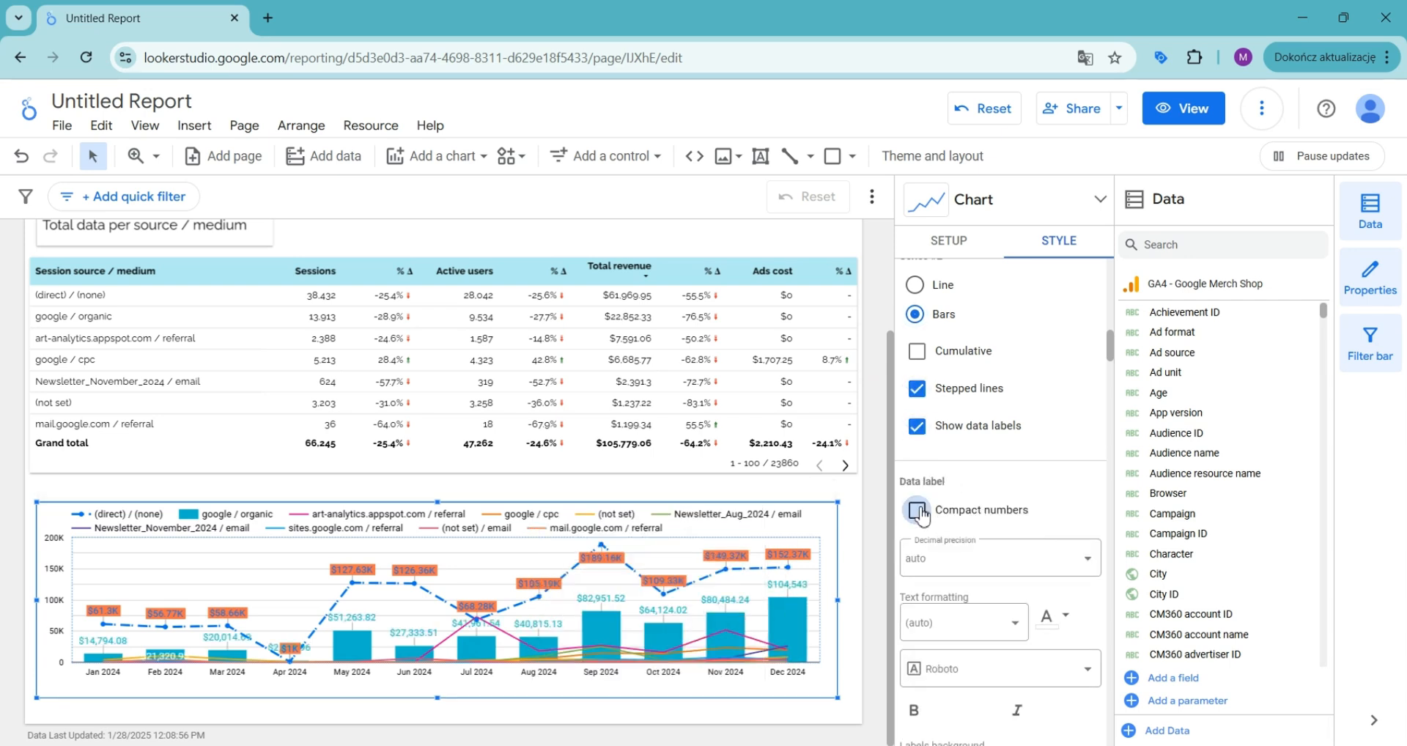
Step: Set the chart's number of series to 20
scroll(953, 425, down, 5)
scroll(934, 426, down, 10)
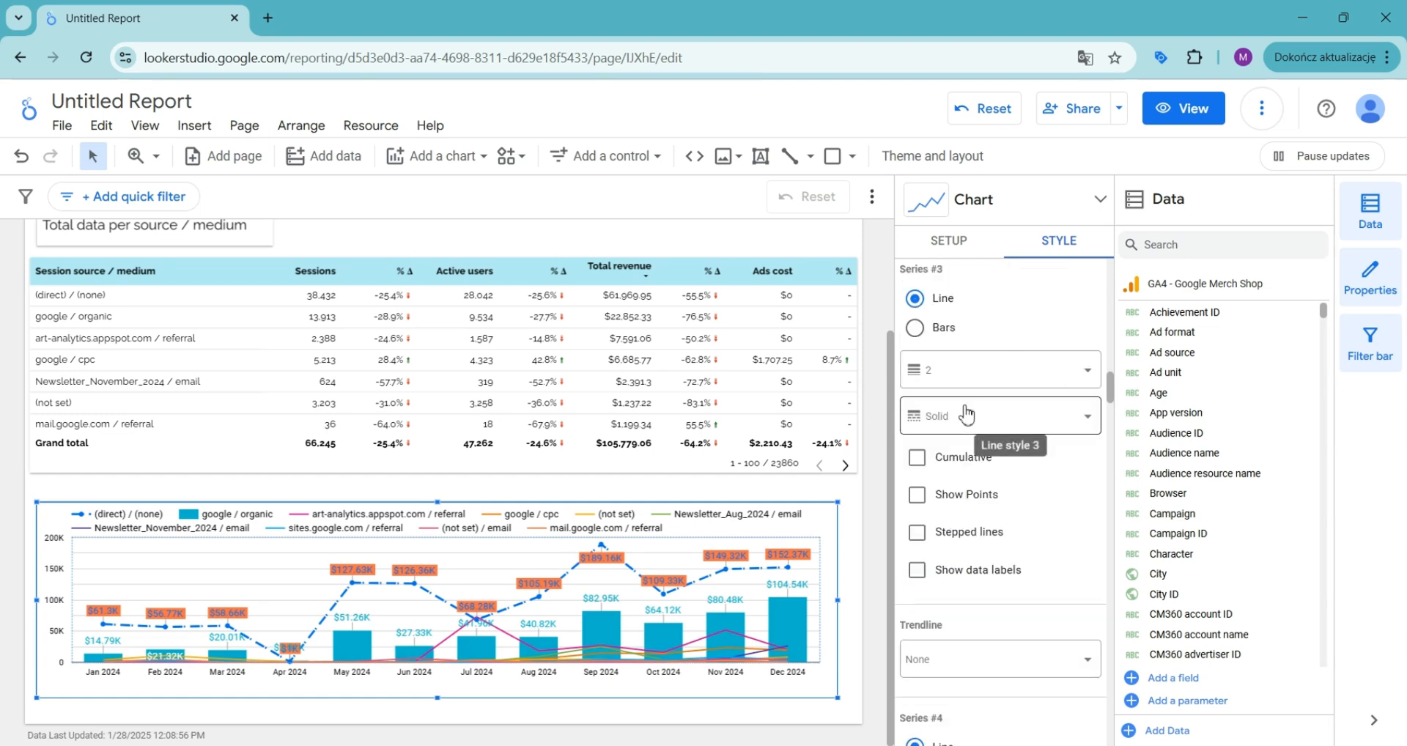
scroll(953, 410, down, 15)
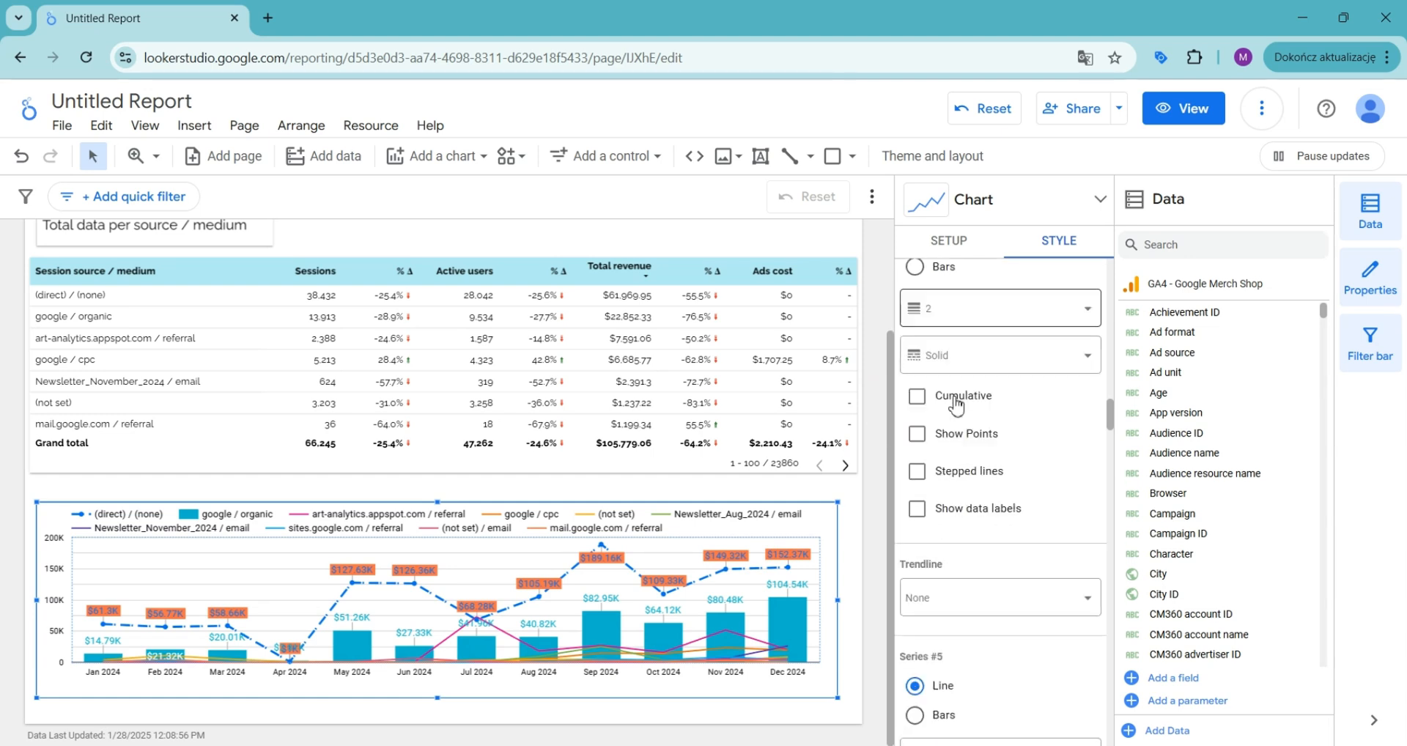
scroll(997, 465, up, 3)
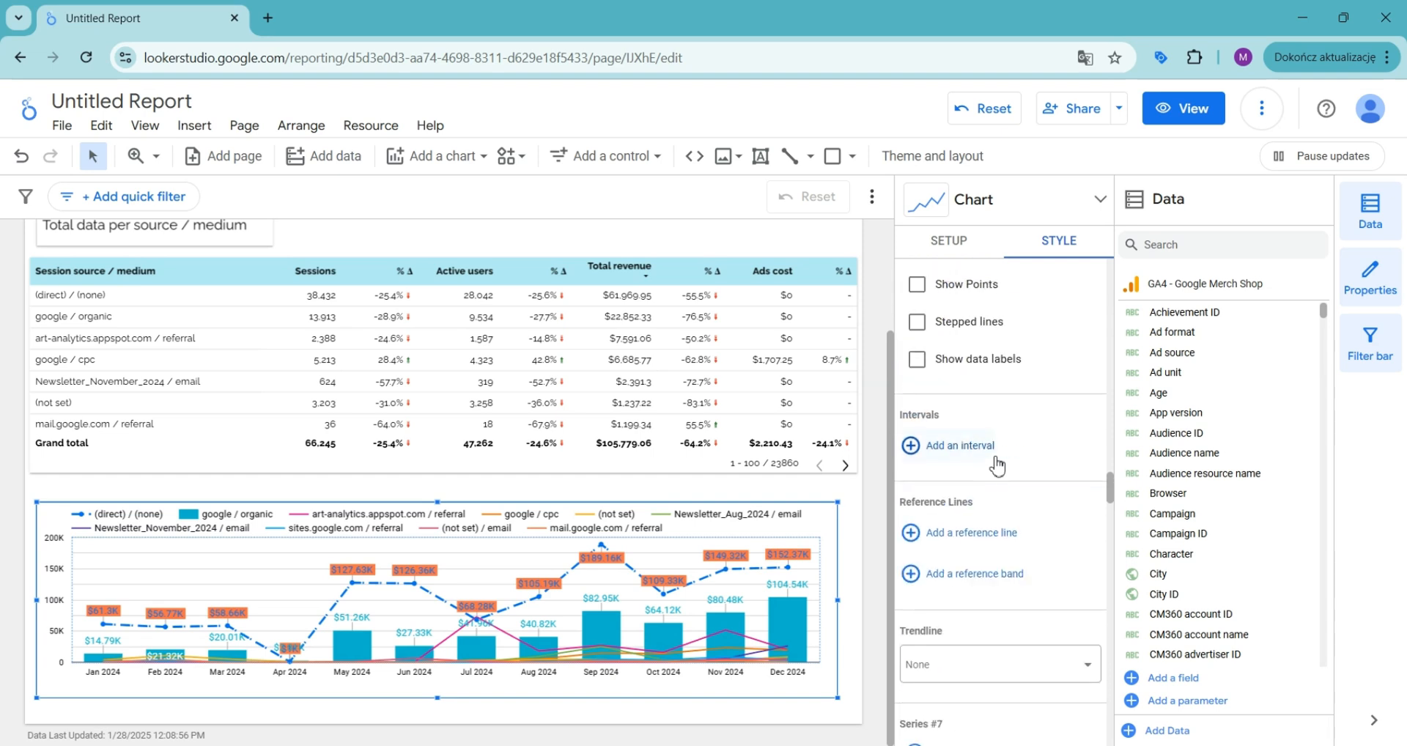
scroll(997, 458, down, 15)
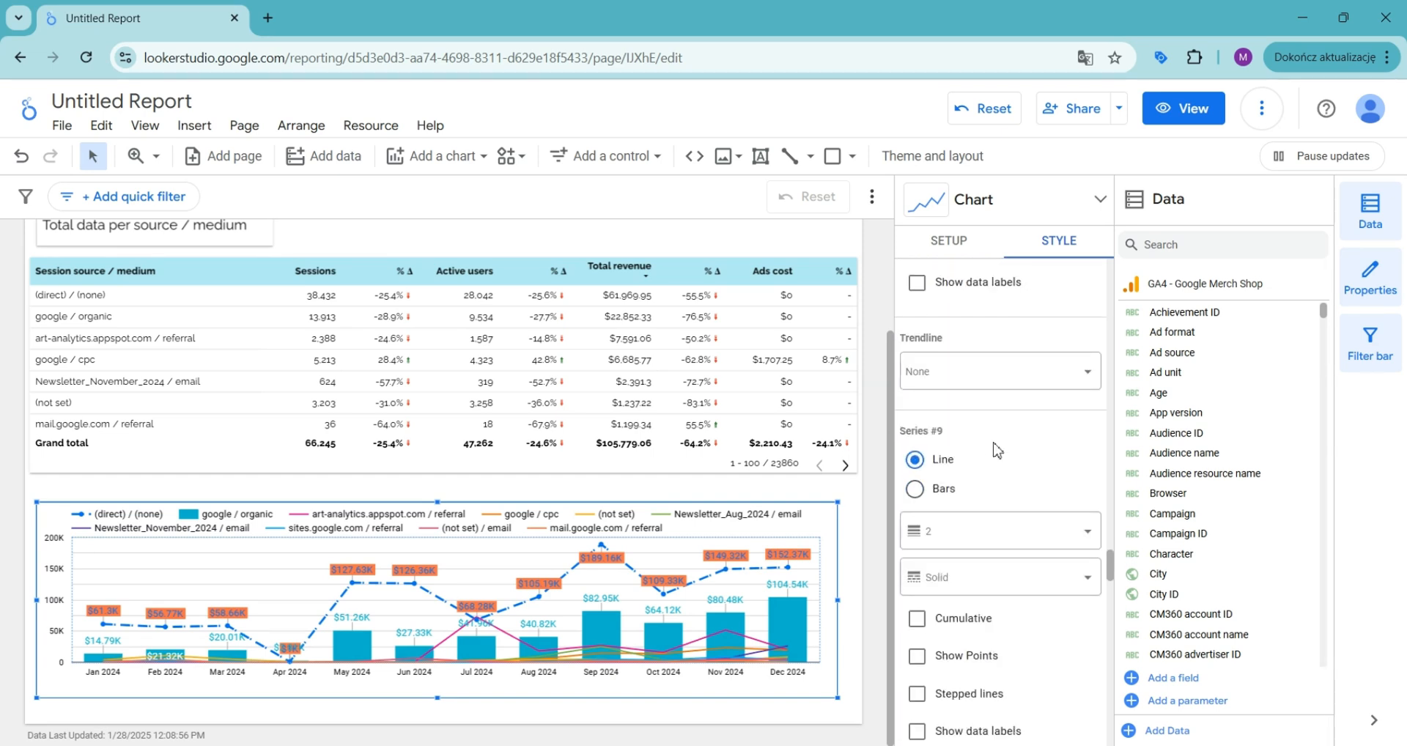
scroll(997, 451, down, 5)
scroll(997, 450, down, 6)
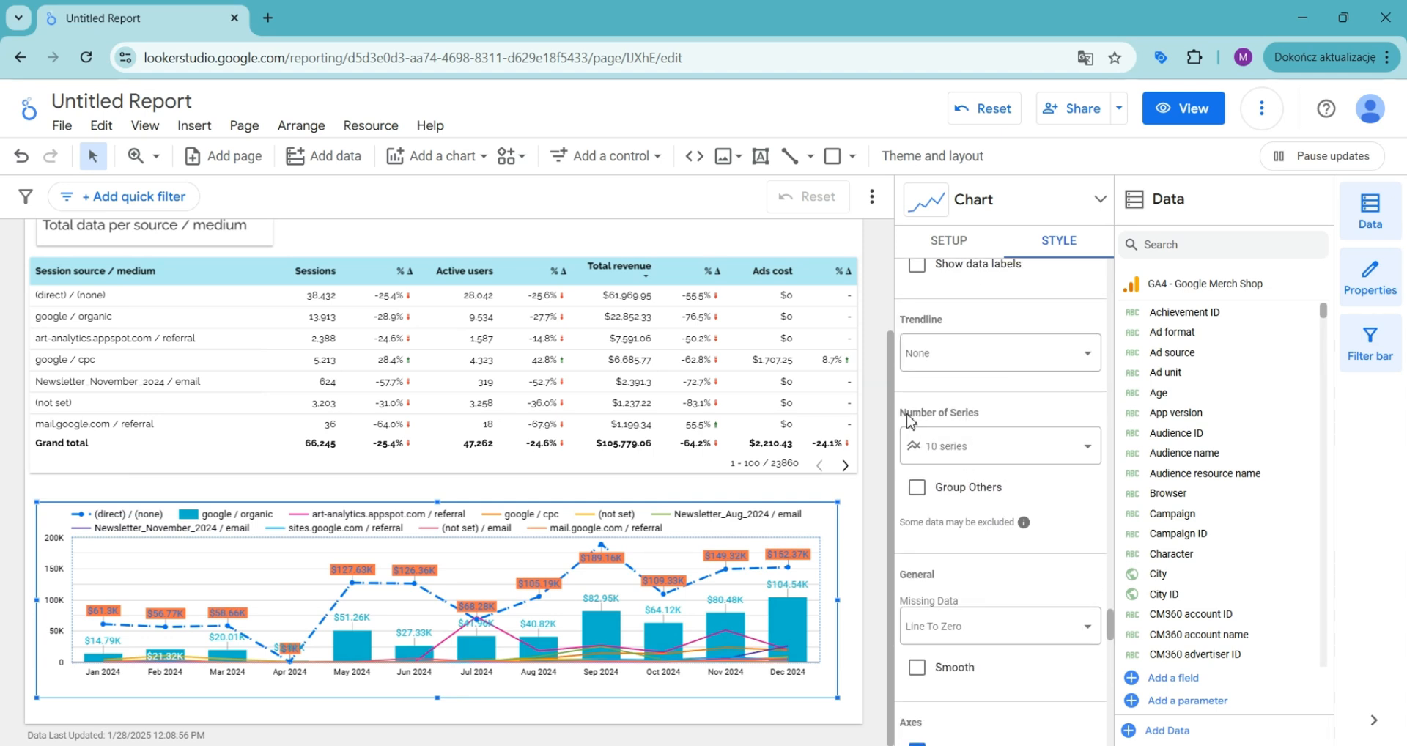
click(962, 446)
scroll(975, 608, down, 3)
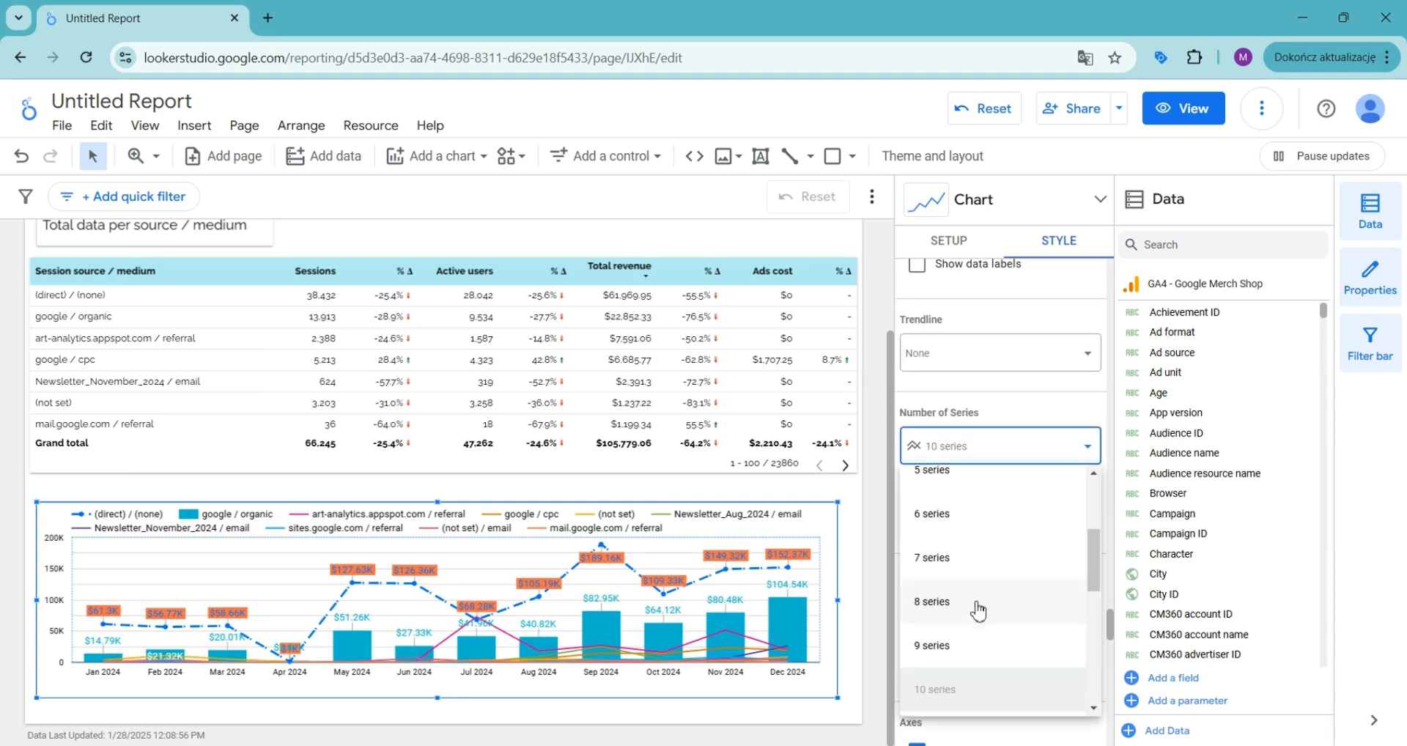
scroll(982, 595, down, 5)
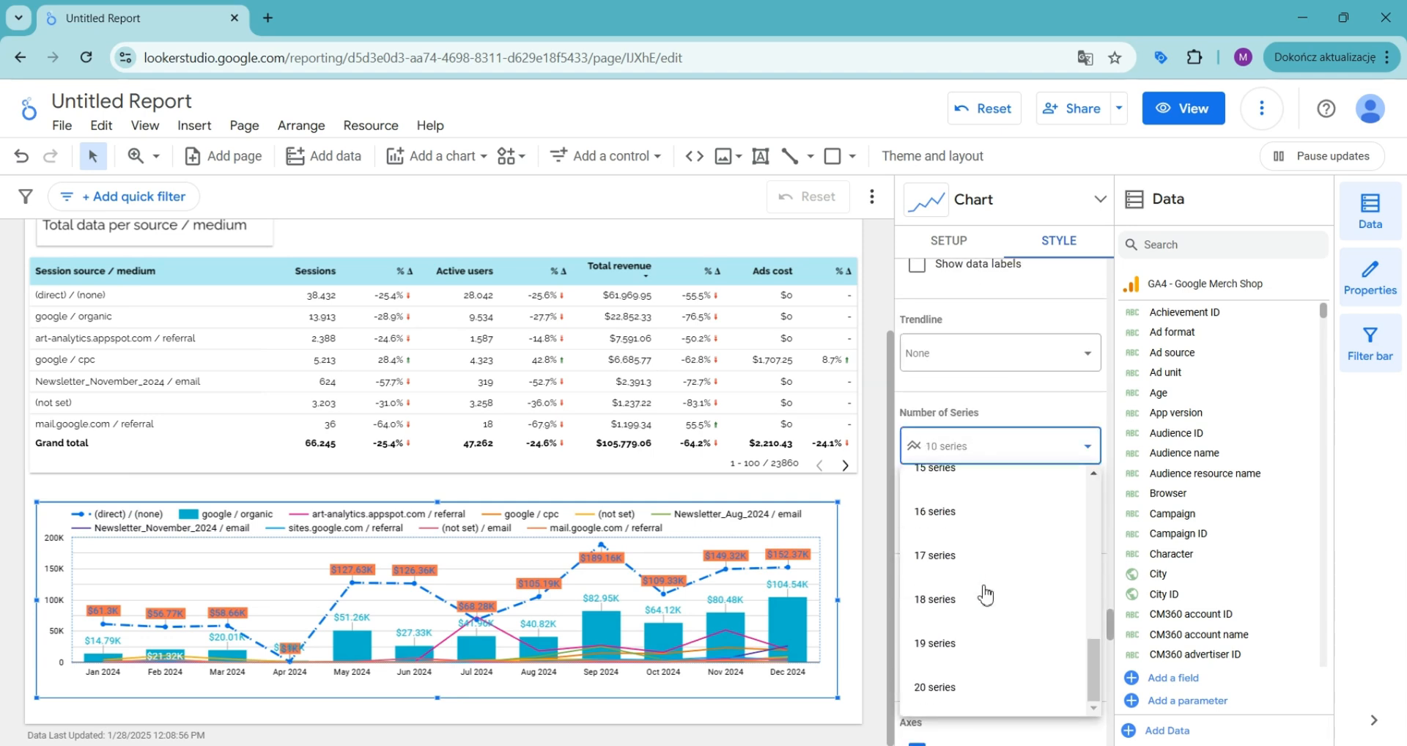
click(955, 692)
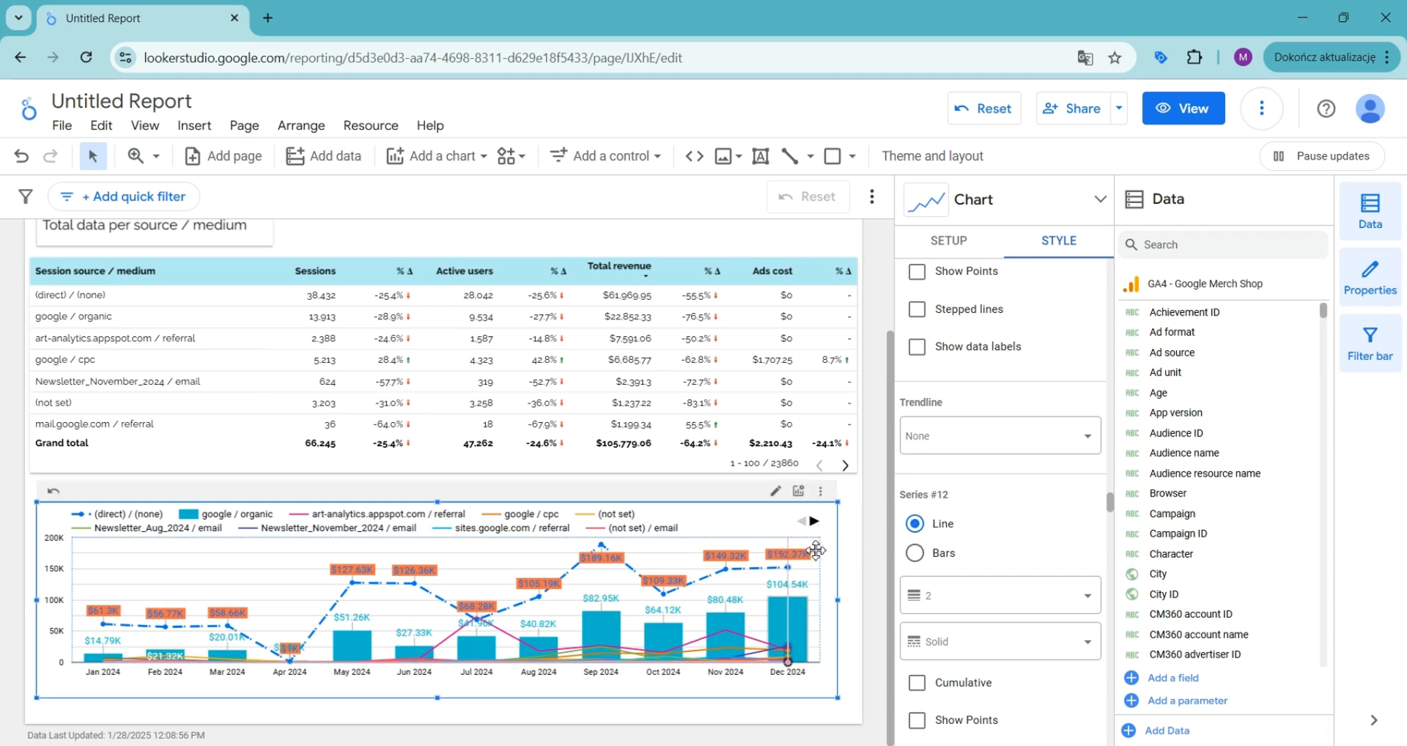
Step: Limit the chart to 5 series and turn on Group Others for the remaining ones
scroll(987, 548, up, 1)
scroll(990, 547, down, 5)
scroll(991, 547, down, 3)
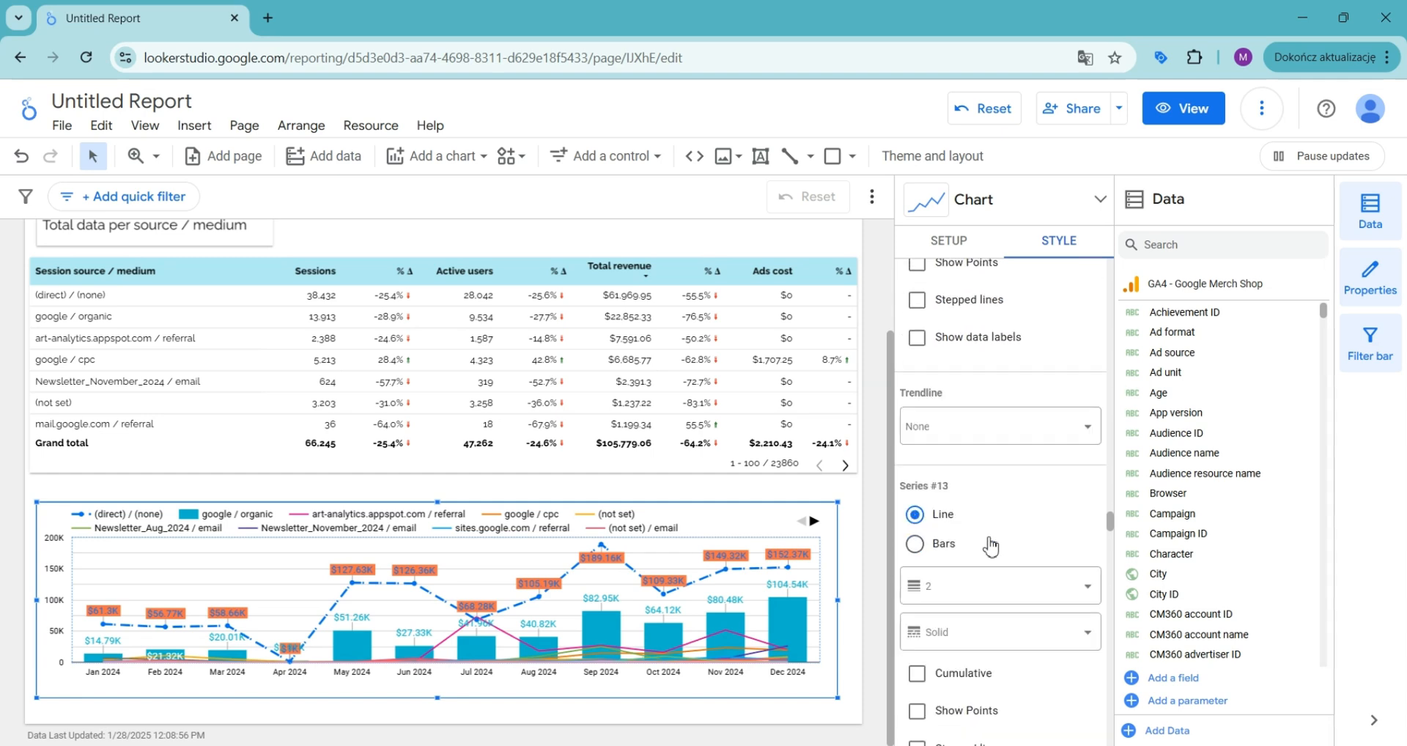
scroll(991, 544, up, 3)
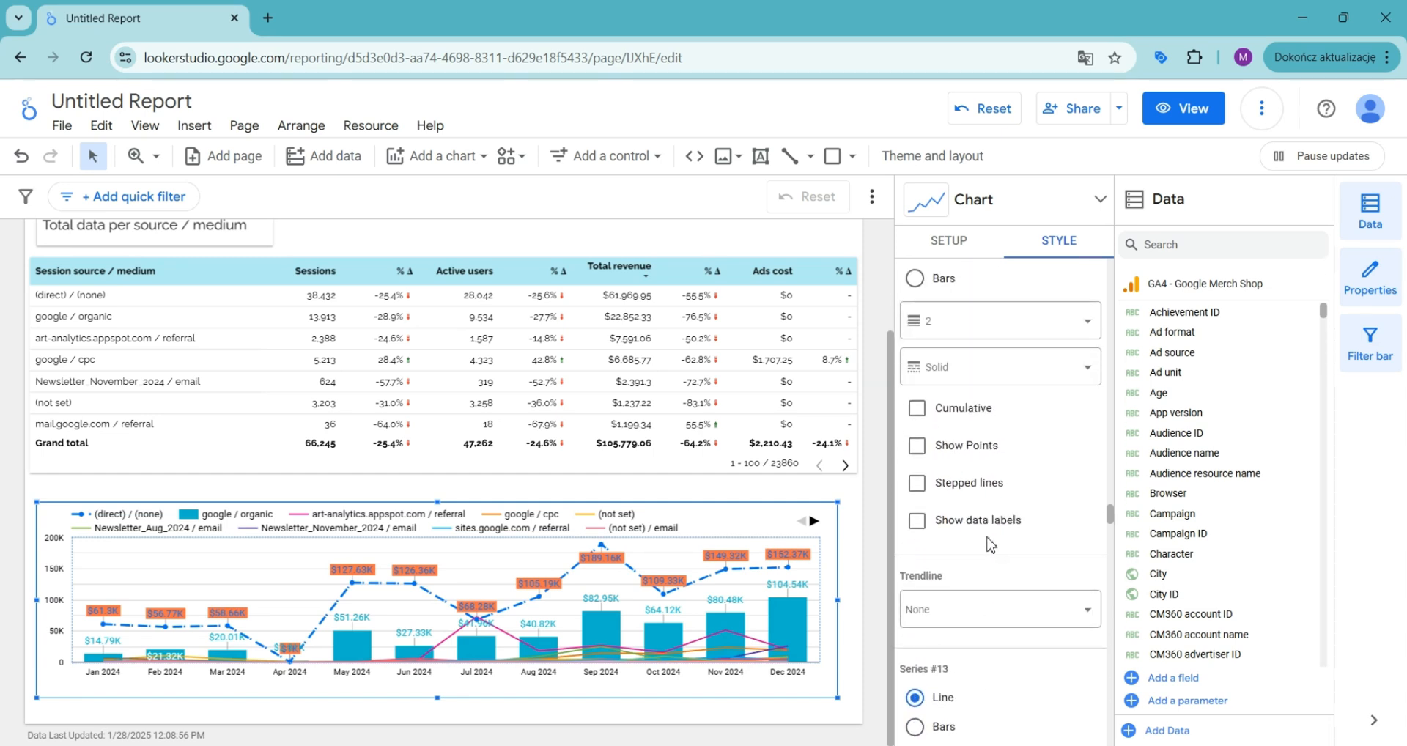
scroll(986, 546, down, 10)
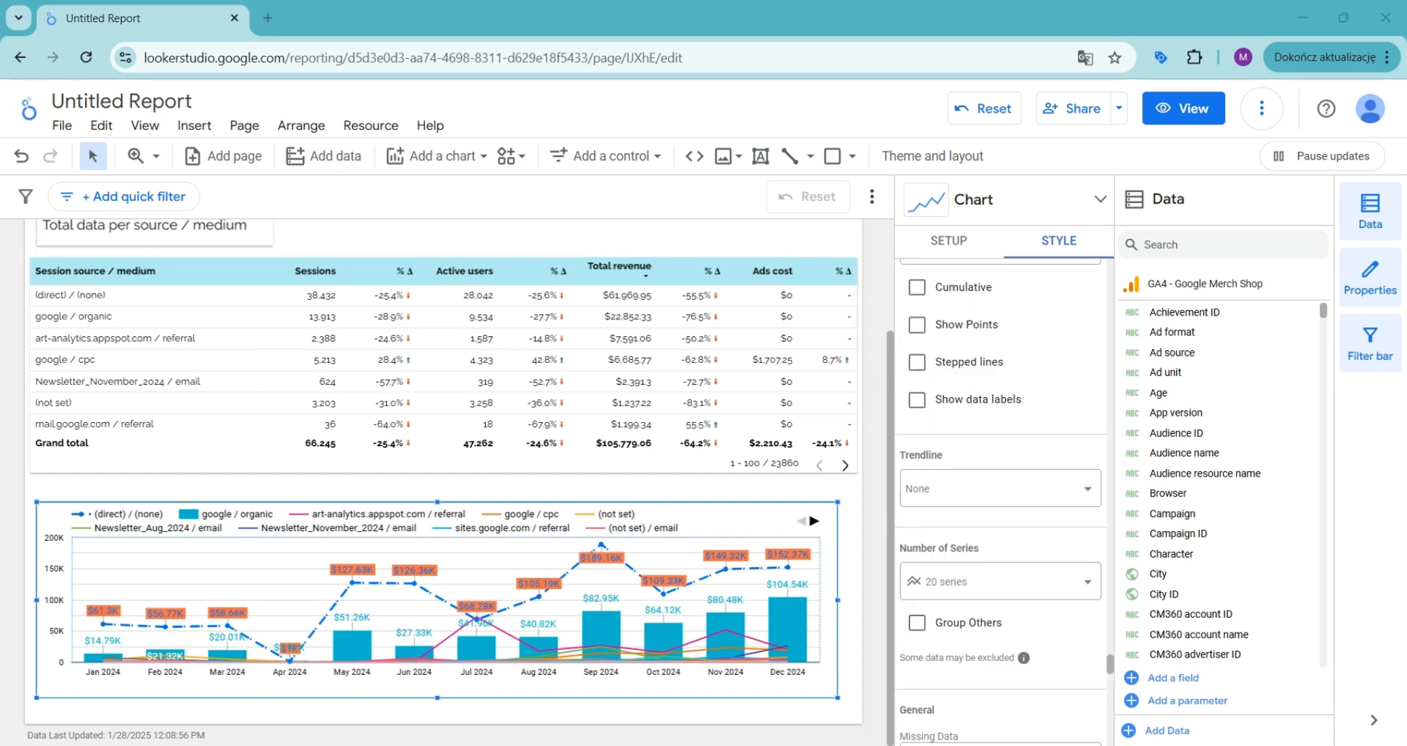
click(1000, 581)
scroll(953, 399, up, 3)
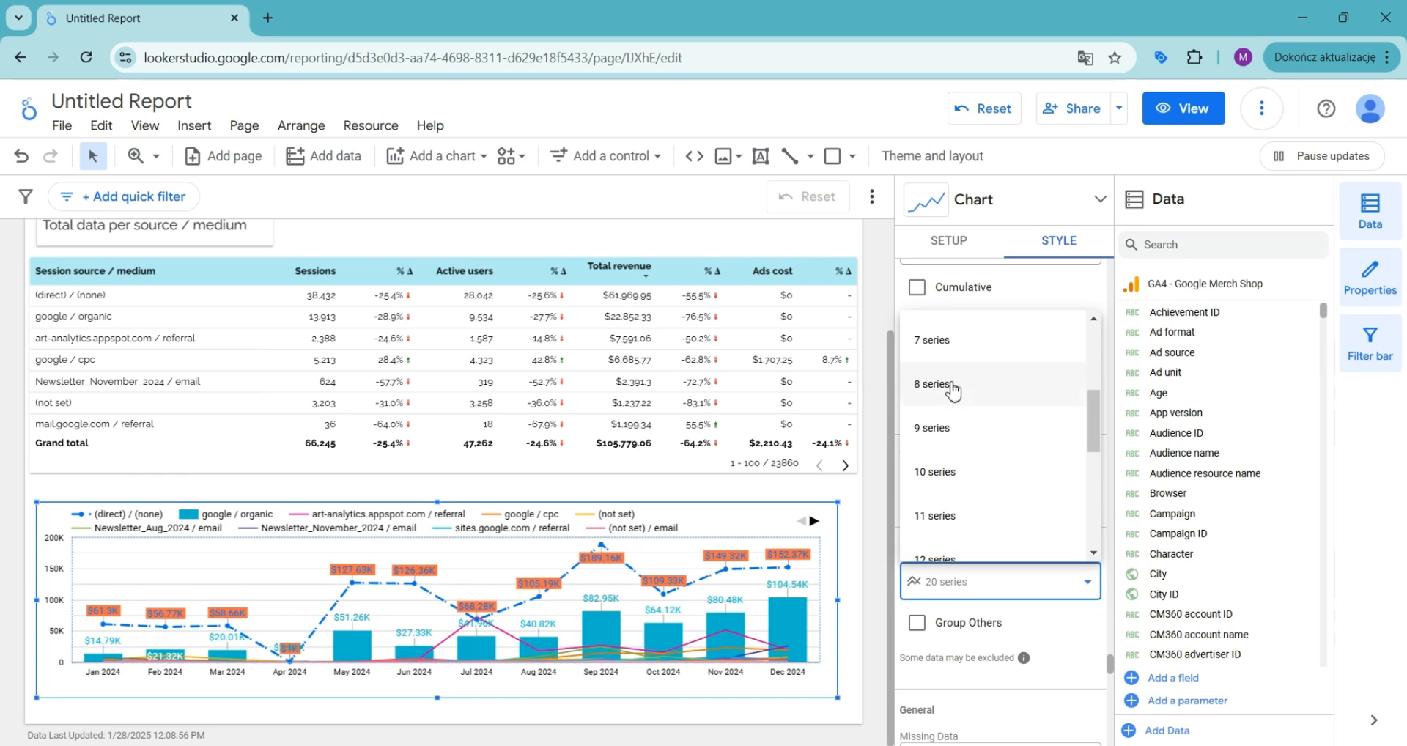
click(947, 341)
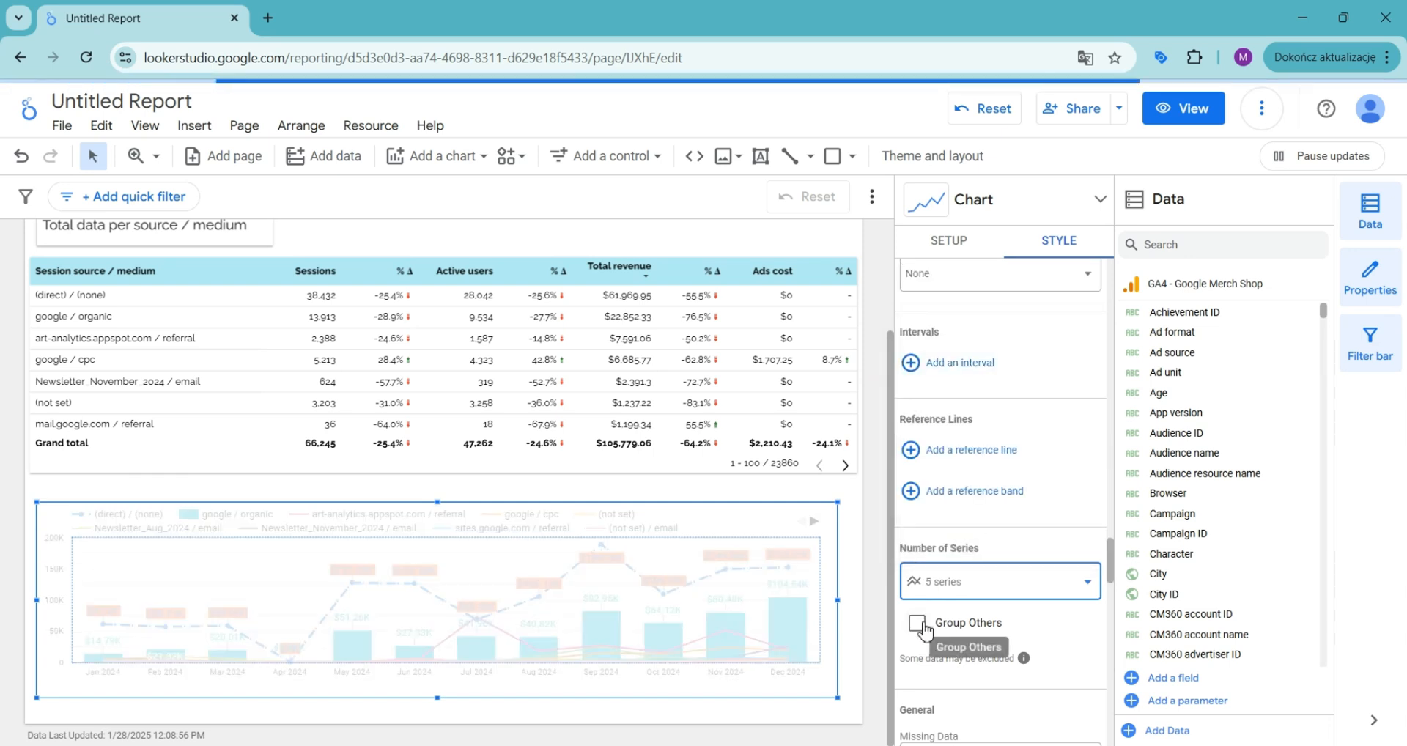
click(917, 623)
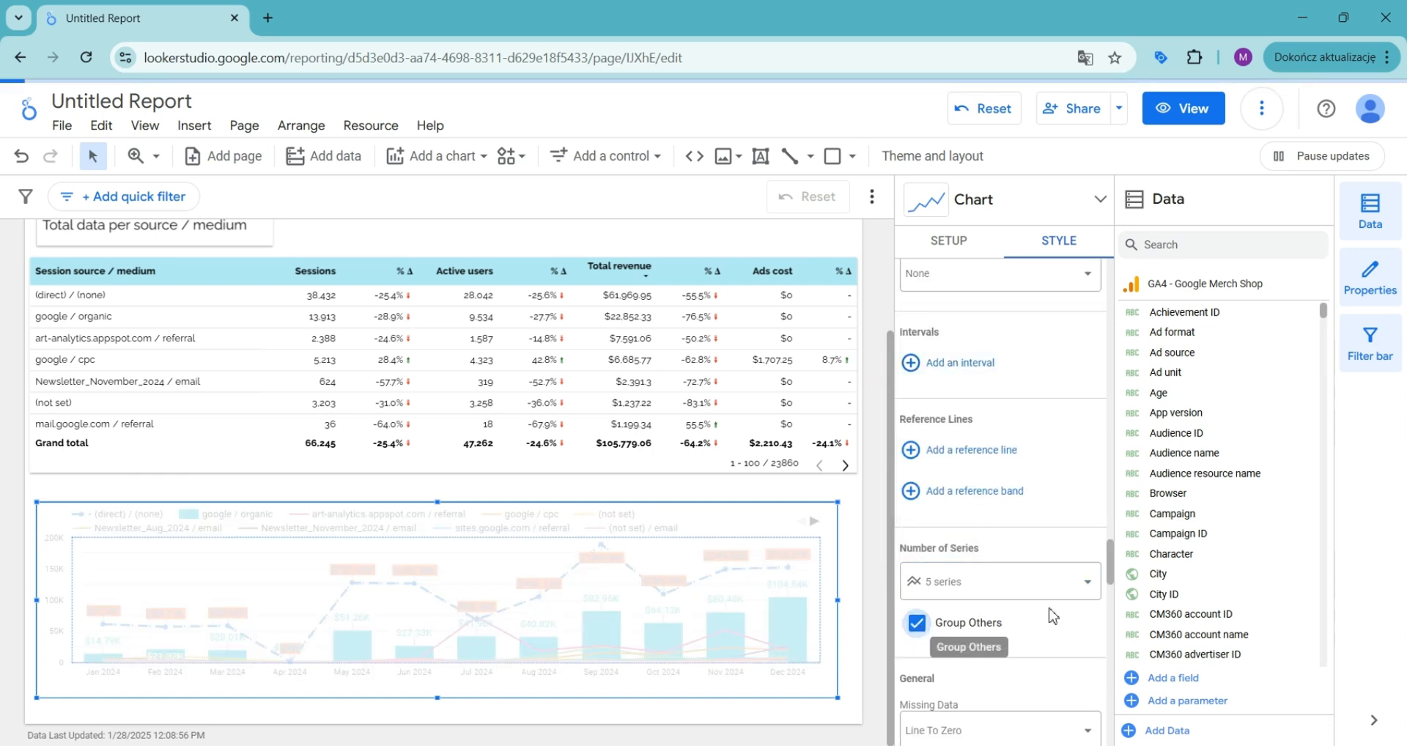
Step: Try hiding the axes and reversing the Y-axis and X-axis directions, turning each back off
scroll(1041, 557, down, 1)
scroll(1043, 559, down, 1)
scroll(1029, 444, down, 2)
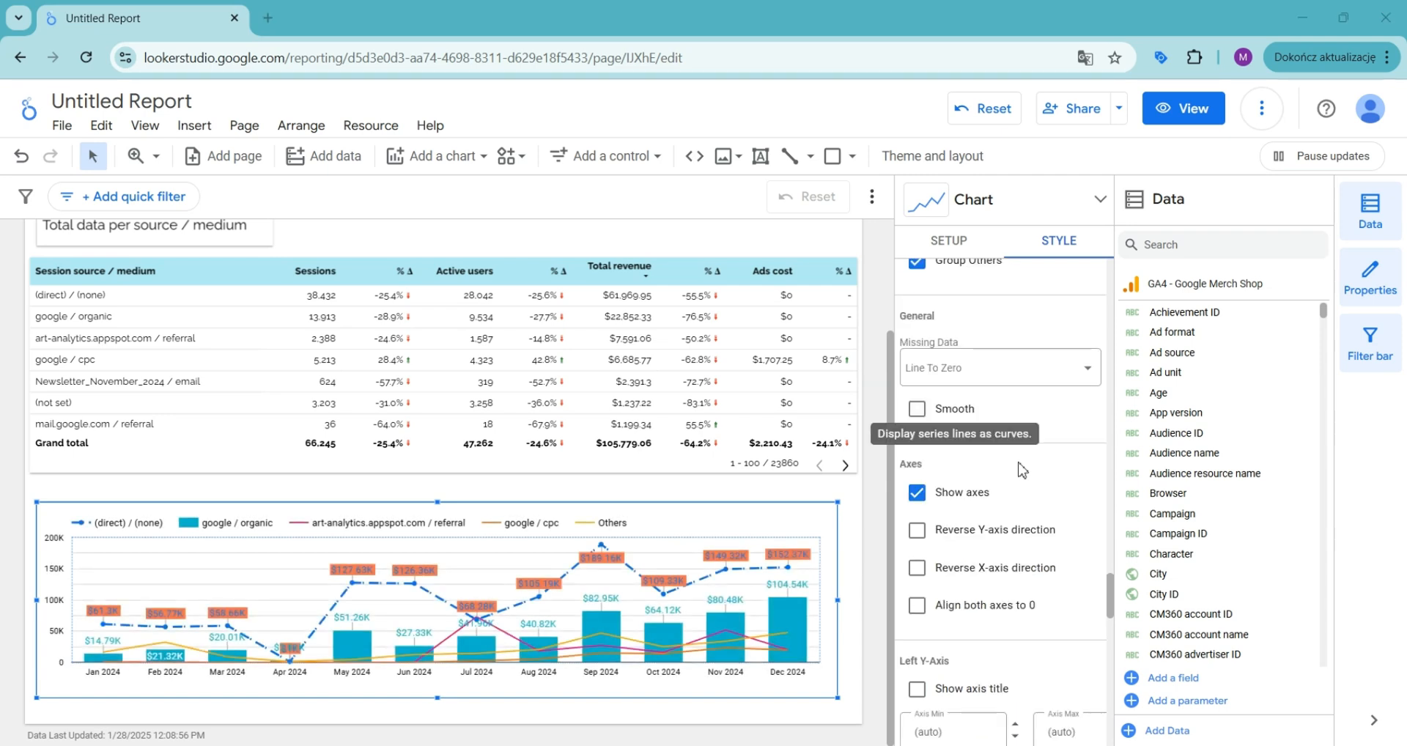
scroll(1035, 438, down, 1)
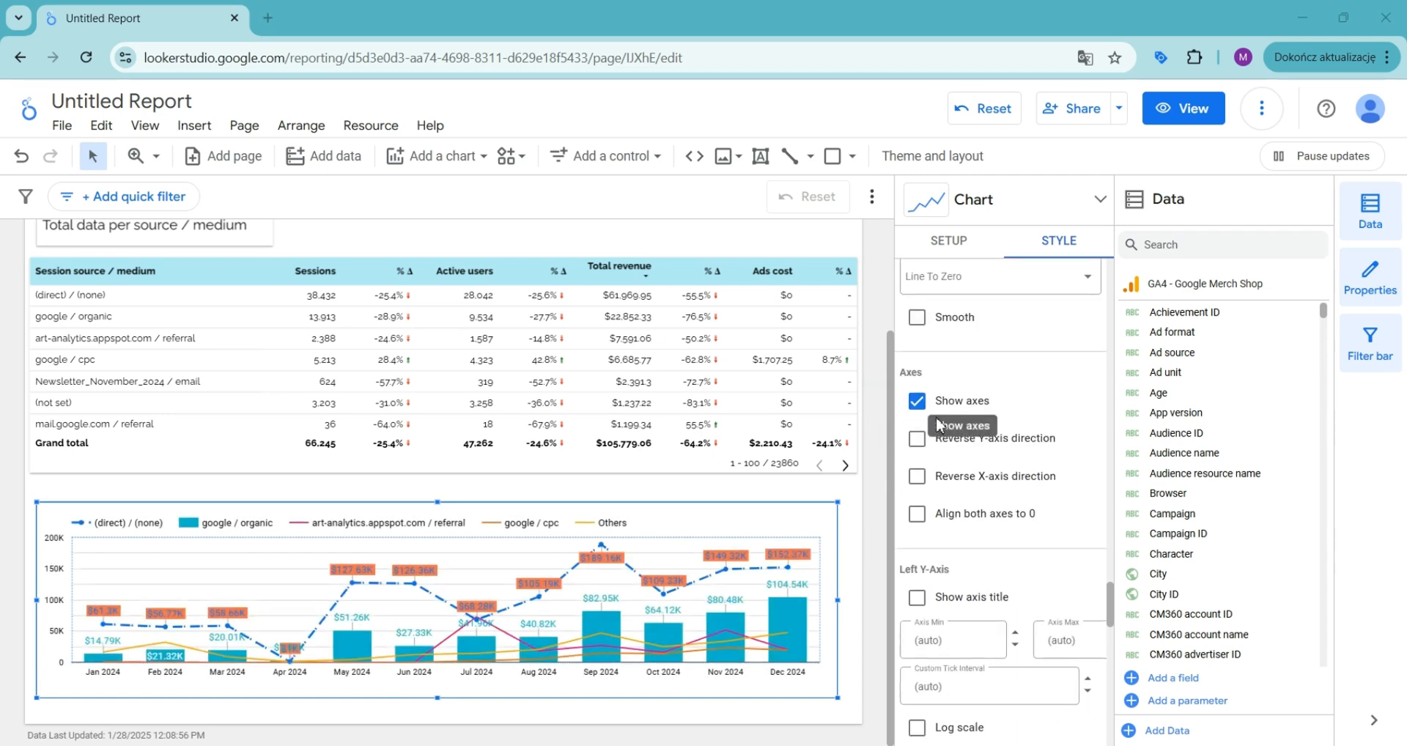
click(917, 401)
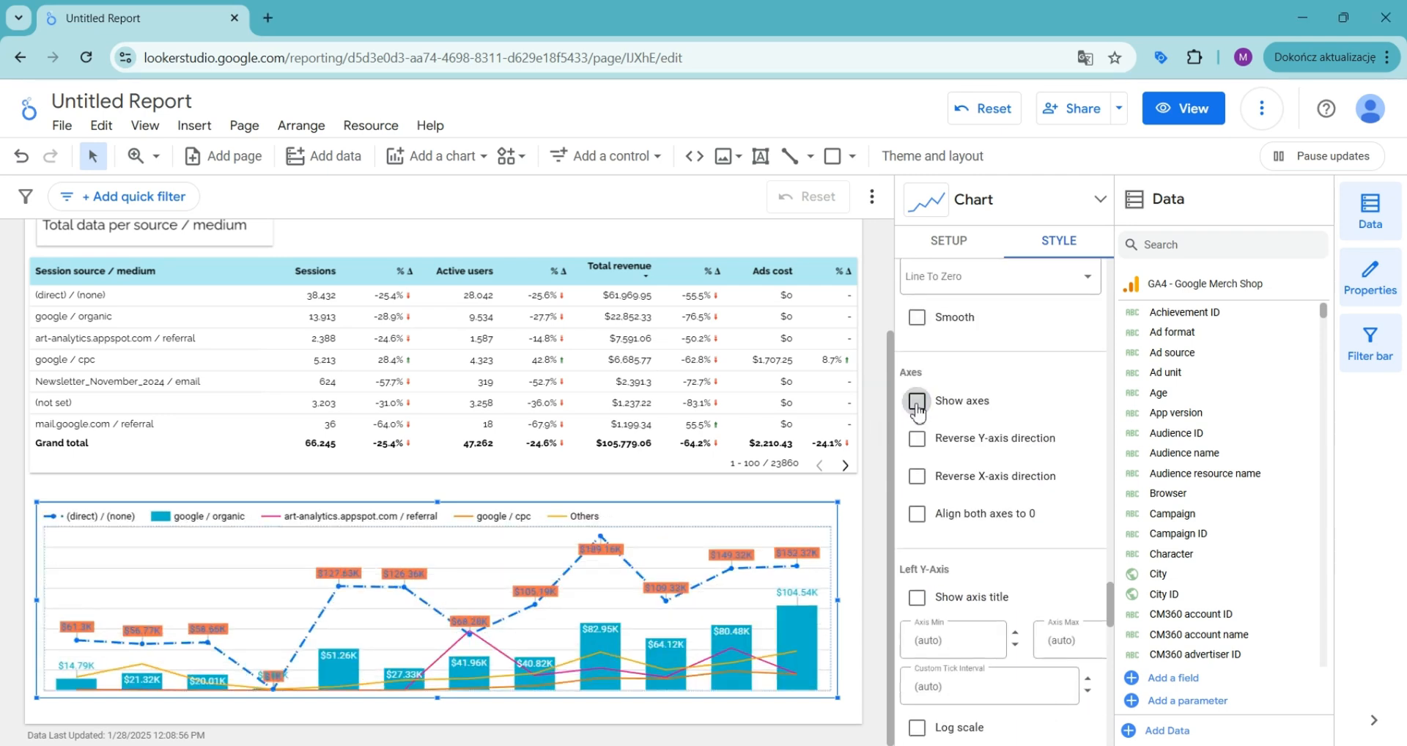
click(917, 408)
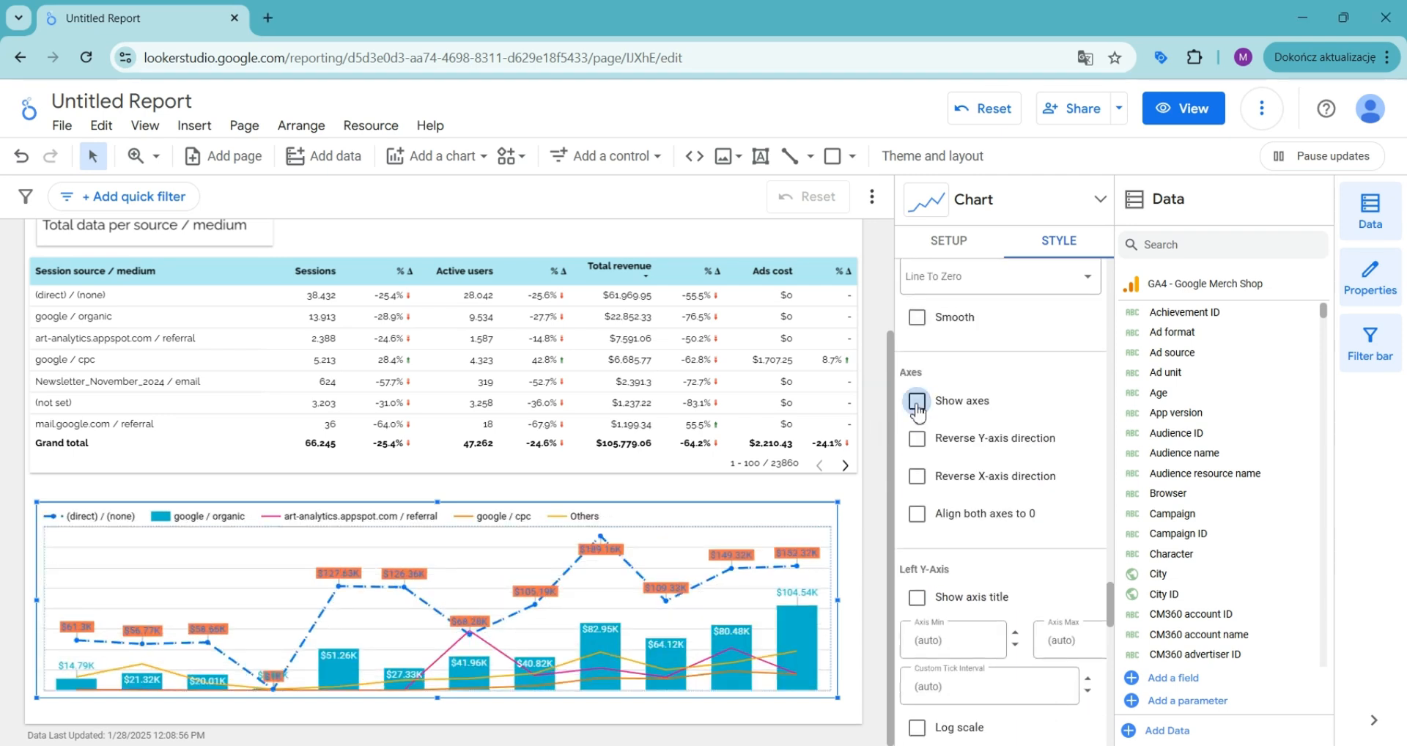
click(919, 442)
click(919, 439)
click(917, 478)
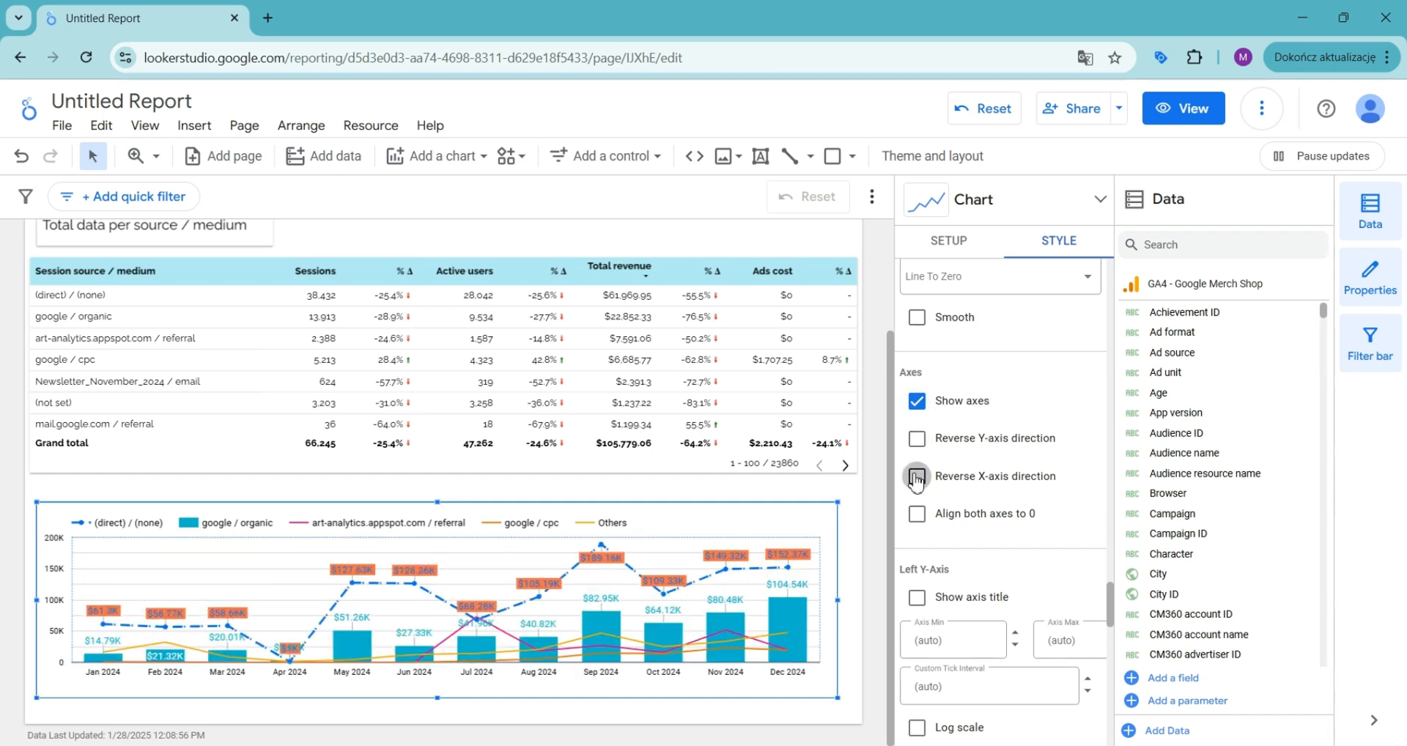
click(916, 478)
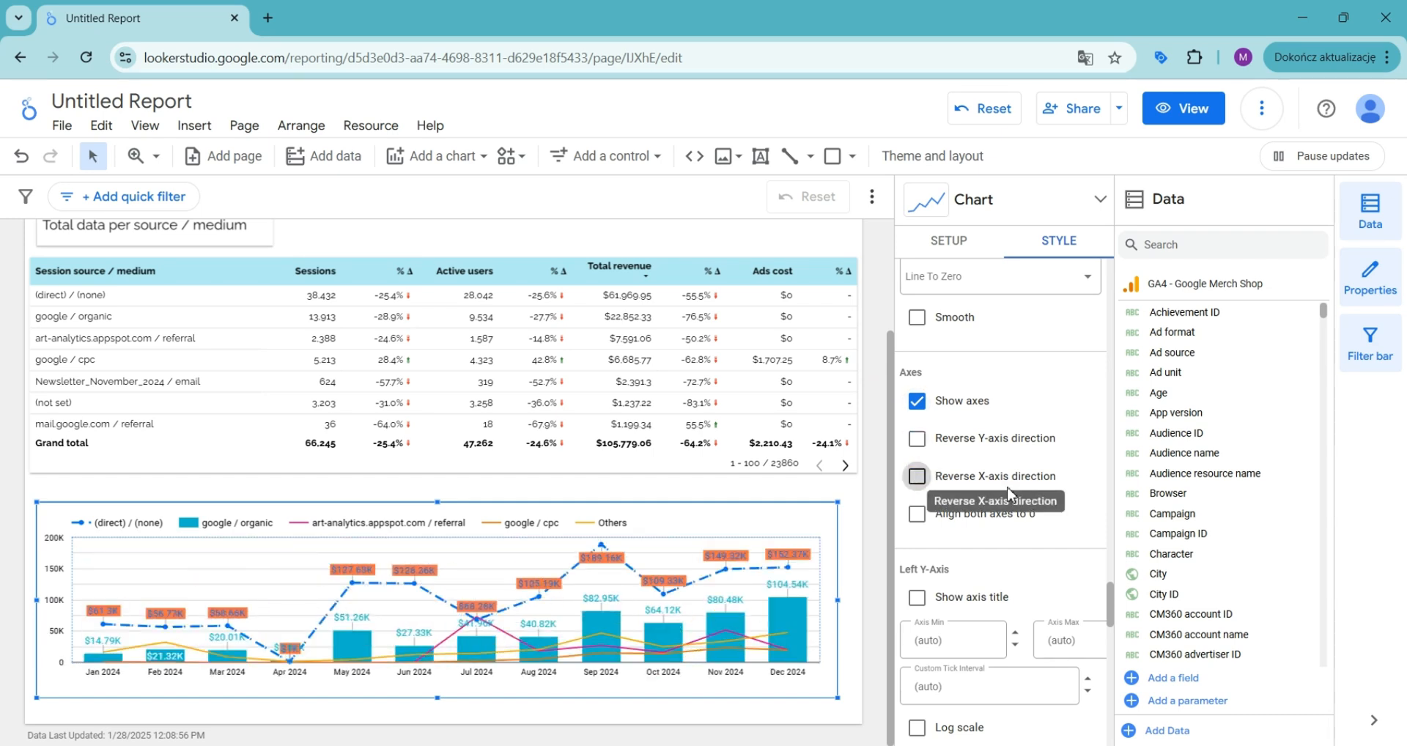
Step: Try a log scale on the left Y-axis, then turn it off again
scroll(987, 498, down, 4)
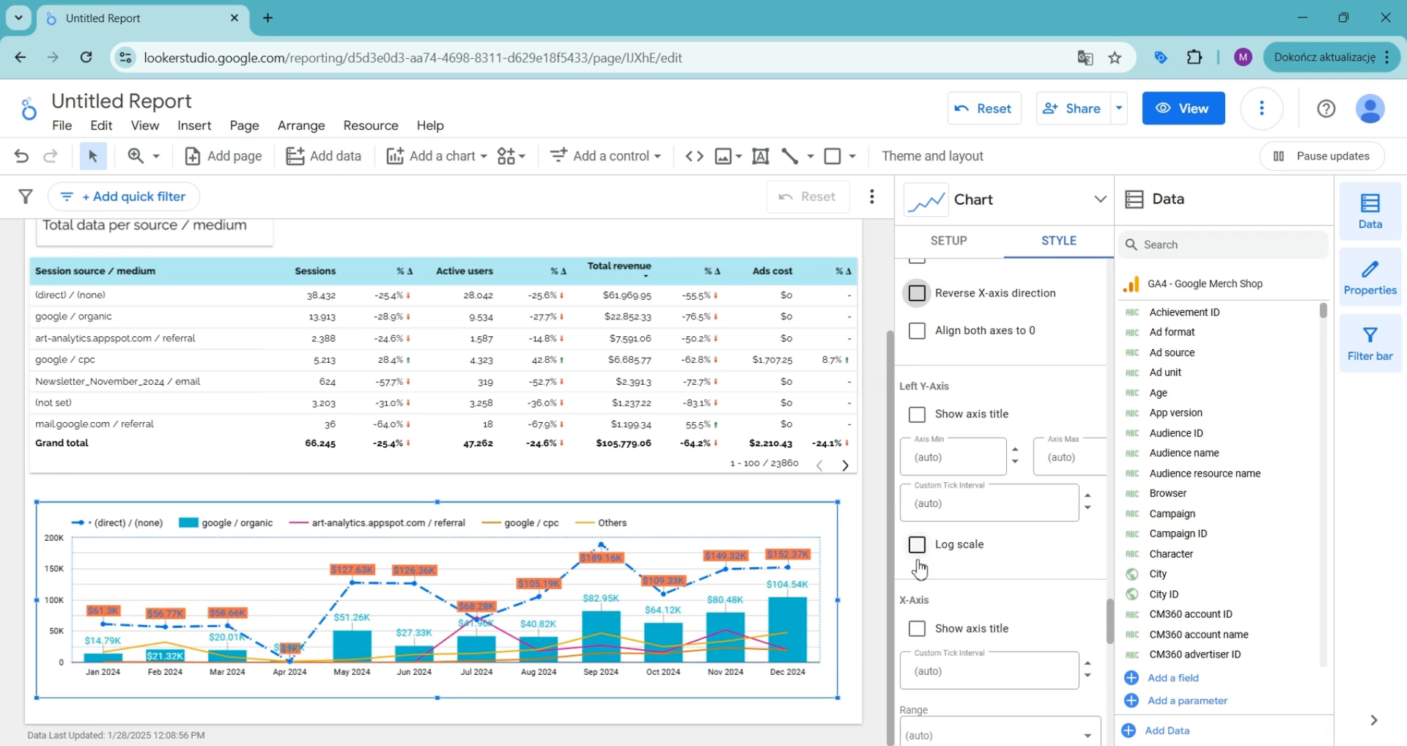
click(919, 549)
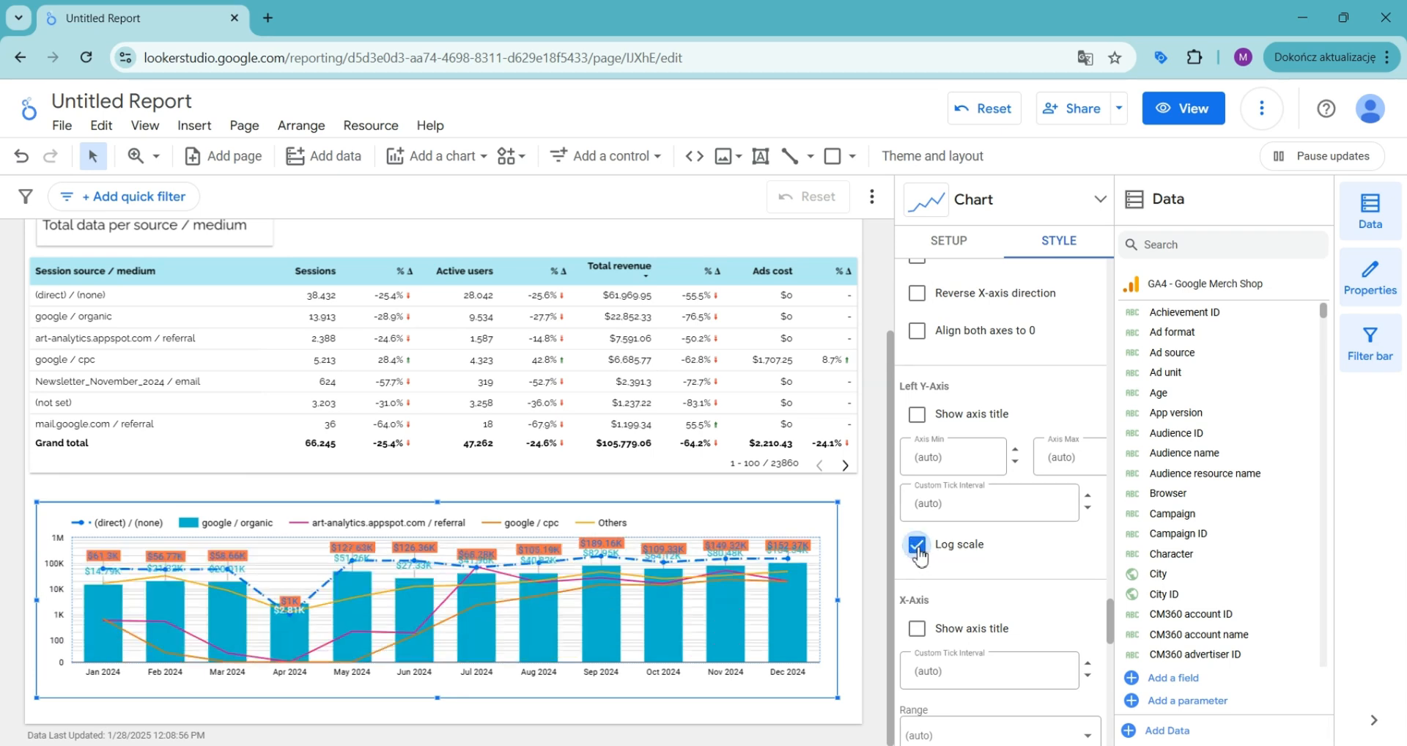
click(917, 546)
Step: Show the axis titles for both the X-axis and the left Y-axis
scroll(921, 513, down, 4)
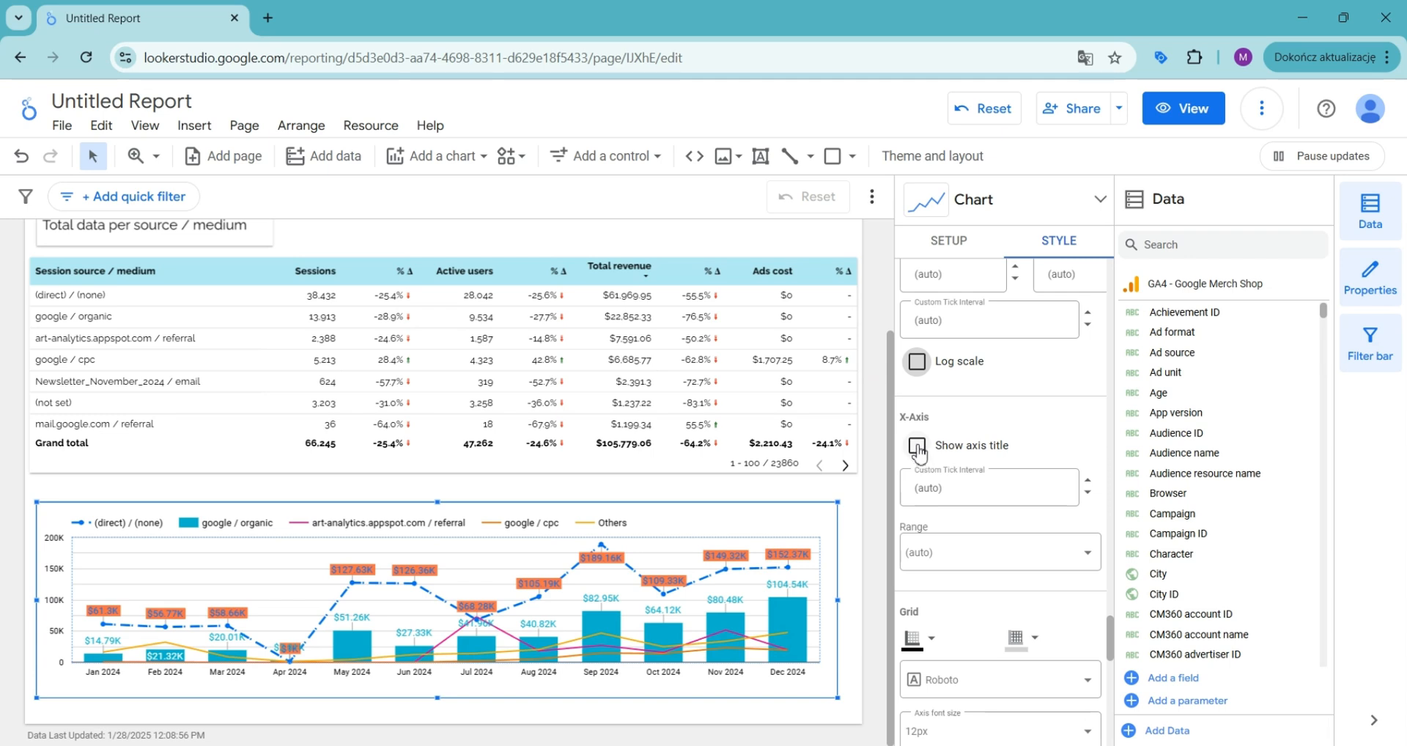
click(916, 445)
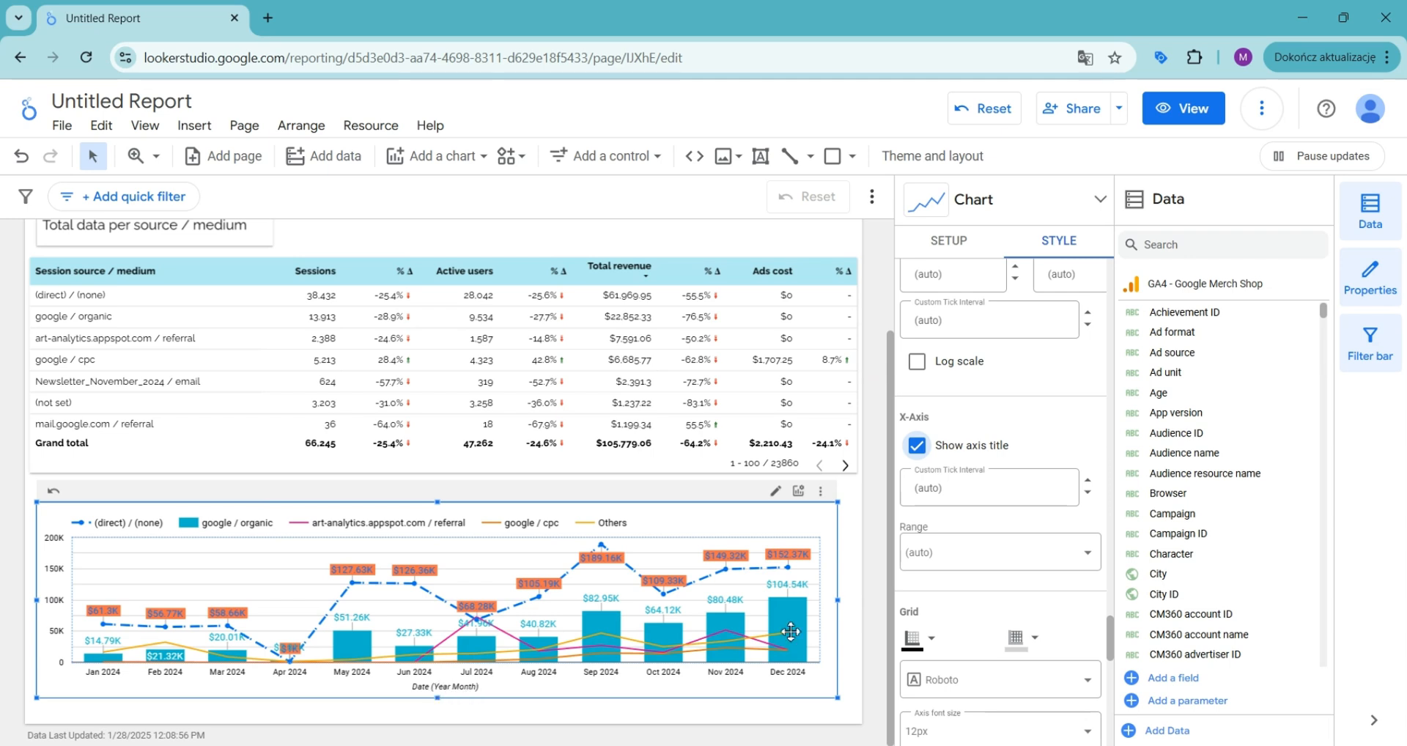
scroll(985, 519, down, 4)
scroll(986, 519, up, 3)
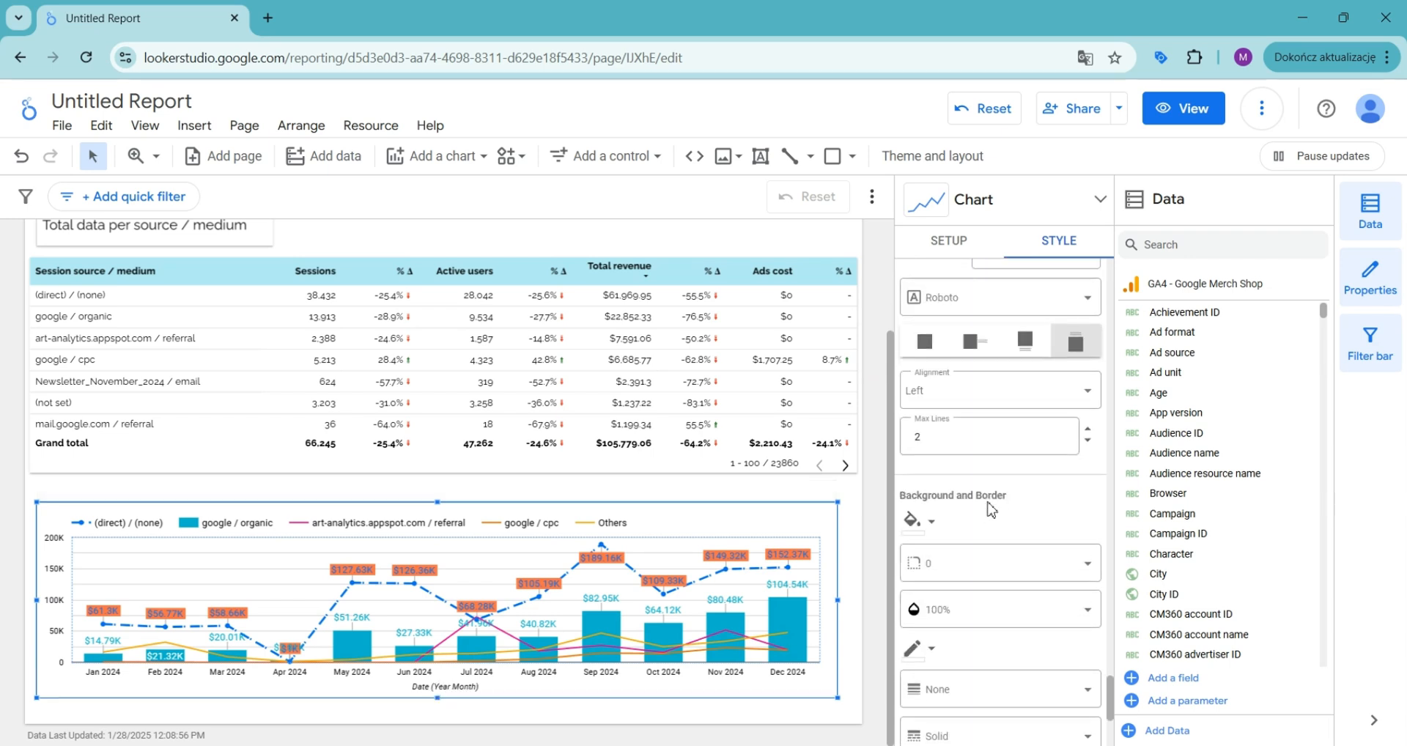
click(918, 416)
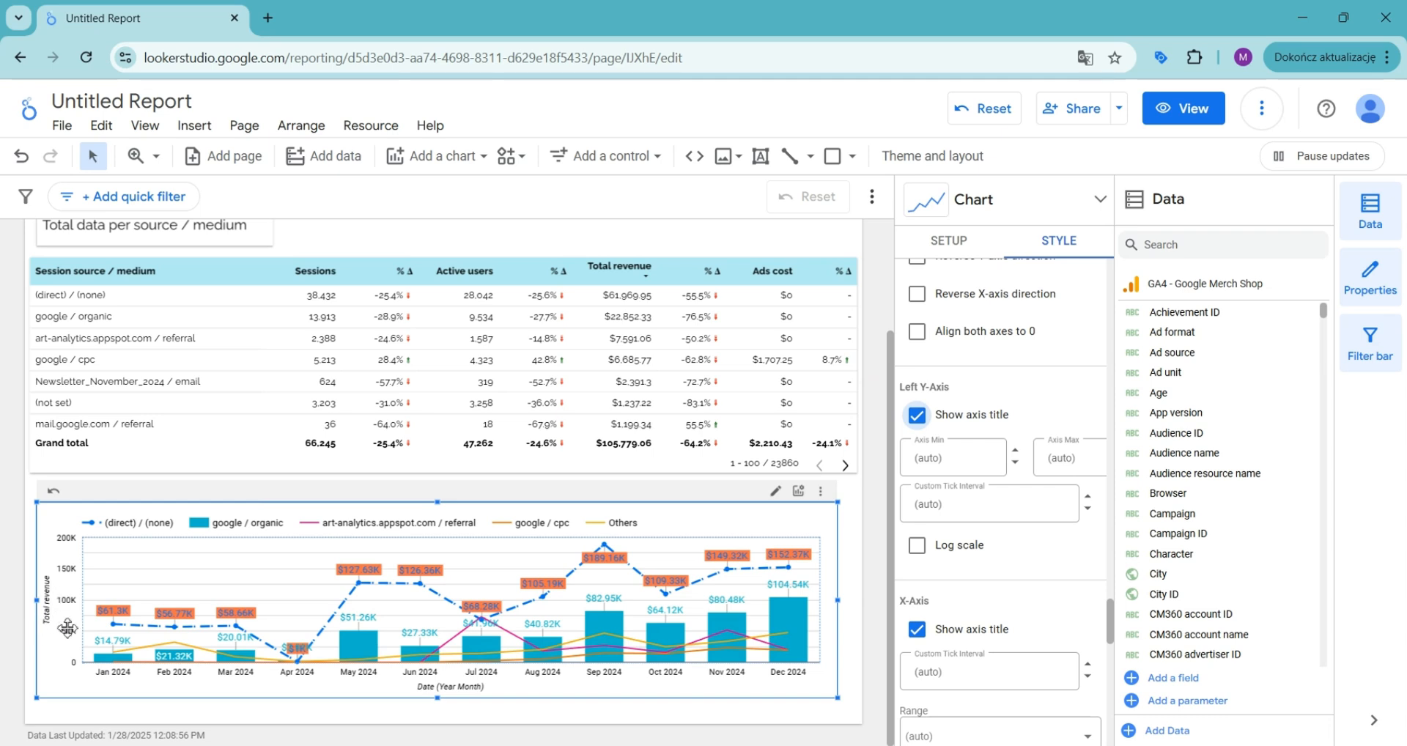
Step: Add a border shadow to the chart's background and border
scroll(1001, 498, down, 5)
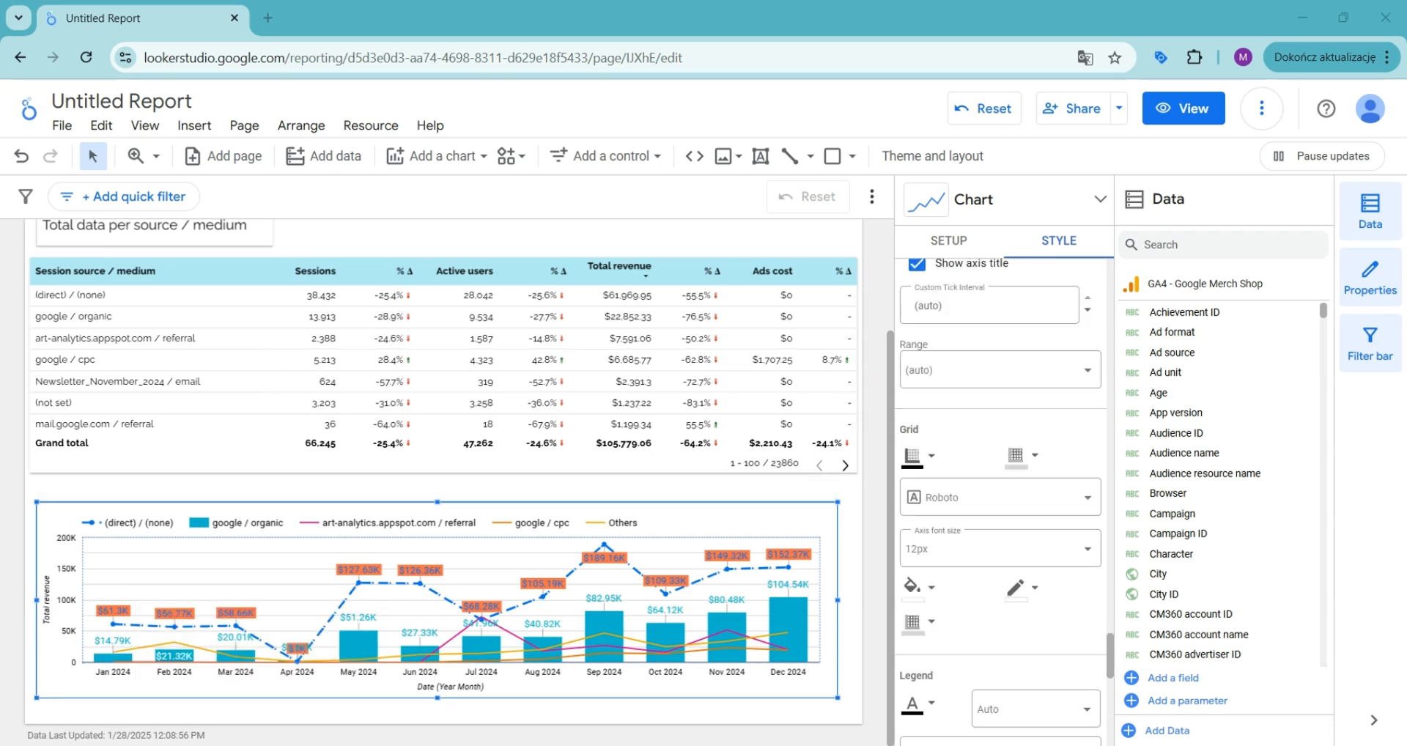
scroll(997, 454, down, 1)
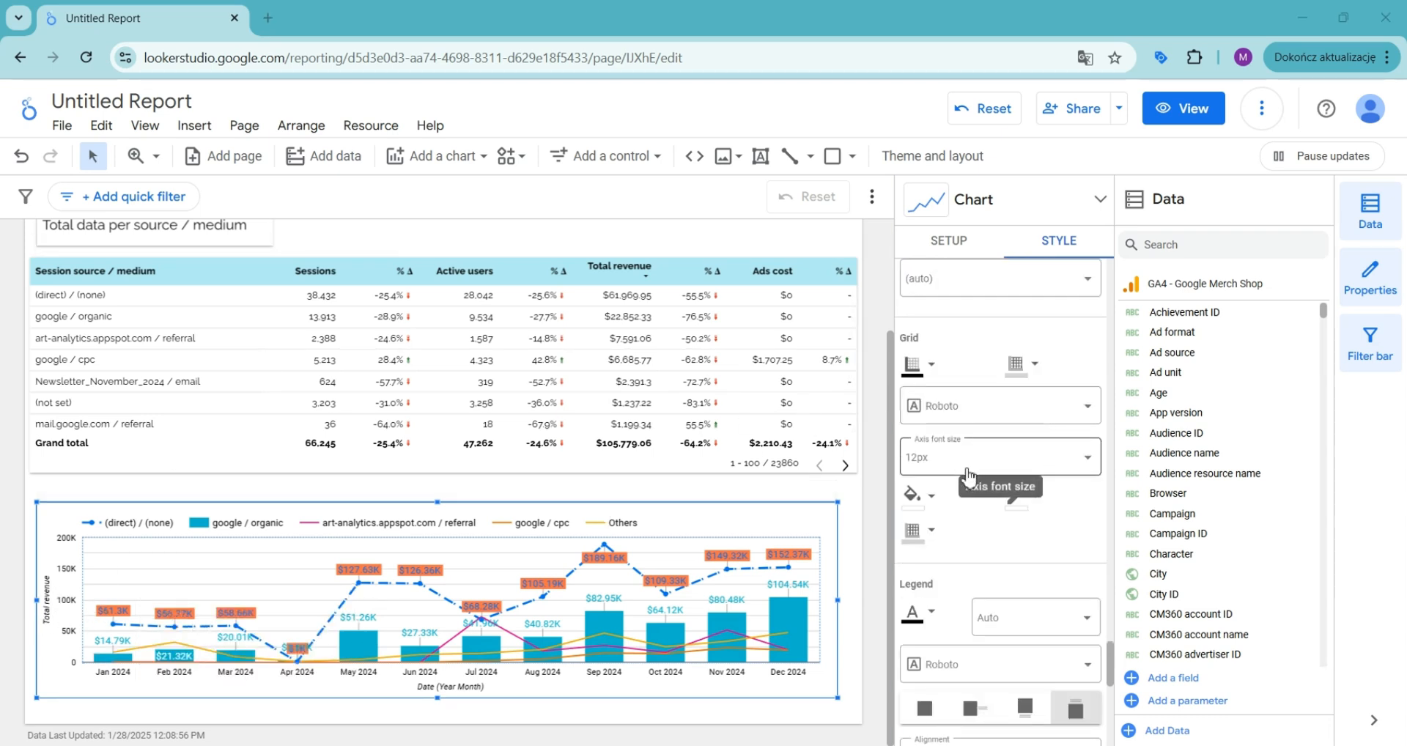
scroll(965, 461, down, 1)
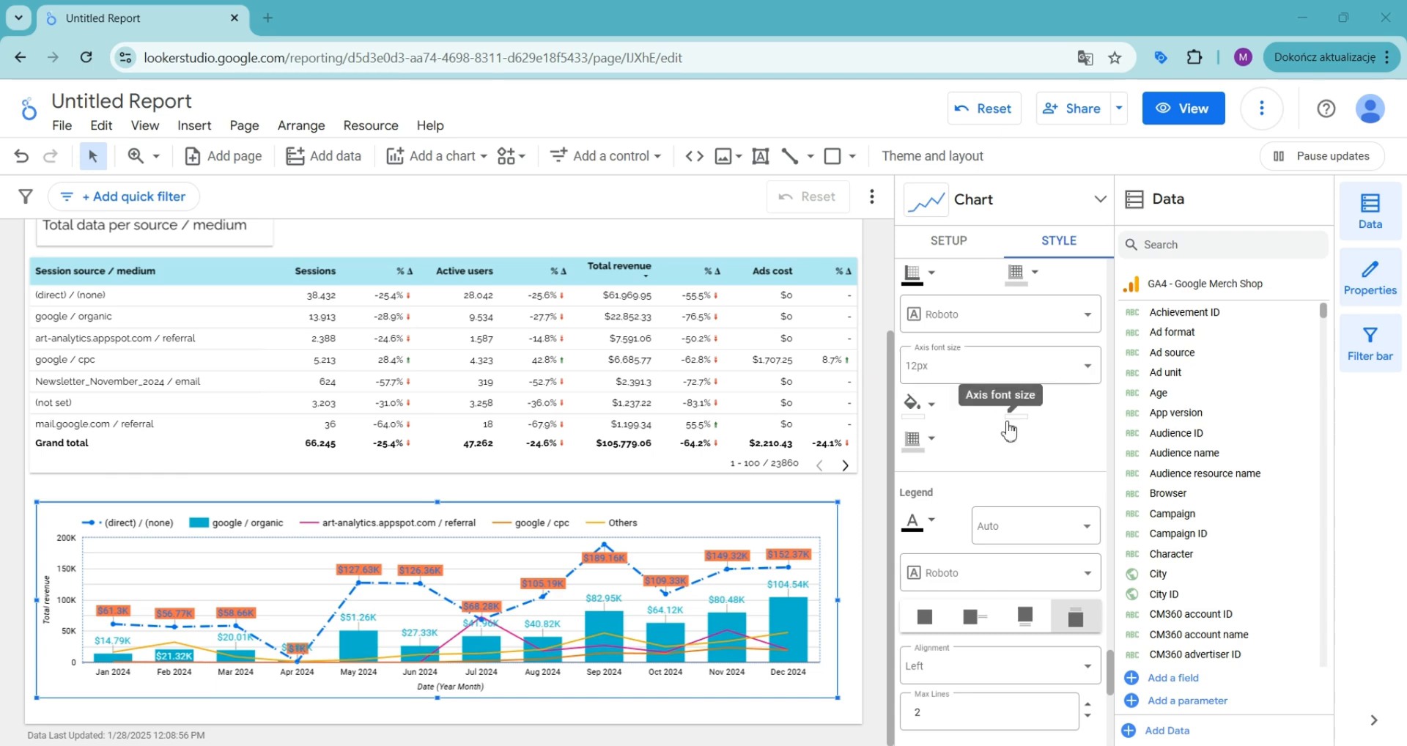
scroll(975, 440, down, 4)
scroll(975, 434, down, 4)
scroll(976, 432, up, 4)
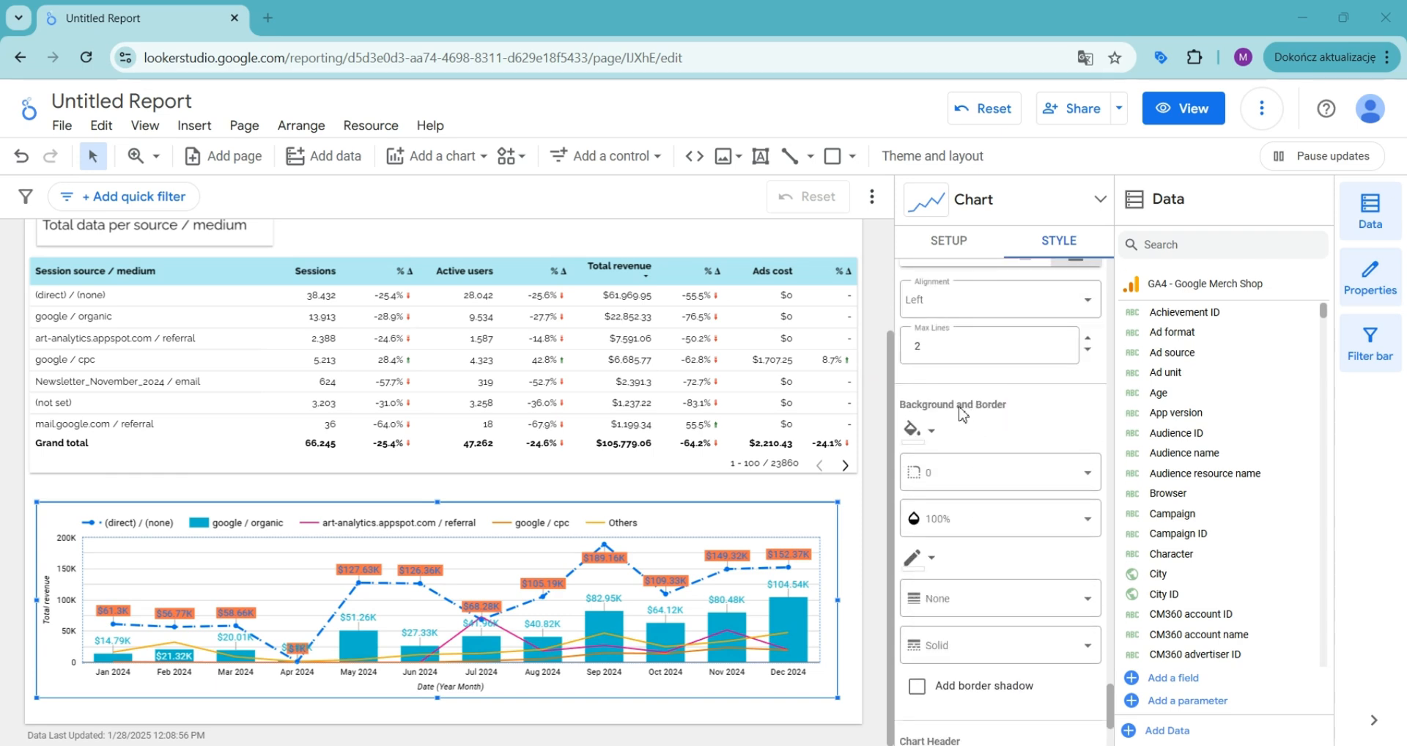
scroll(963, 416, up, 1)
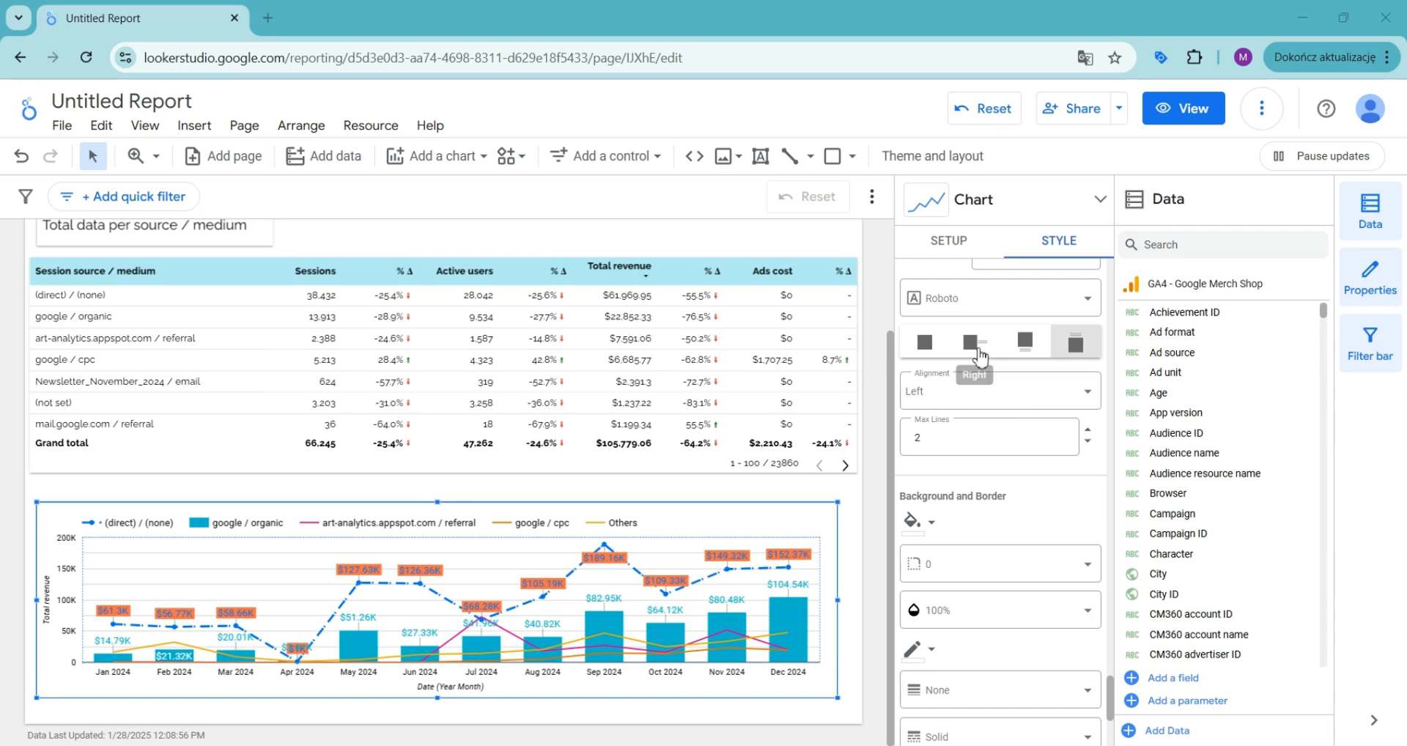
scroll(985, 427, down, 2)
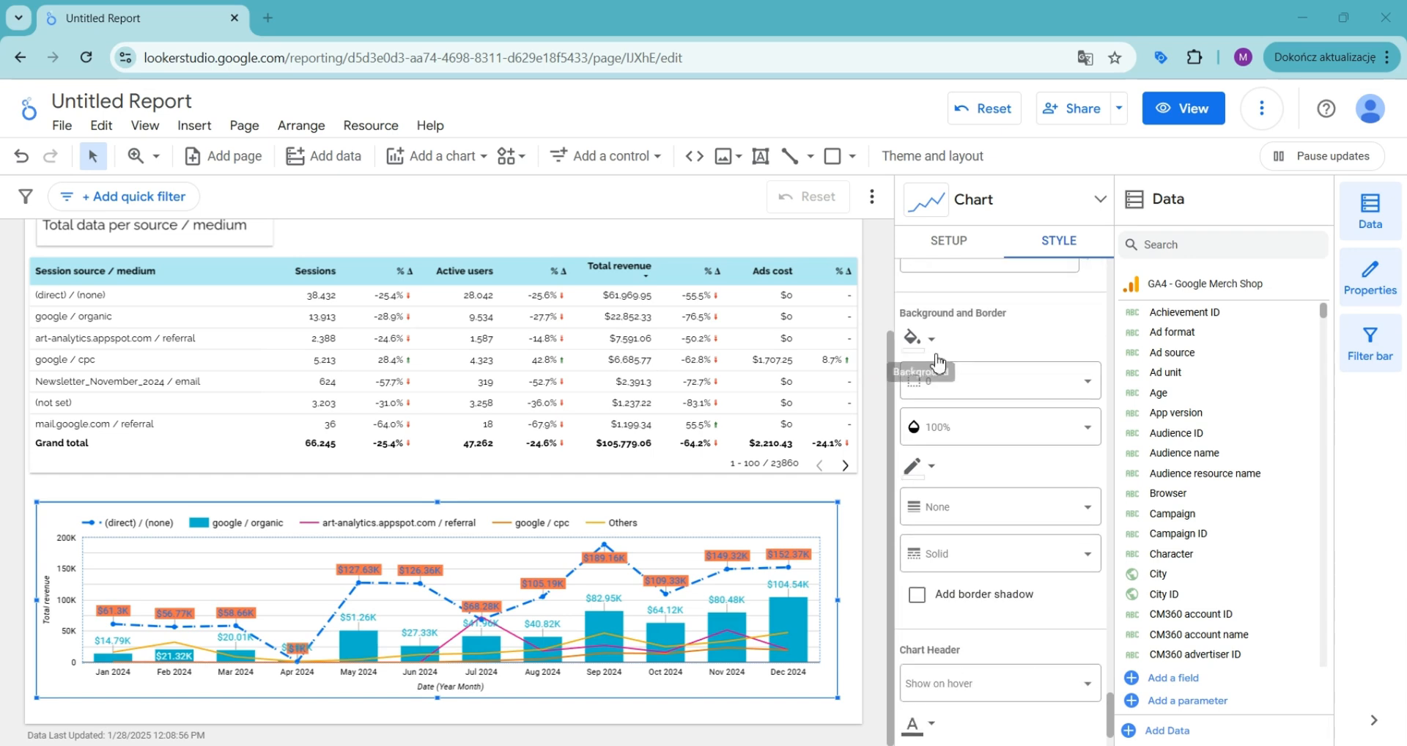
click(917, 594)
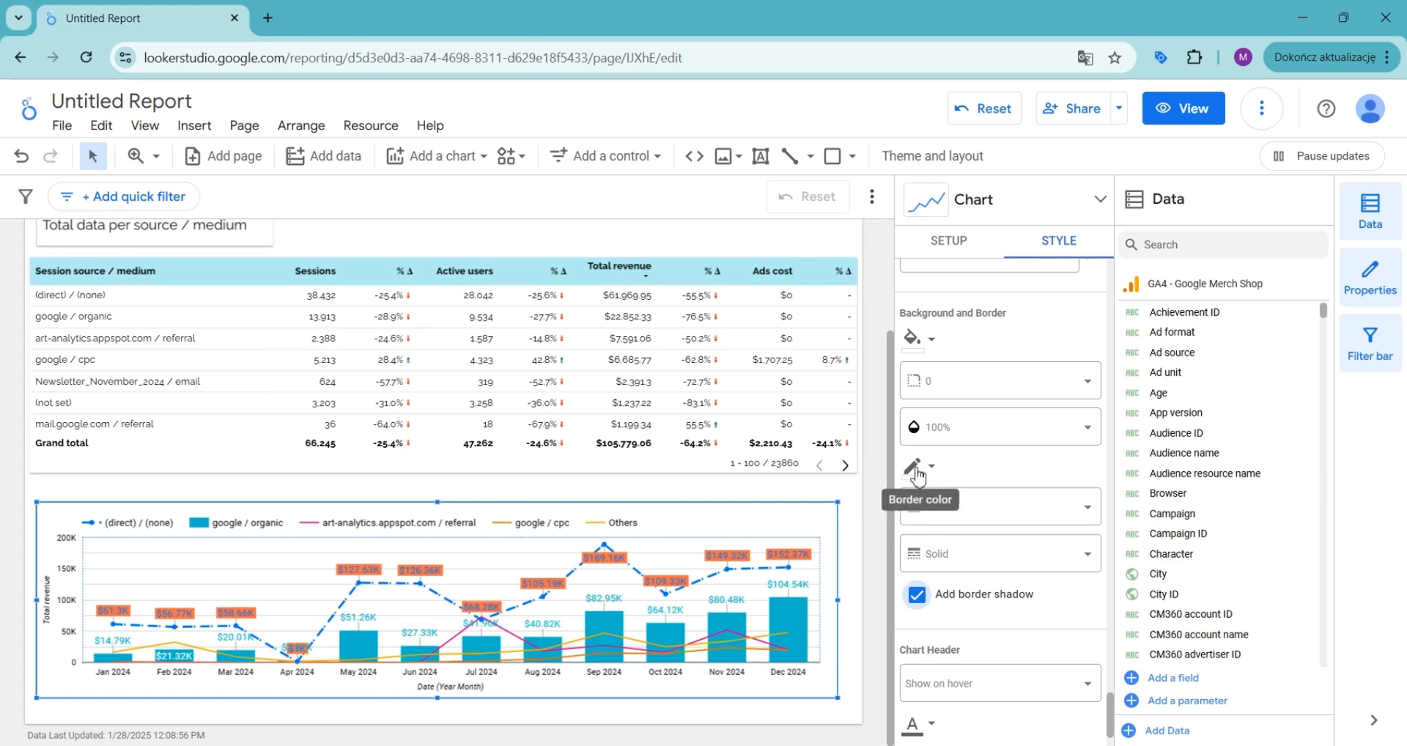
scroll(1014, 560, down, 1)
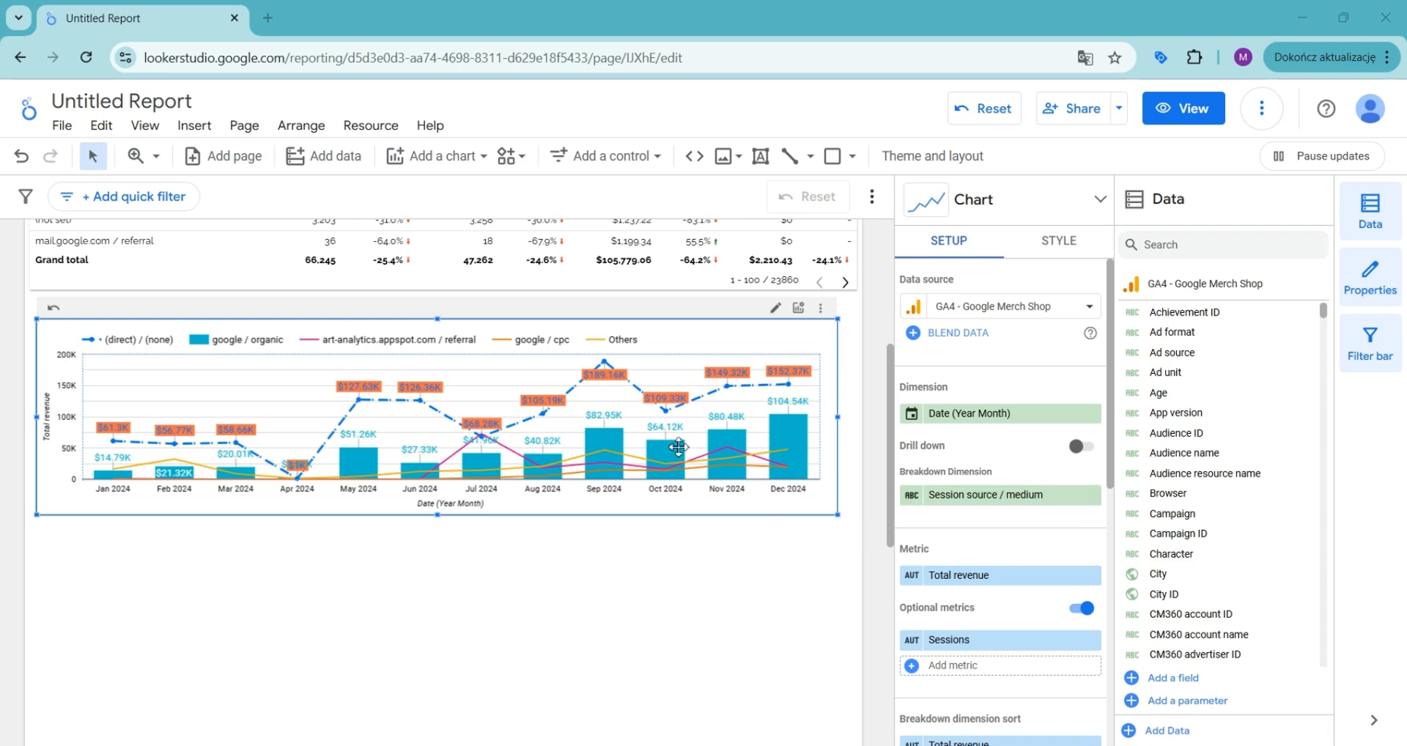
Step: Delete the styled chart and draw a new time series chart across the same area
mouse_move(705, 420)
key(Delete)
click(432, 156)
click(411, 357)
mouse_move(43, 352)
mouse_down()
mouse_move(316, 560)
mouse_move(800, 548)
mouse_up()
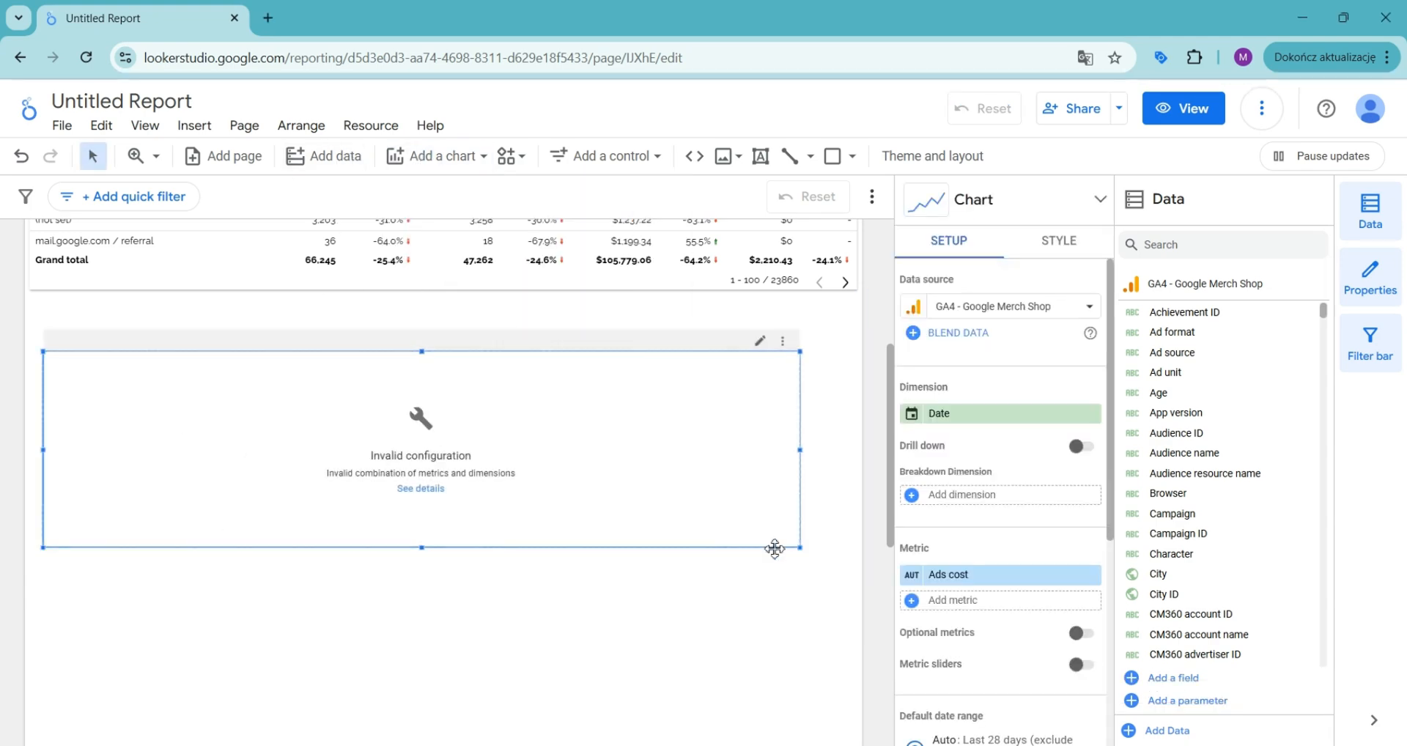
Step: Set the new chart's breakdown dimension to Item brand
click(975, 494)
text(item br)
click(1012, 525)
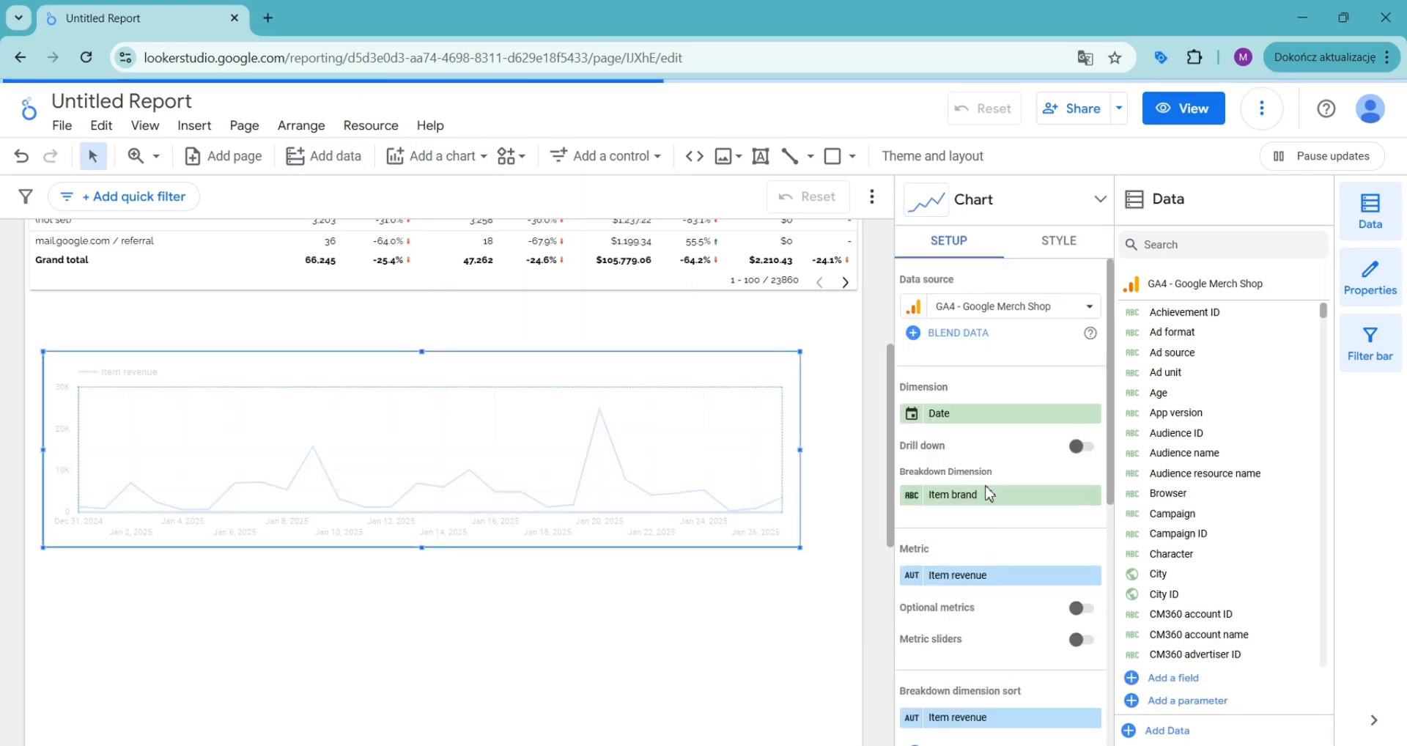
Step: Give the chart a custom default date range of Last quarter
scroll(1001, 513, down, 5)
click(911, 426)
click(1004, 462)
click(1034, 144)
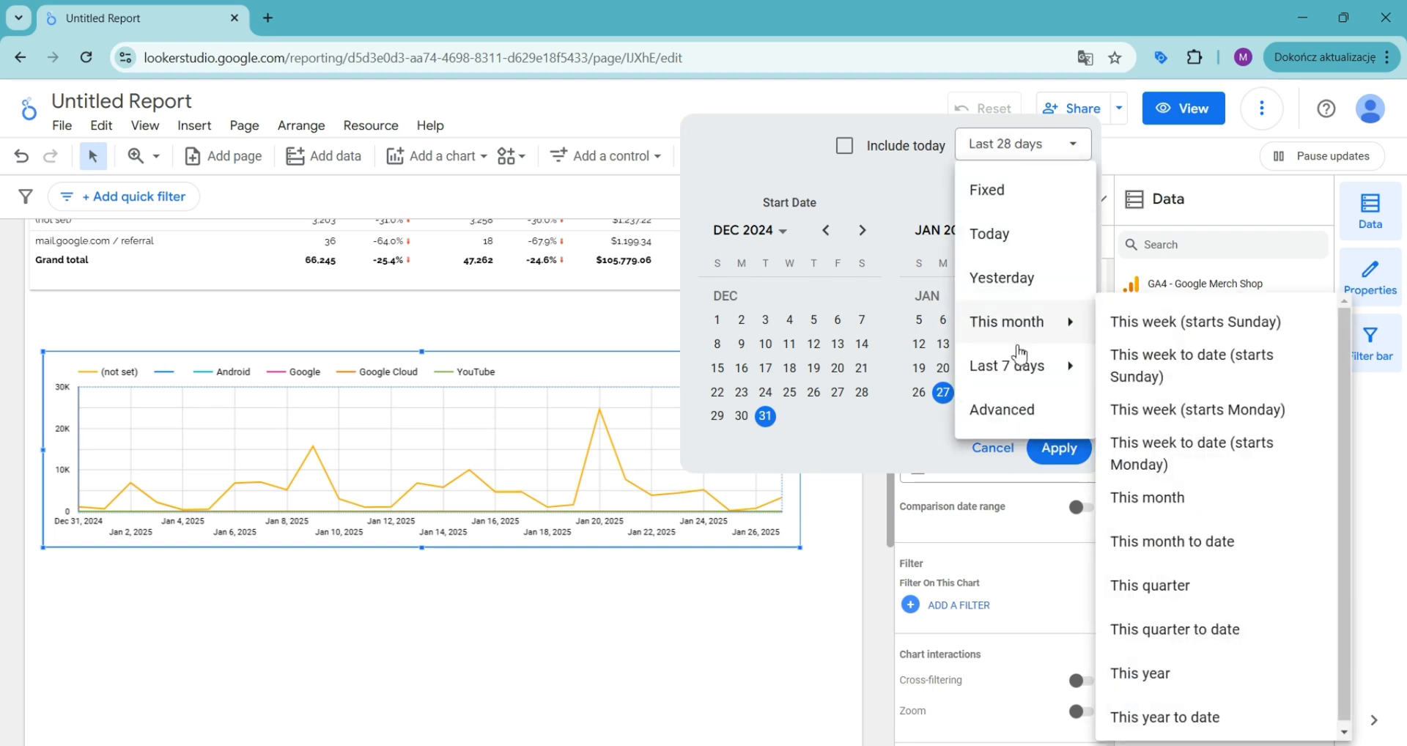
mouse_move(983, 369)
click(1157, 668)
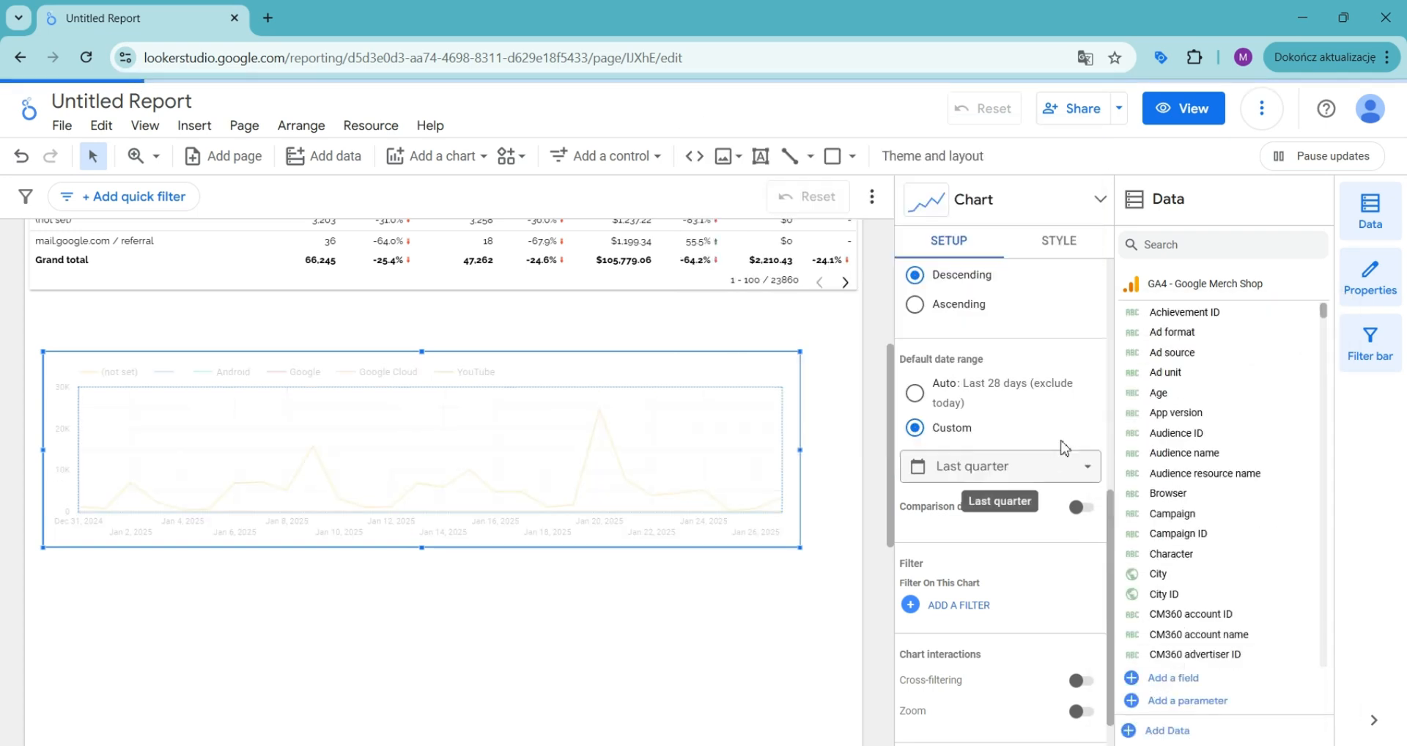
Step: Turn on a comparison date range set to Previous period
click(1081, 507)
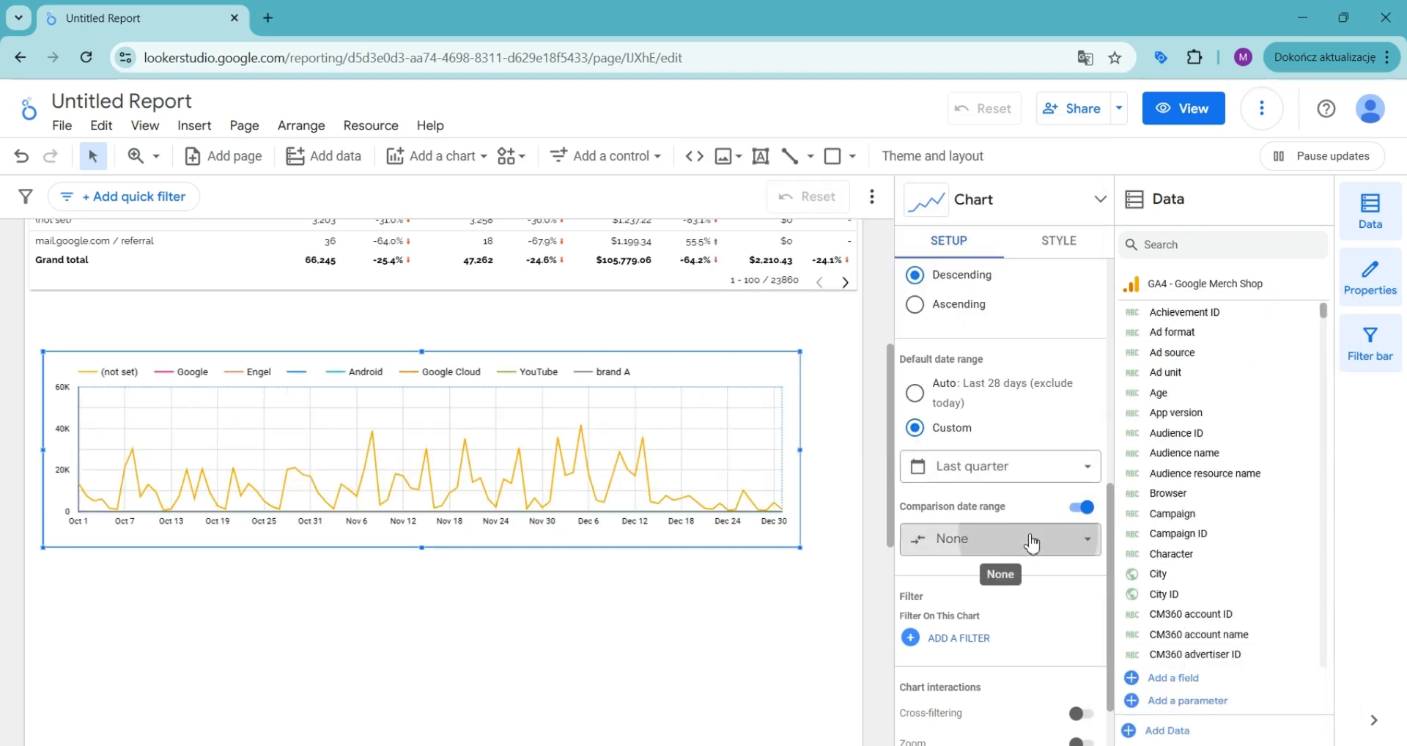
click(1030, 540)
click(1014, 326)
click(1059, 521)
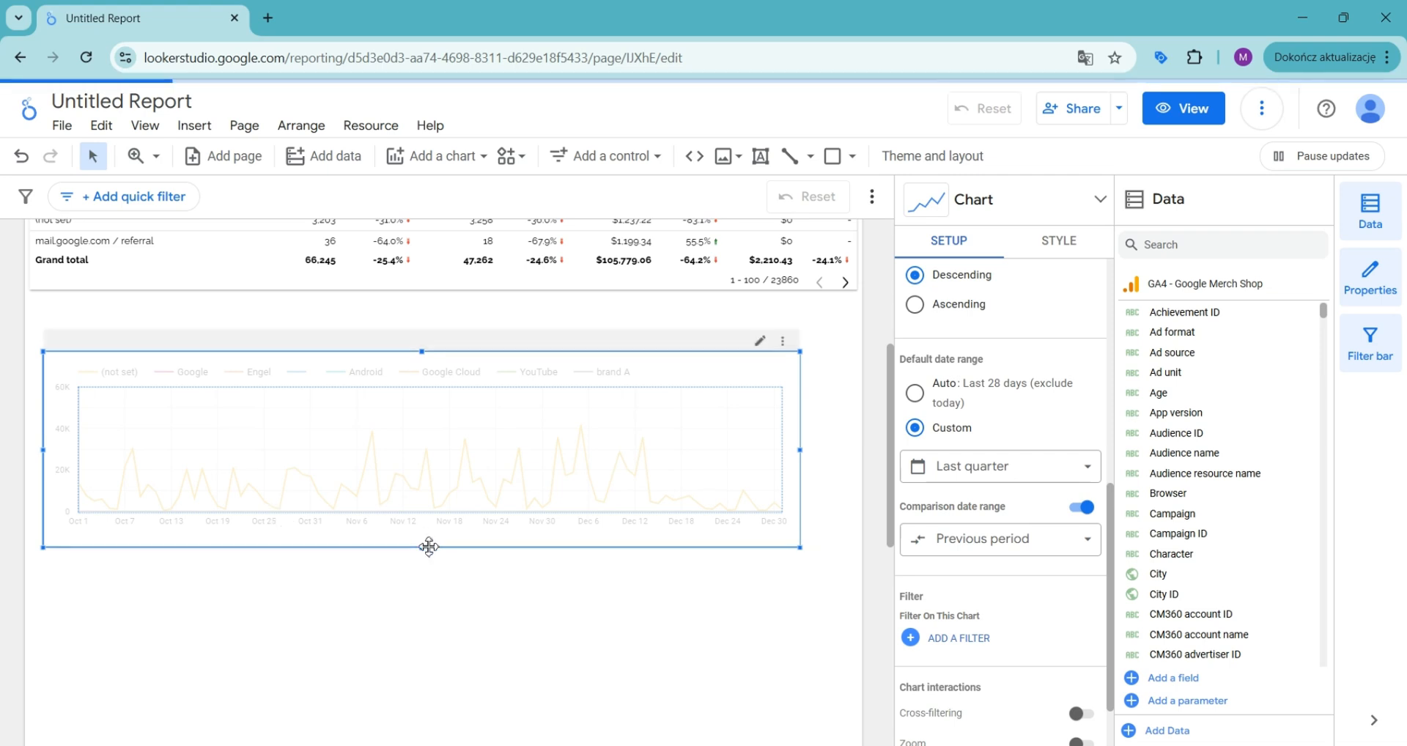
Step: On the new chart, show the left Y-axis title and the X-axis title
click(1059, 240)
drag(1110, 278, 1109, 654)
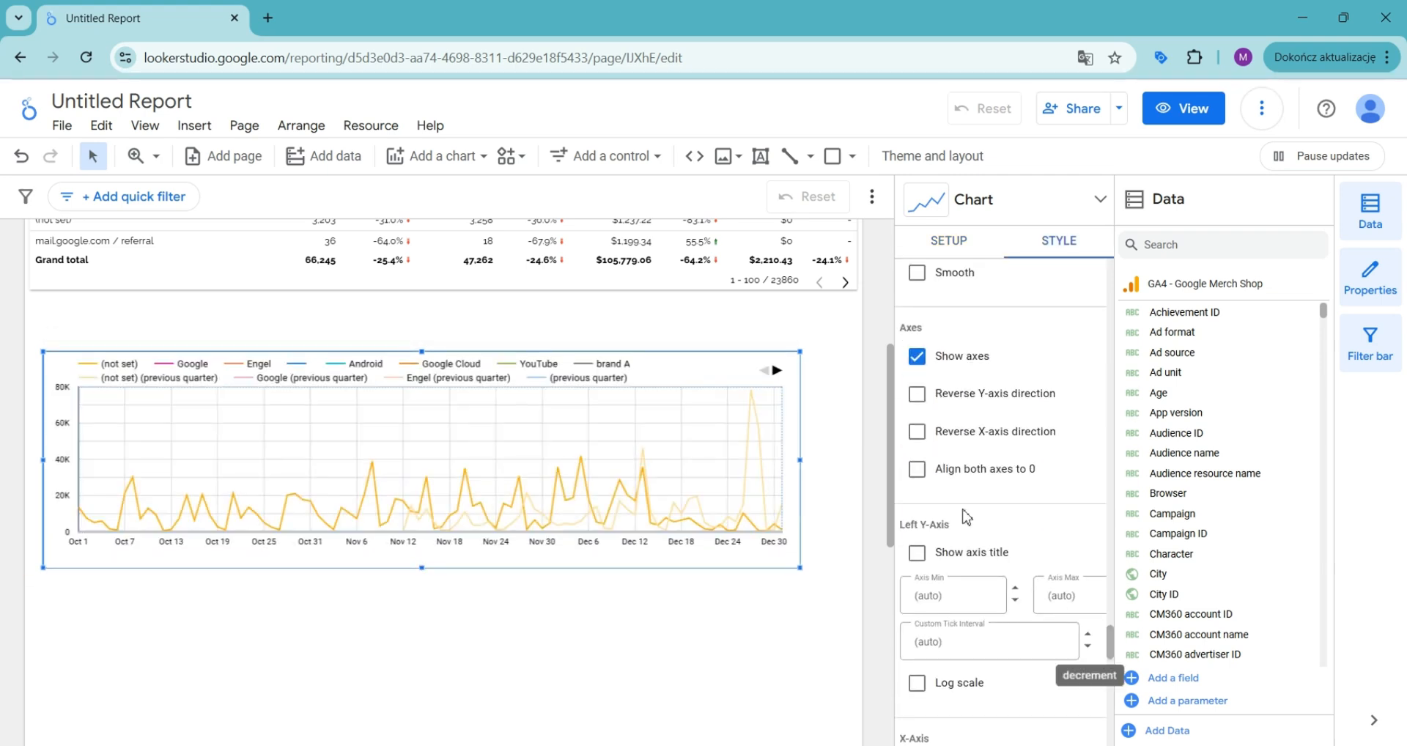
click(918, 553)
scroll(938, 513, down, 4)
click(918, 490)
Step: Adjust the new chart's background and border settings and enable a border shadow
scroll(953, 491, down, 4)
scroll(1017, 498, down, 1)
click(968, 408)
click(967, 527)
scroll(963, 442, down, 3)
click(964, 442)
click(964, 587)
scroll(975, 484, down, 6)
click(967, 503)
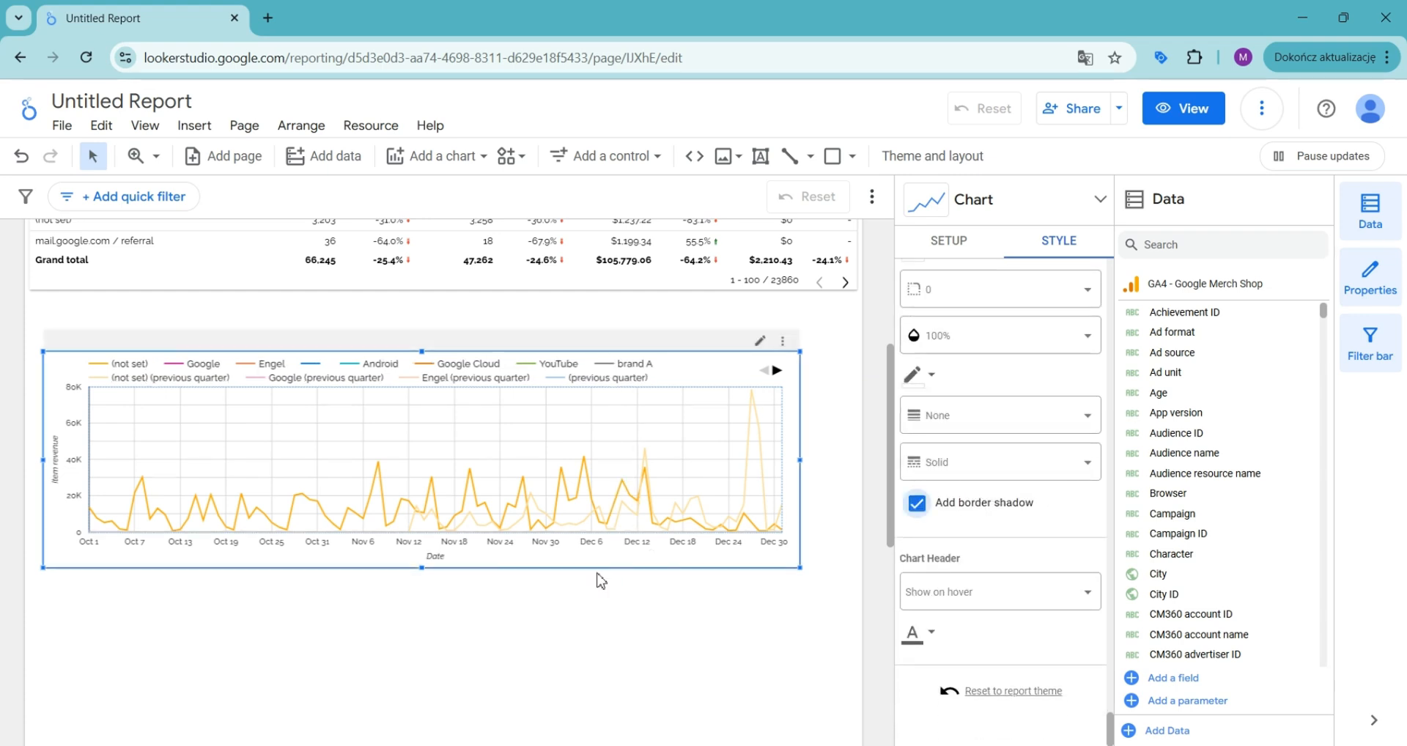
Step: Enlarge the chart by resizing it slightly wider and taller
drag(800, 568, 825, 607)
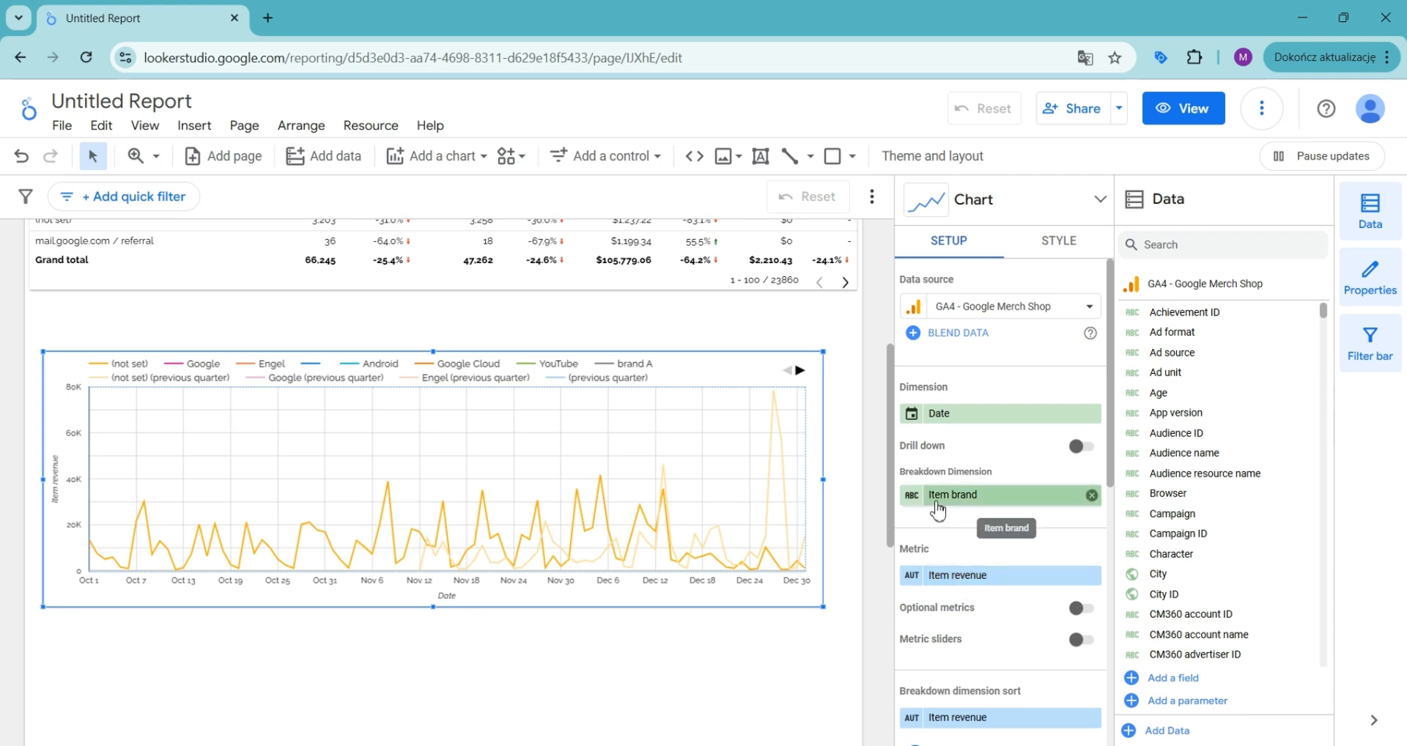
scroll(990, 521, down, 6)
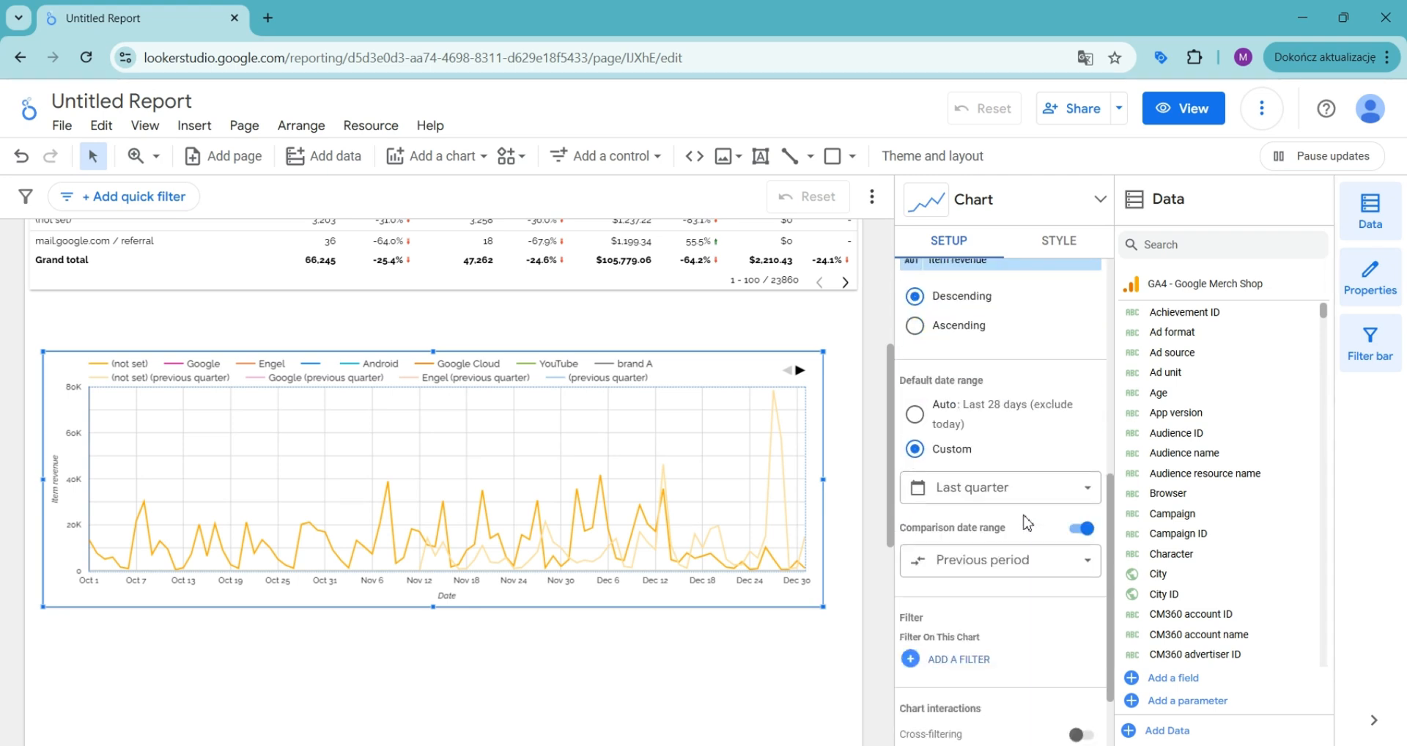